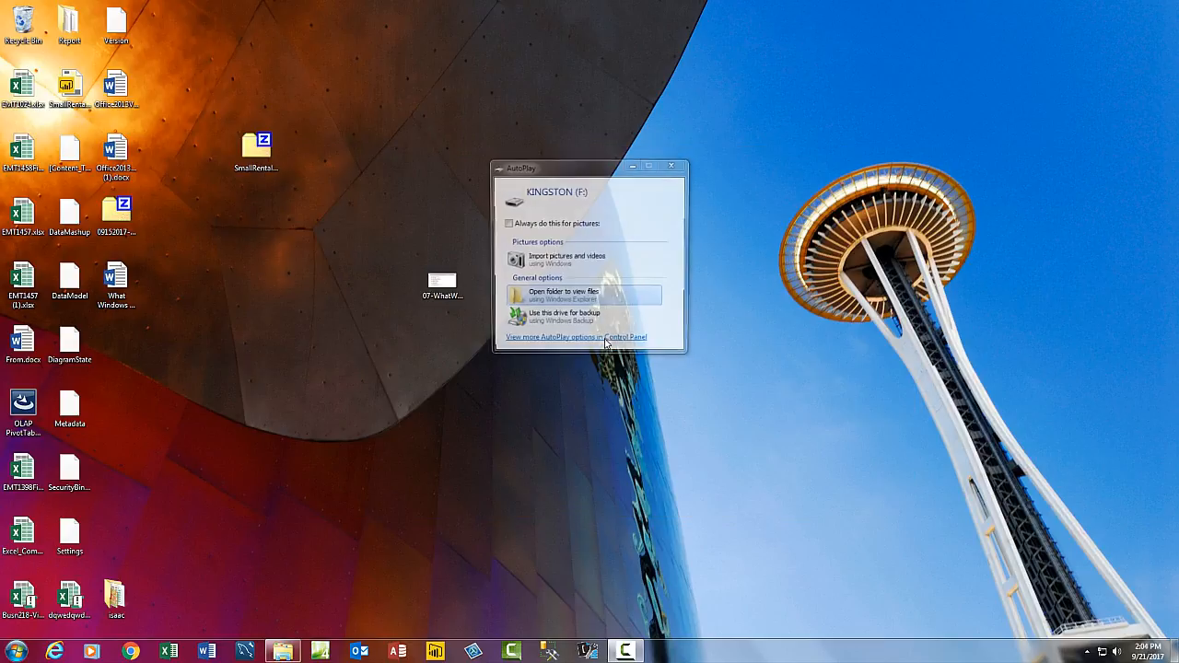
- Open the KINGSTON (F:) drive to view its files, and browse Local Disk (C:) and the 01 Excel File and 02 Word File folders
drag(599, 175, 479, 231)
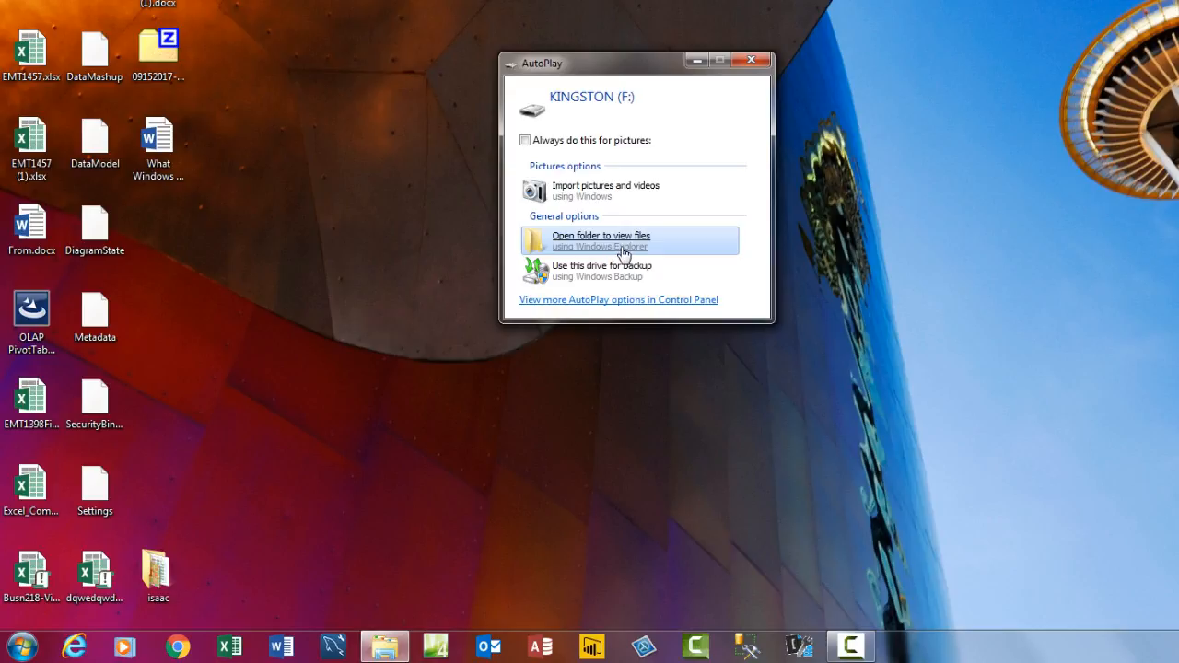
click(625, 251)
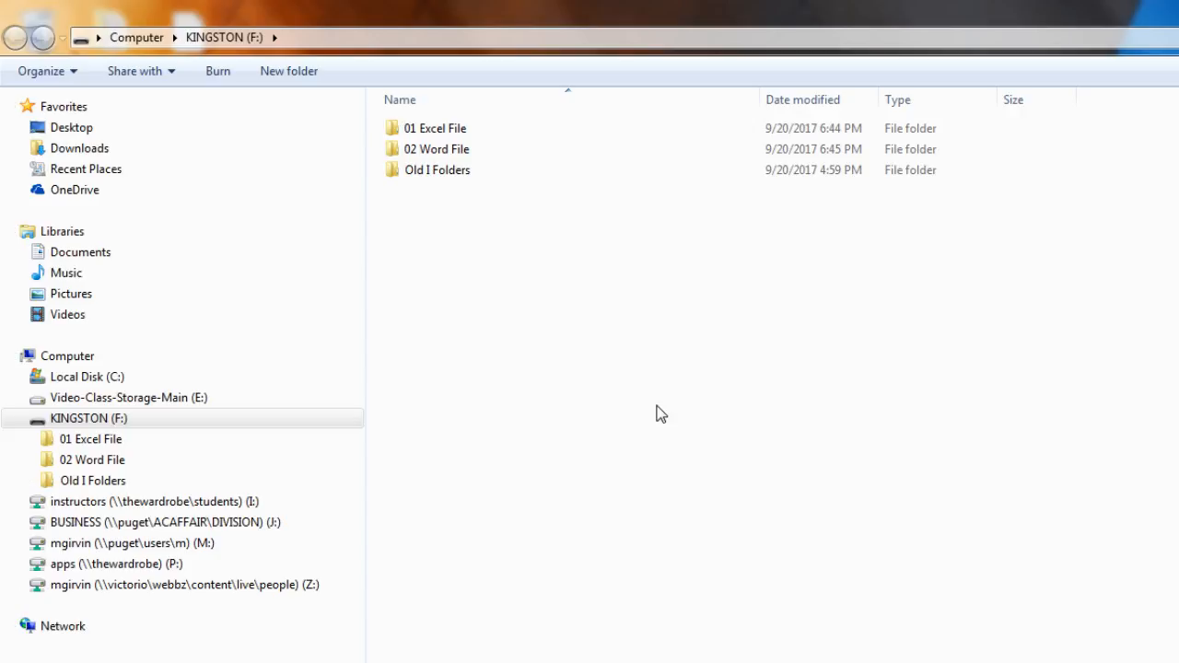
click(100, 381)
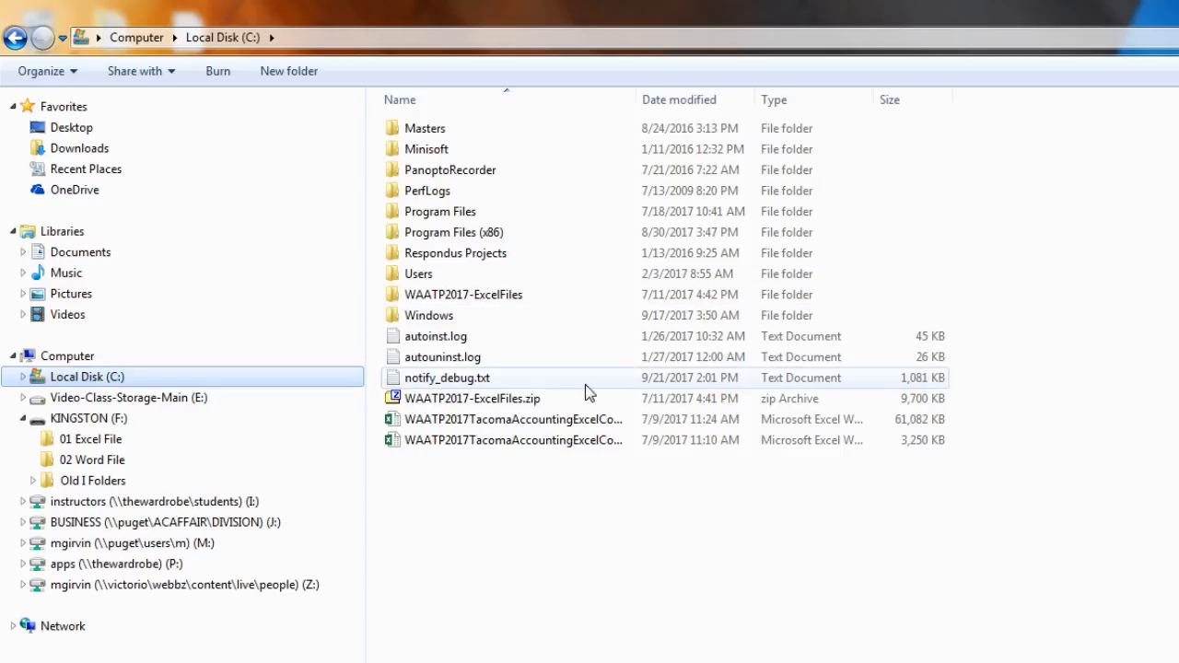
click(115, 420)
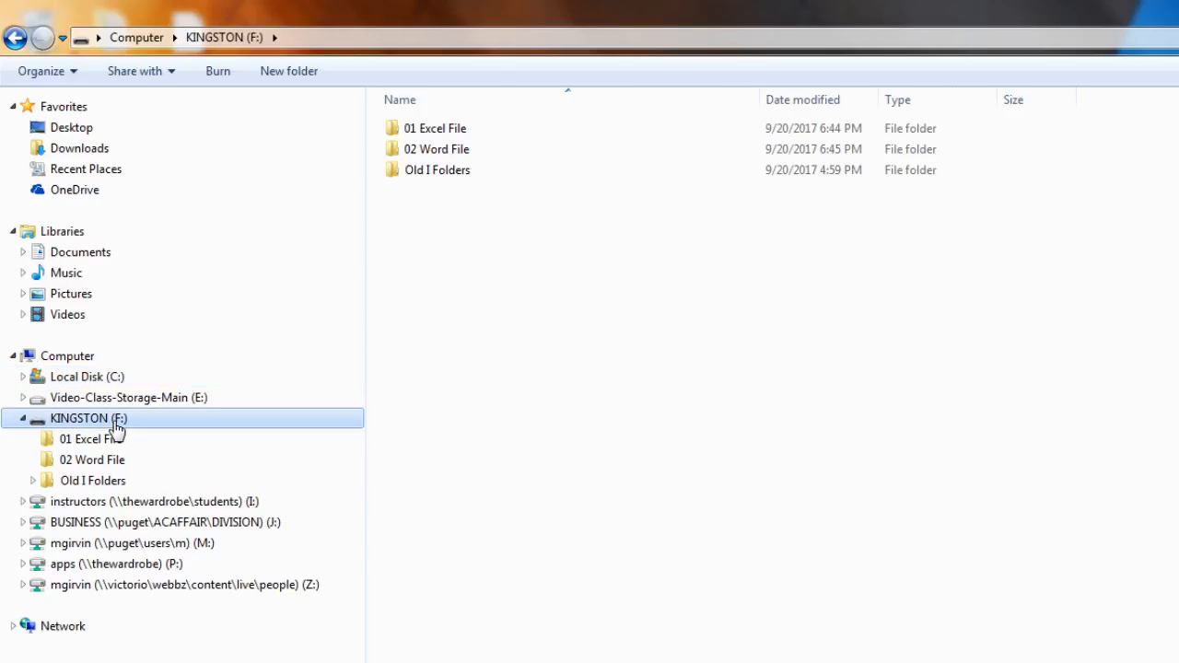
click(109, 441)
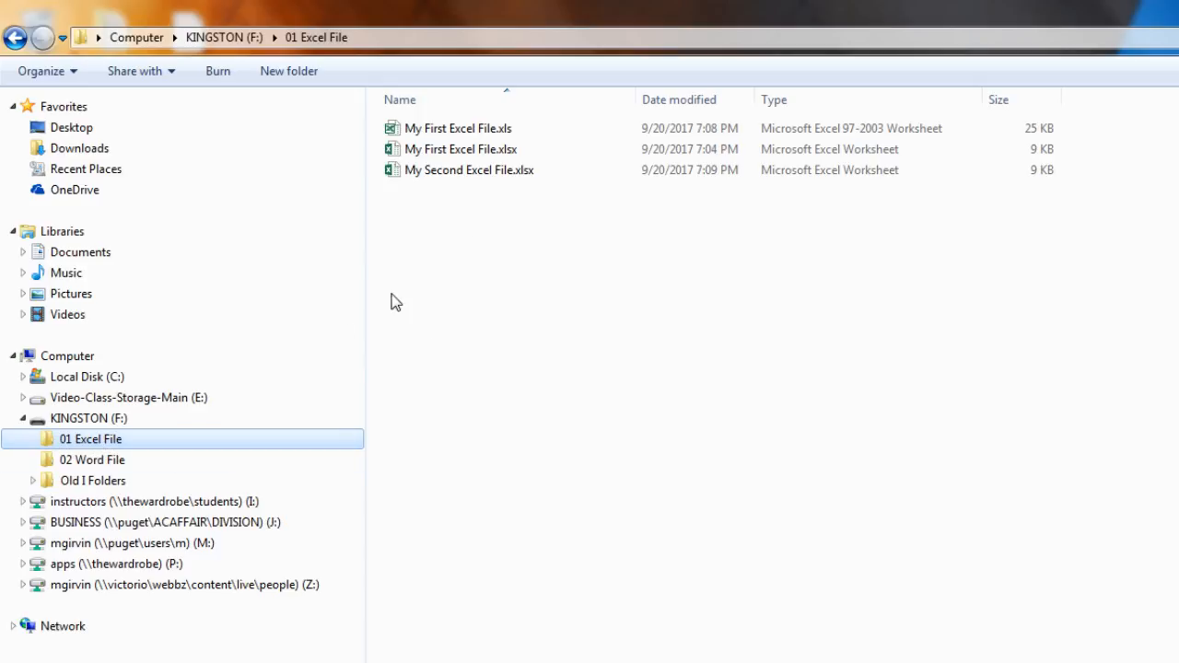
click(74, 465)
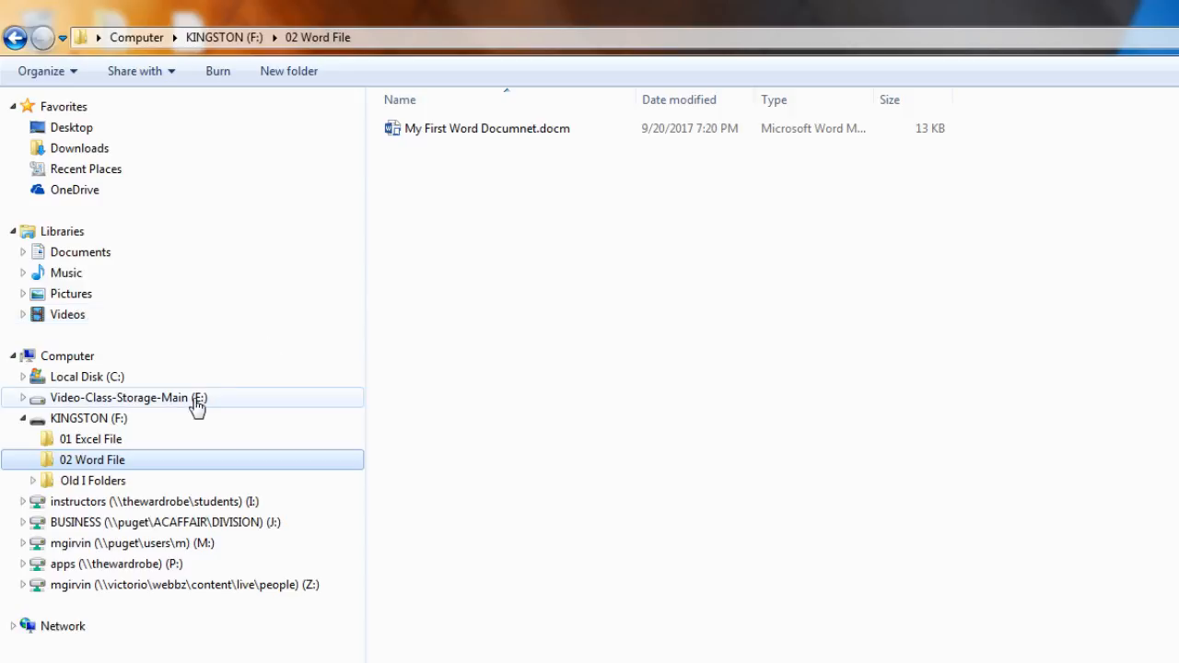
click(118, 420)
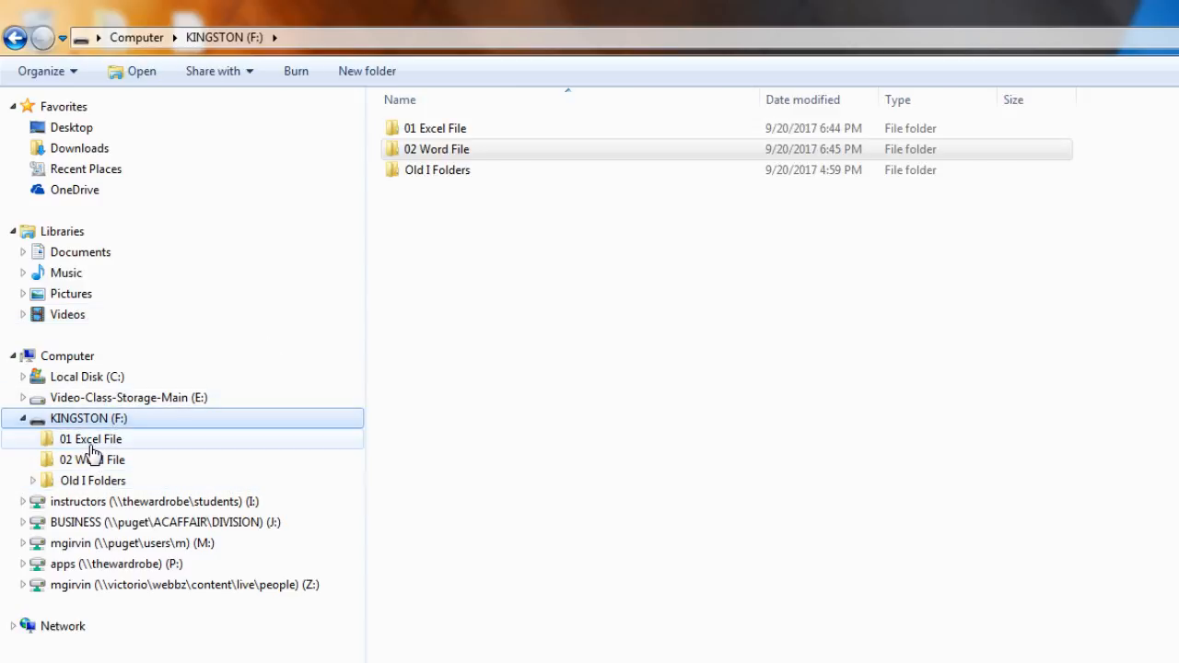
- Create a new folder named "Day 02 Excel Files" inside the 01 Excel File folder on KINGSTON (F:)
click(92, 442)
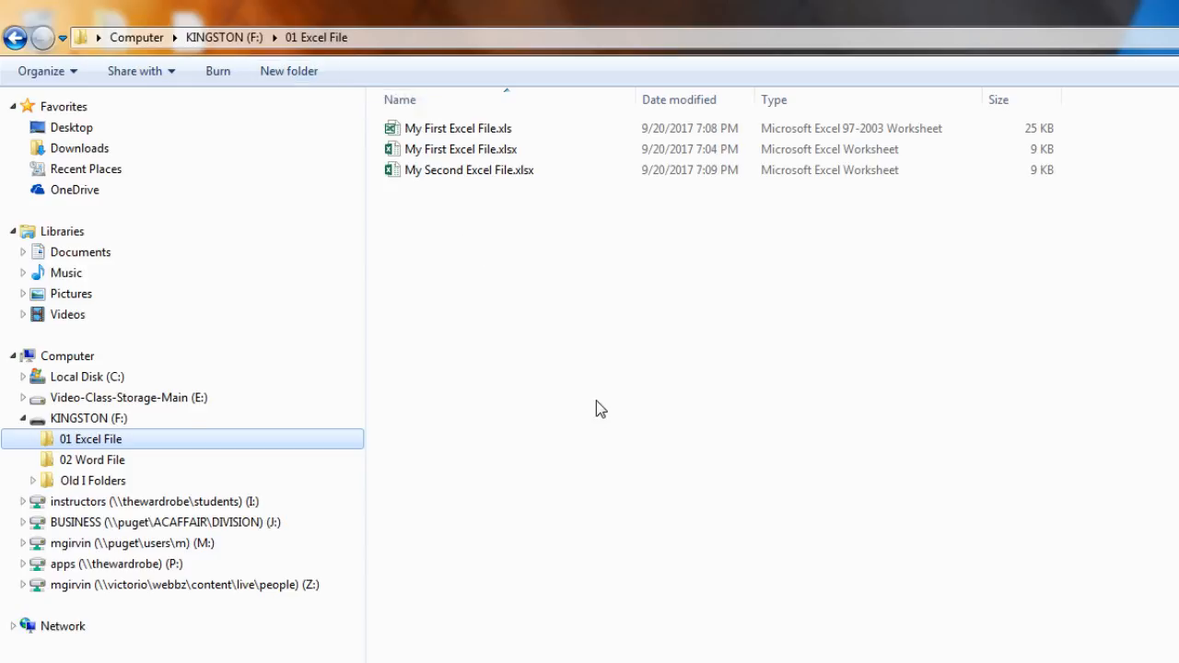
key(ctrl+shift+n)
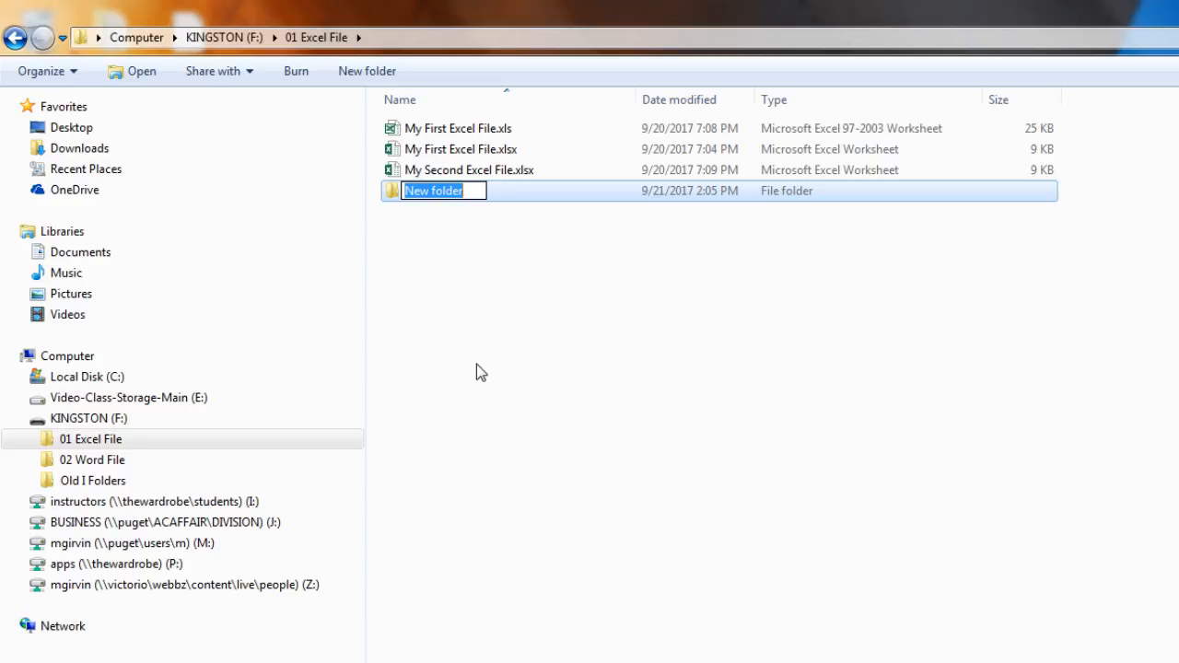
text(Day )
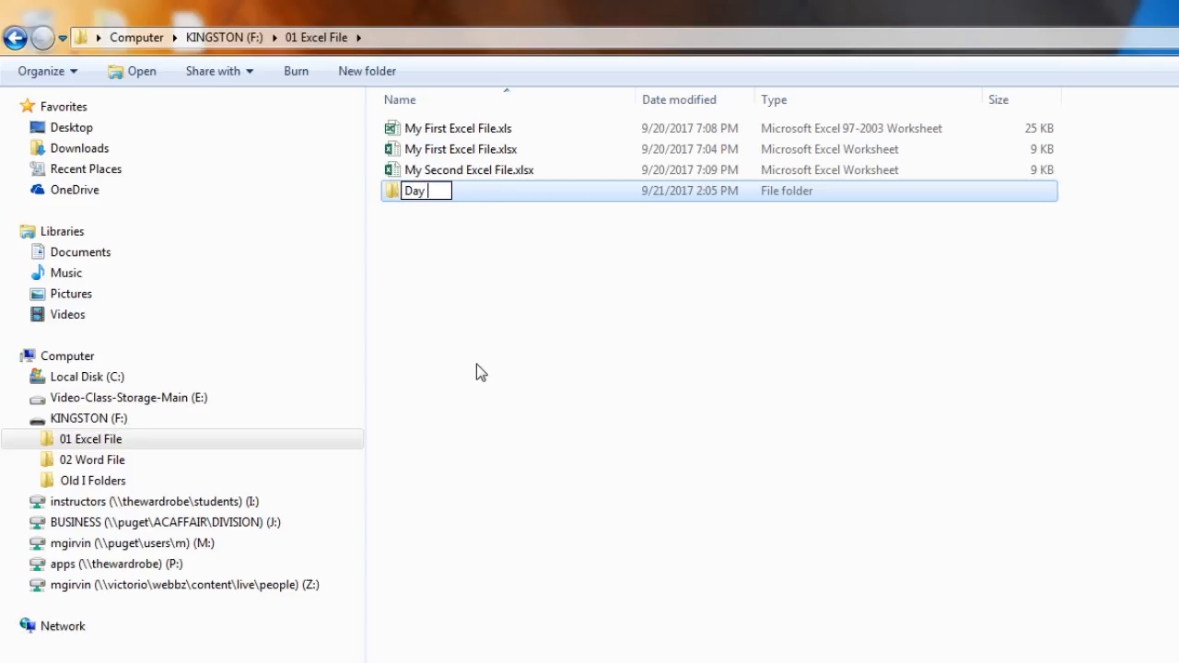
text(02 Excel Files)
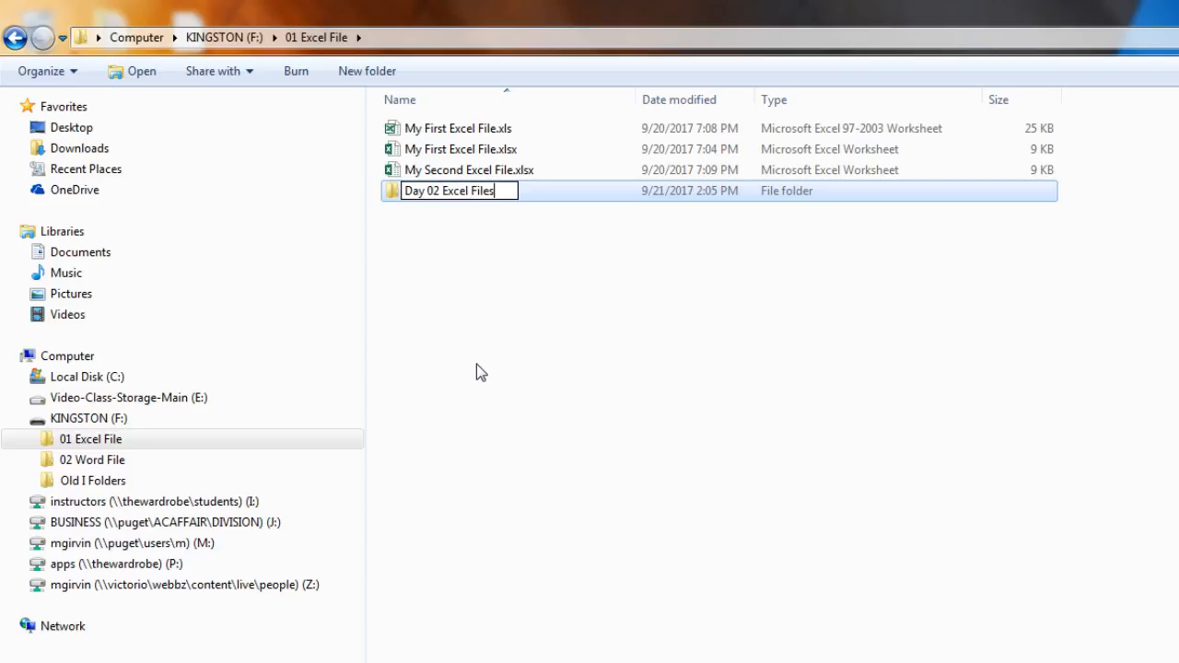
key(Return)
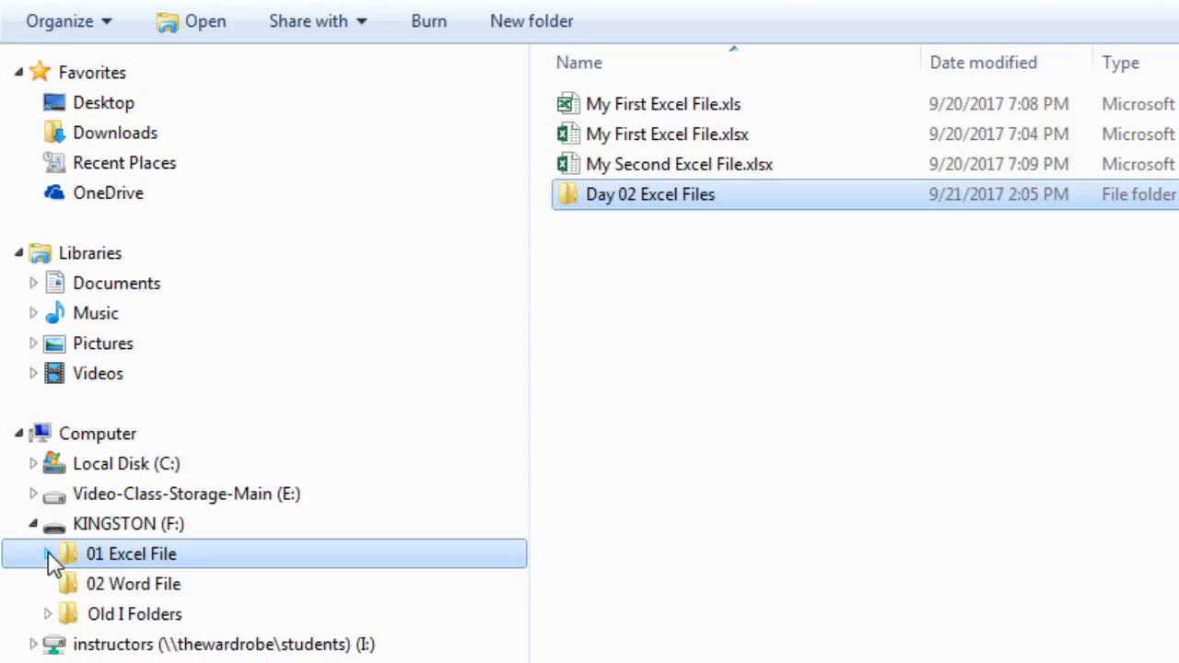
- Create a subfolder named "Day 03 Excel Files" inside the Day 02 Excel Files folder
click(48, 554)
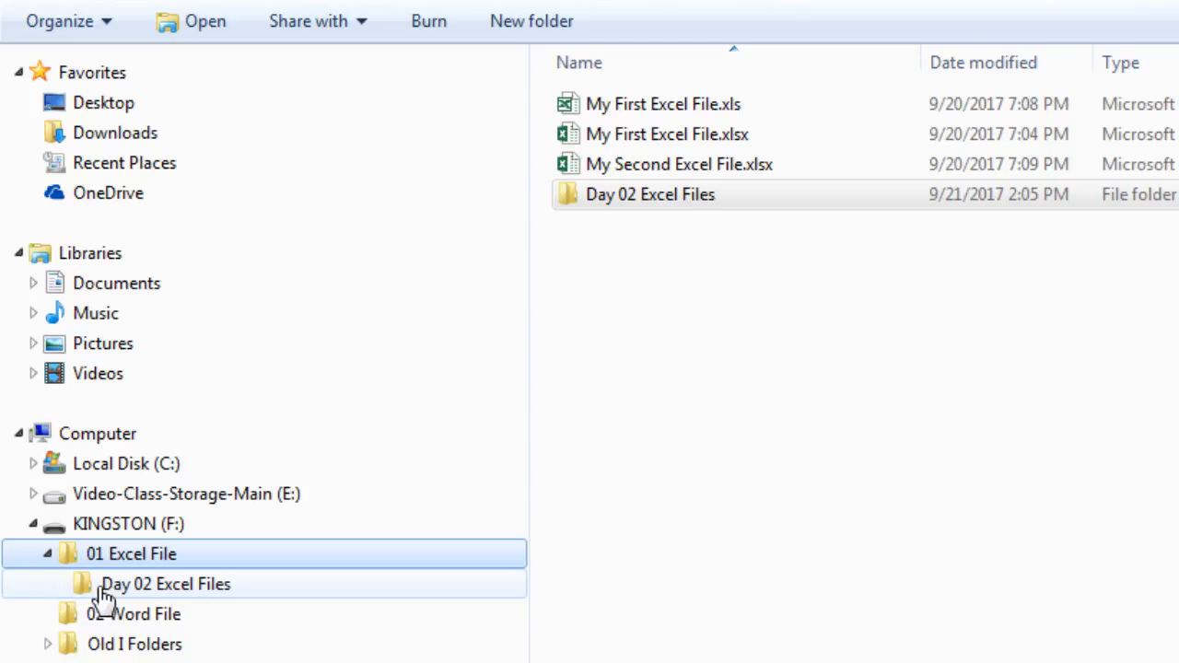
click(185, 599)
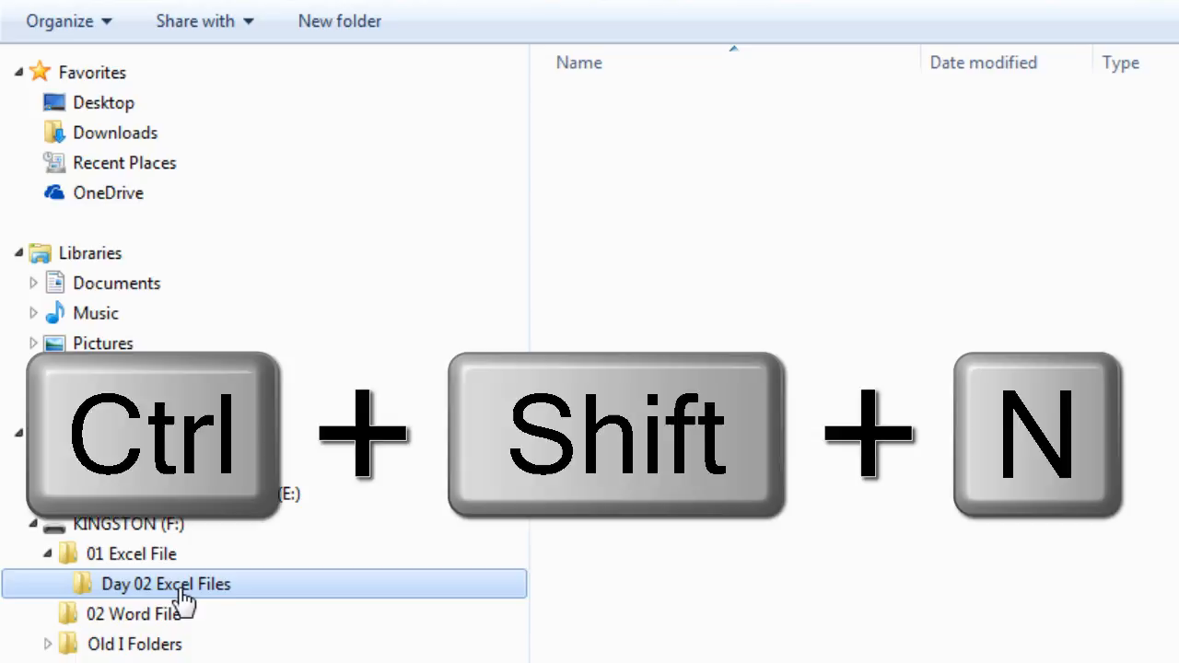
key(ctrl+shift+n)
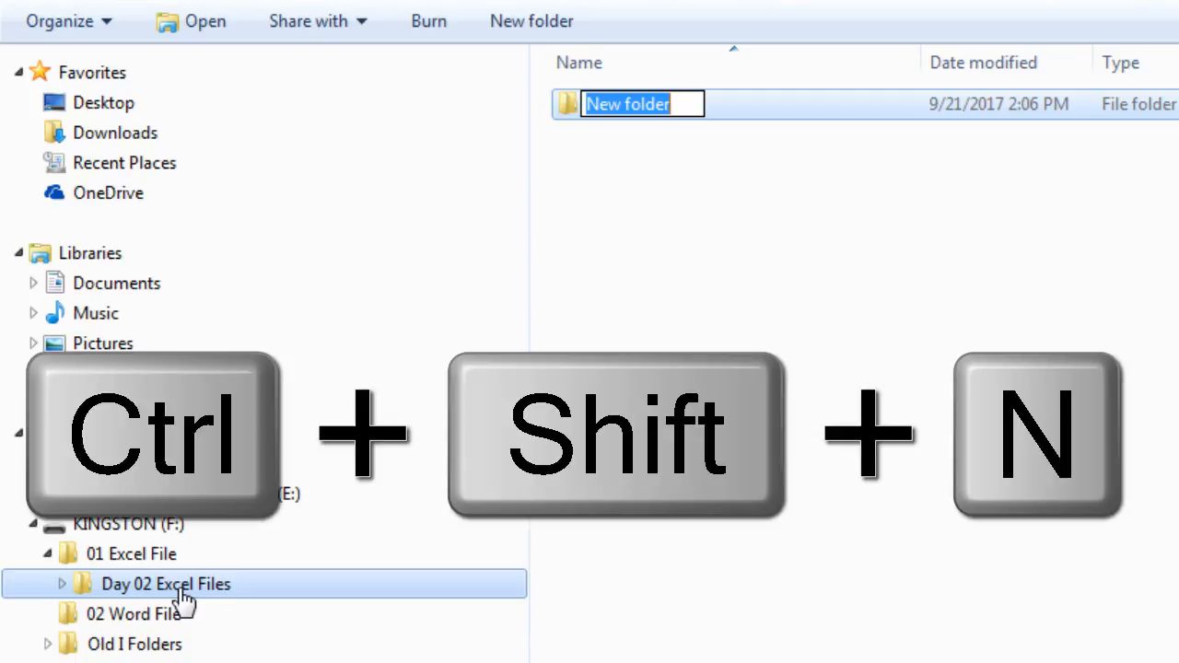
text(Day 03 Excel Files)
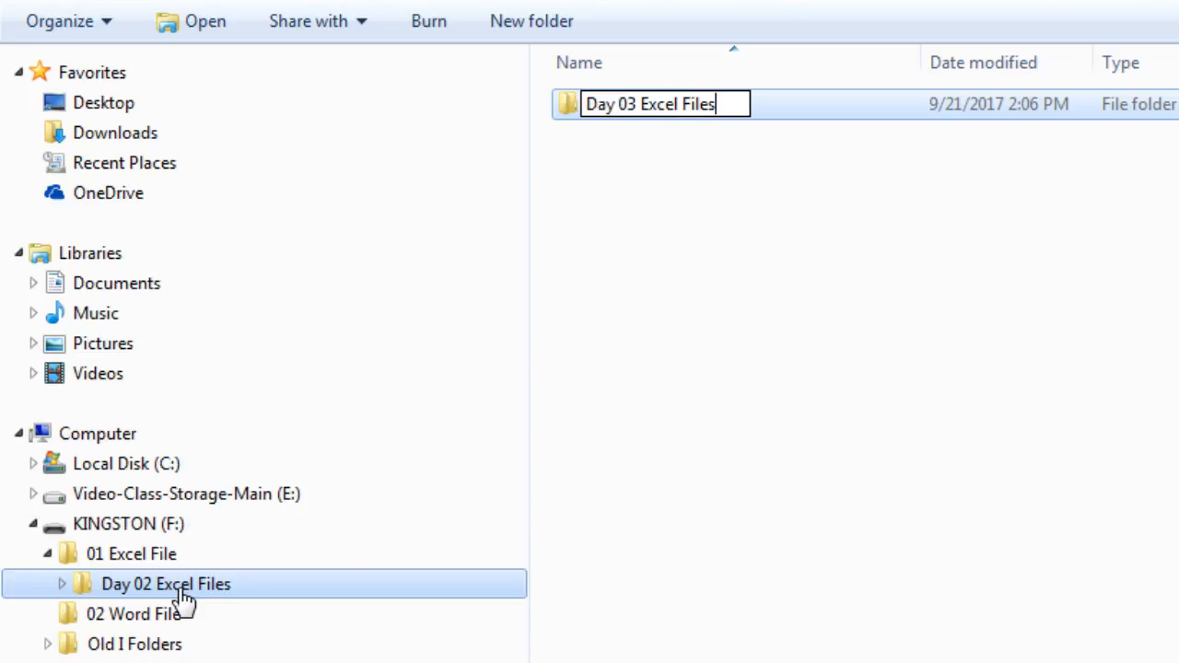
key(Return)
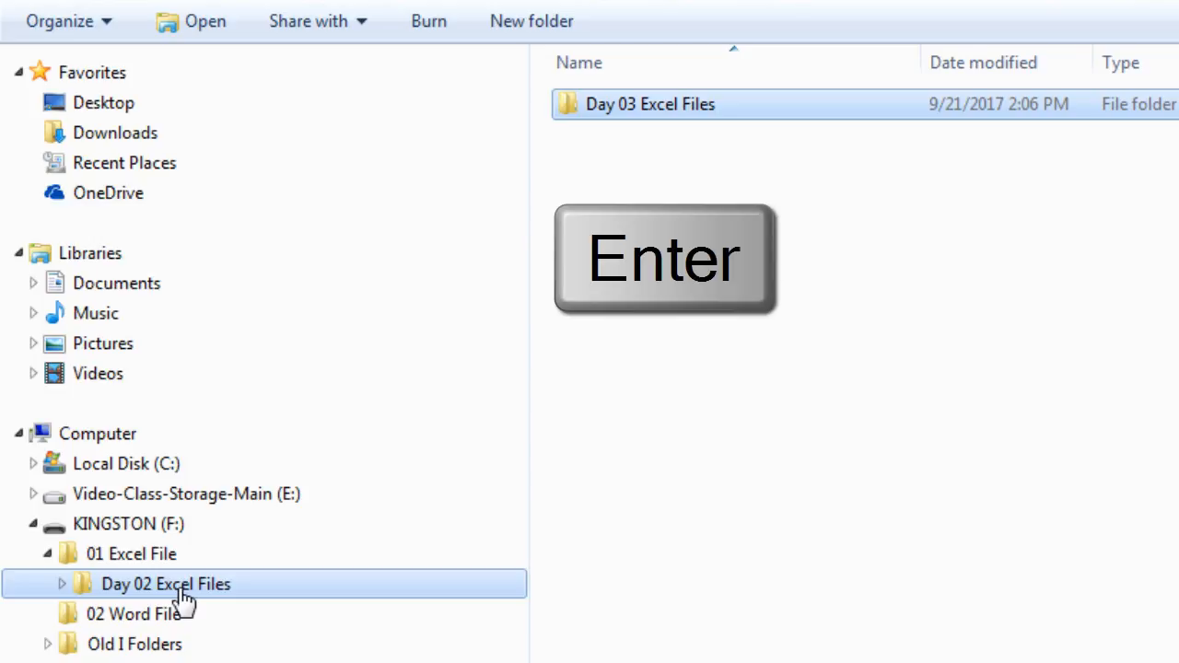
- Expand Day 02 Excel Files in the folder tree and view the contents of 01 Excel File and the KINGSTON (F:) drive
click(61, 584)
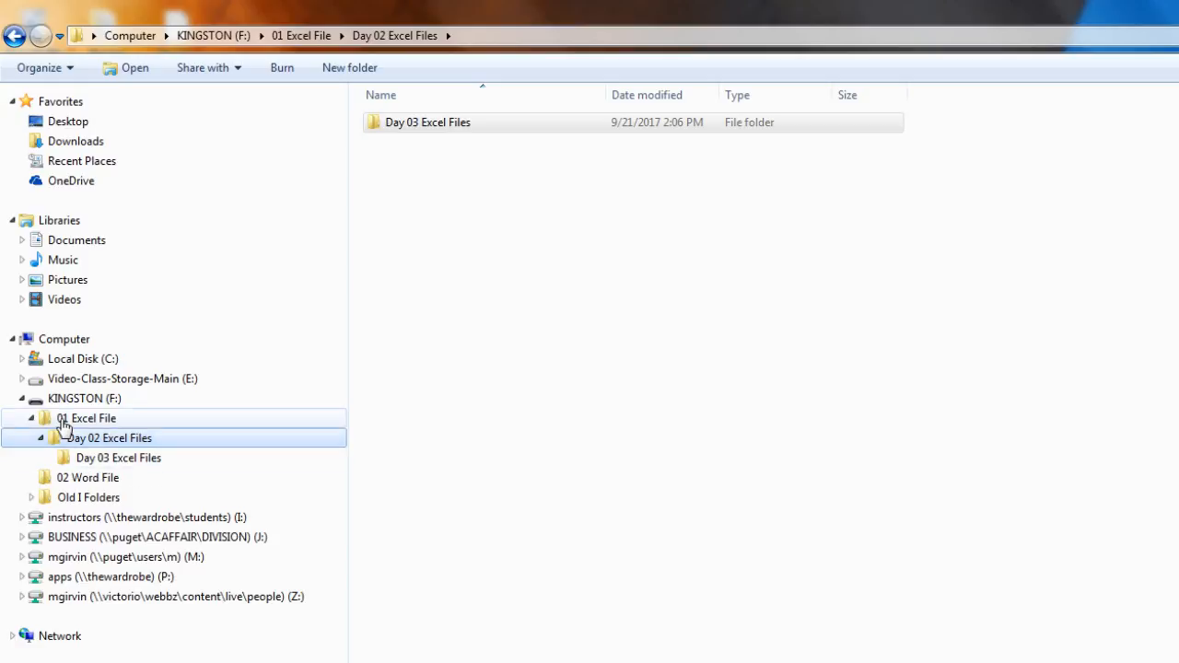
click(63, 423)
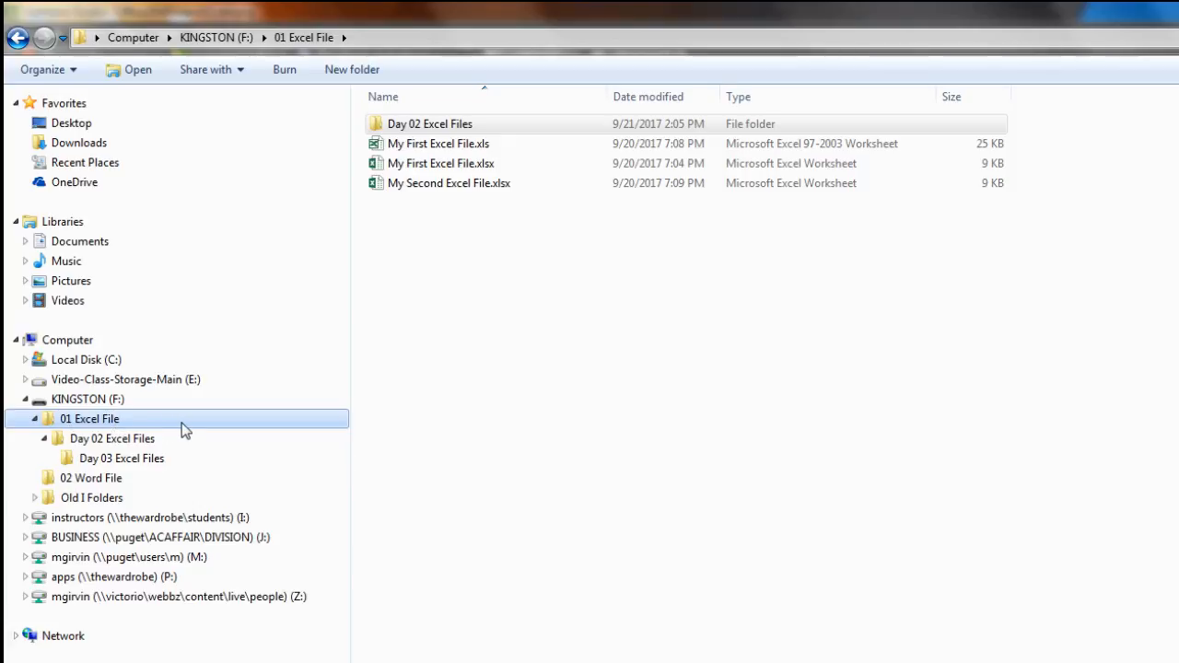
click(57, 401)
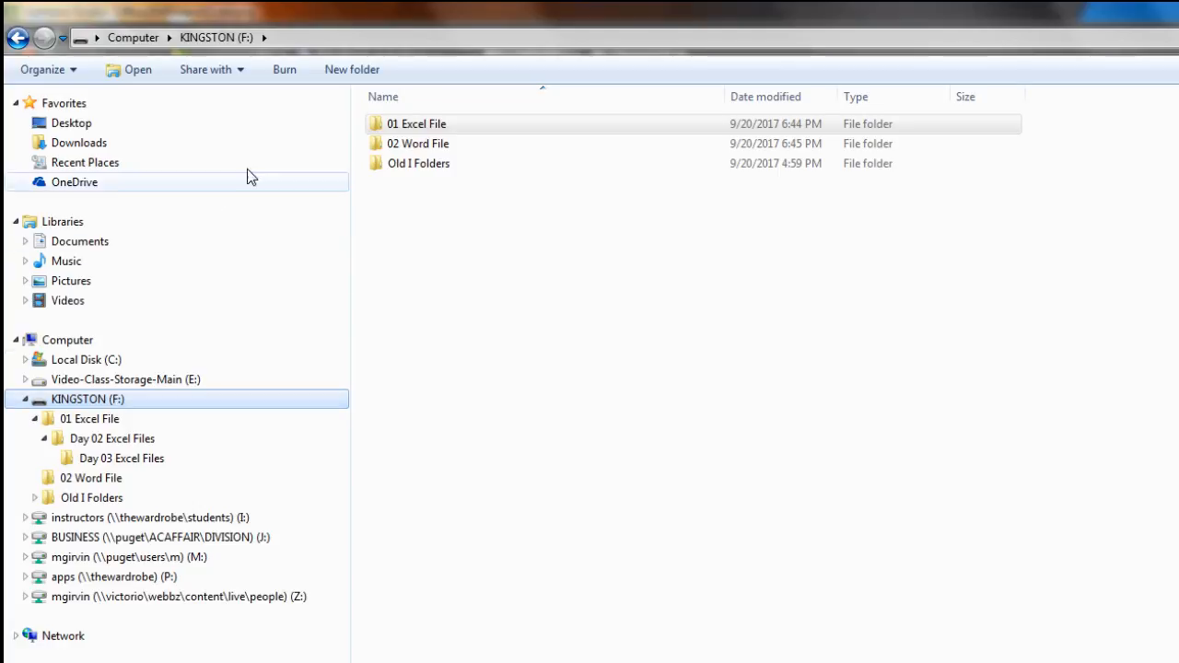
click(433, 125)
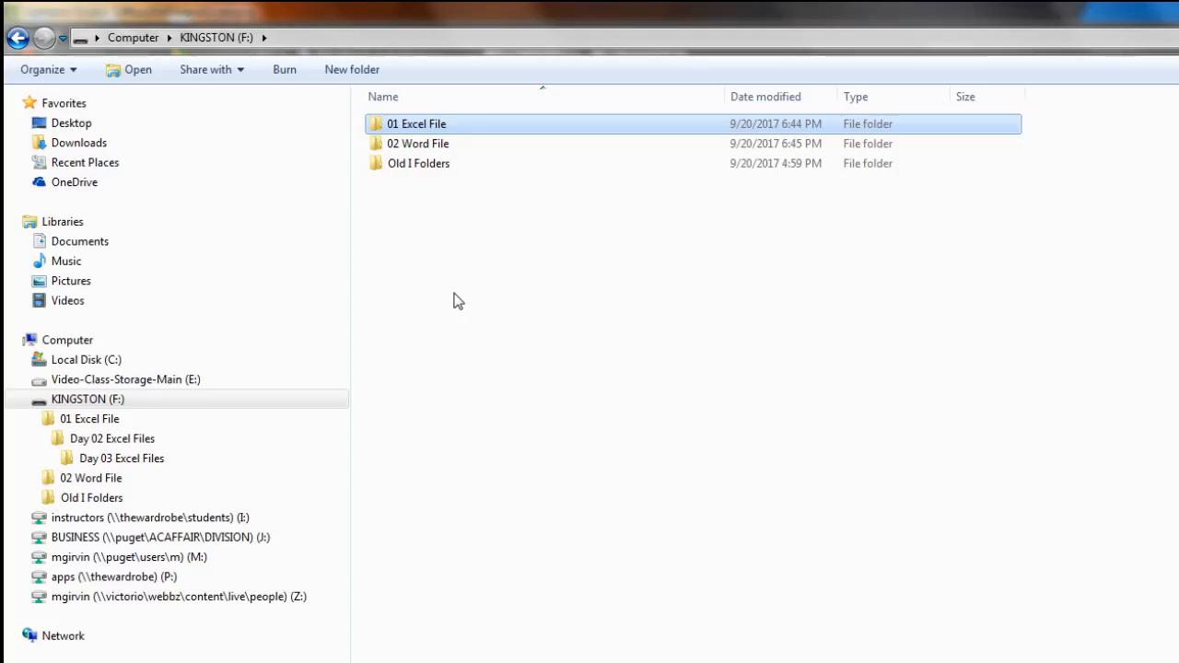
key(F2)
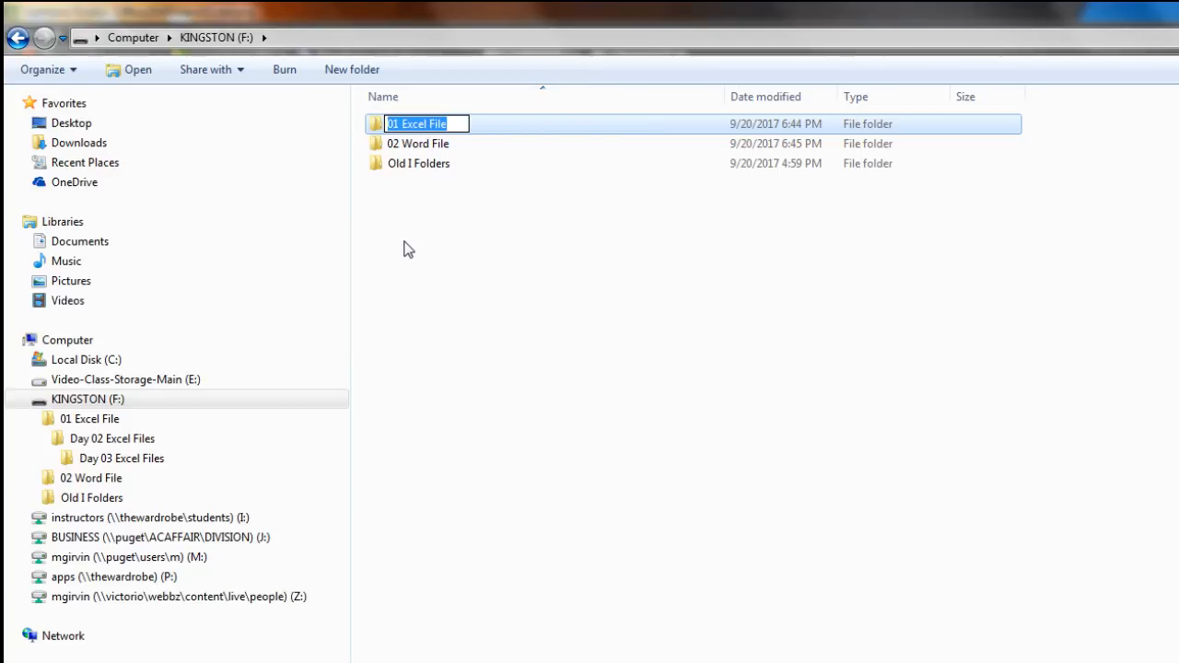
key(Escape)
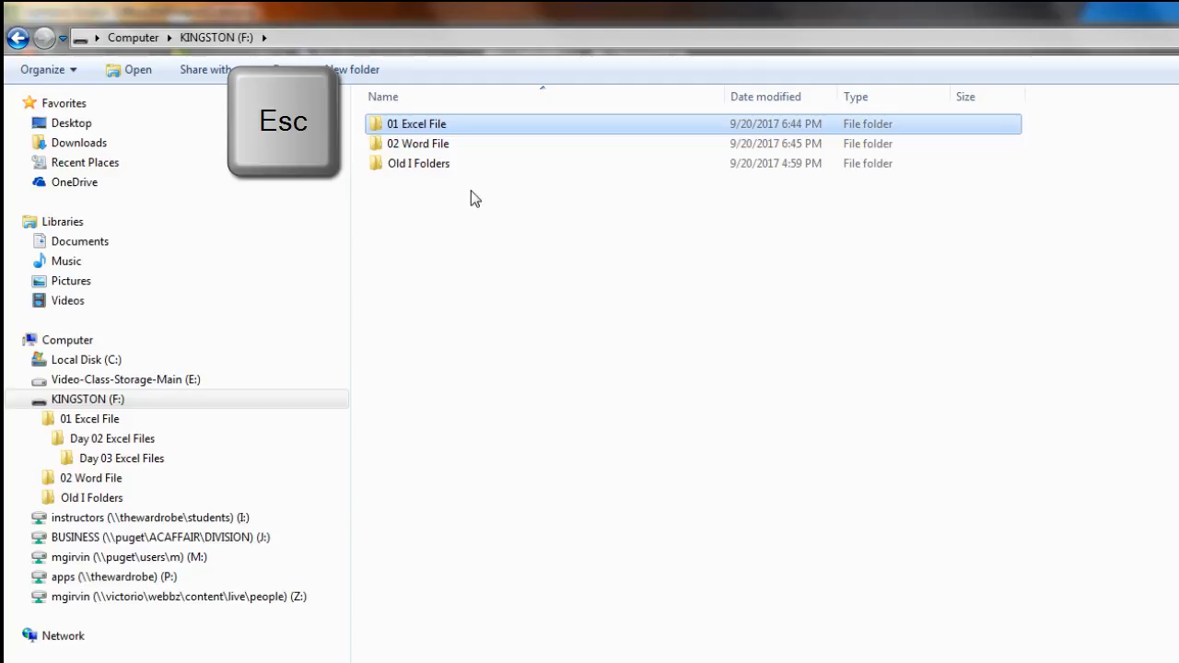
- Rename the 01 Excel File folder in the folder tree as "01 Excel Files"
click(93, 420)
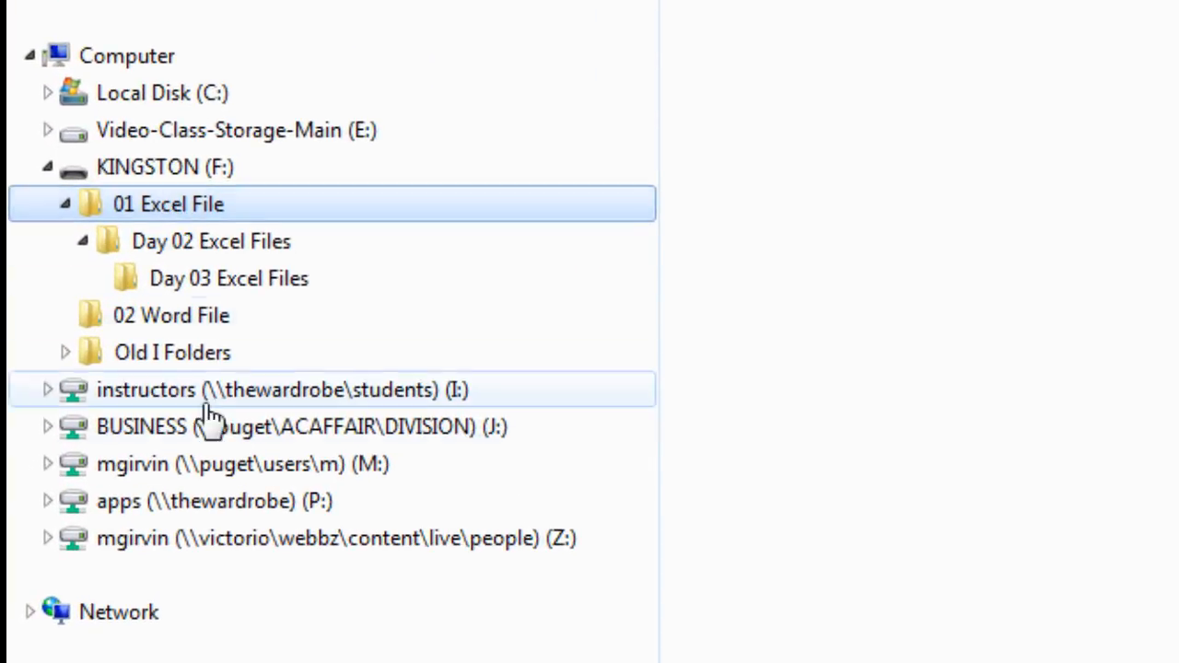
key(F2)
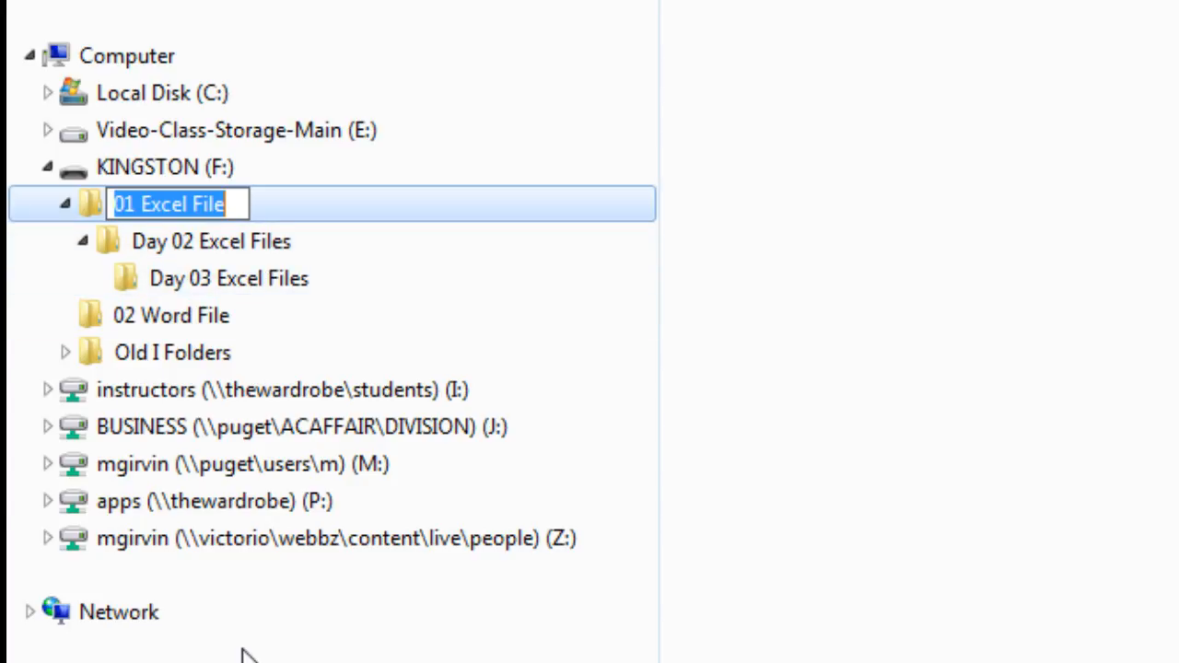
key(Home)
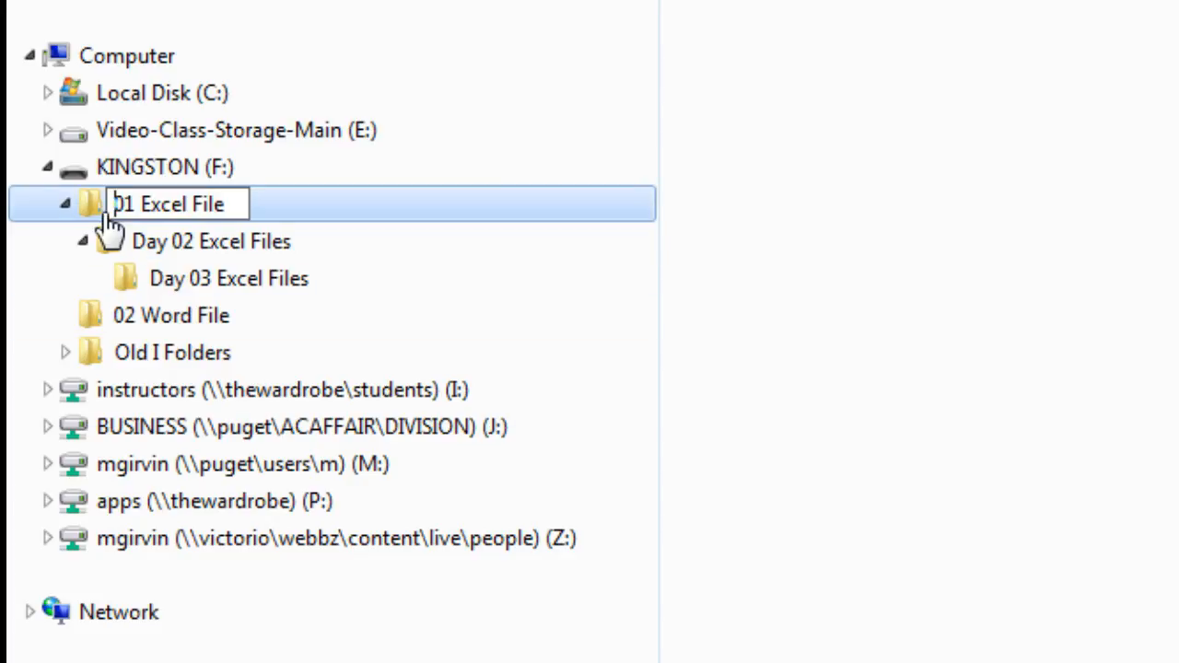
key(End)
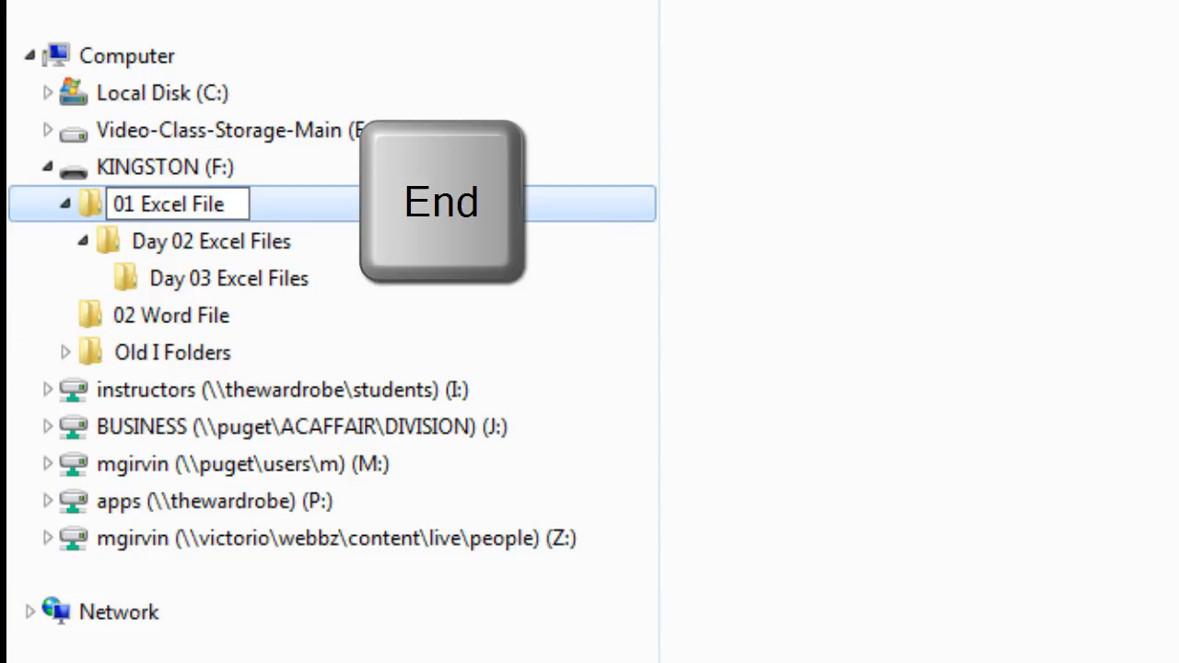
key(Home)
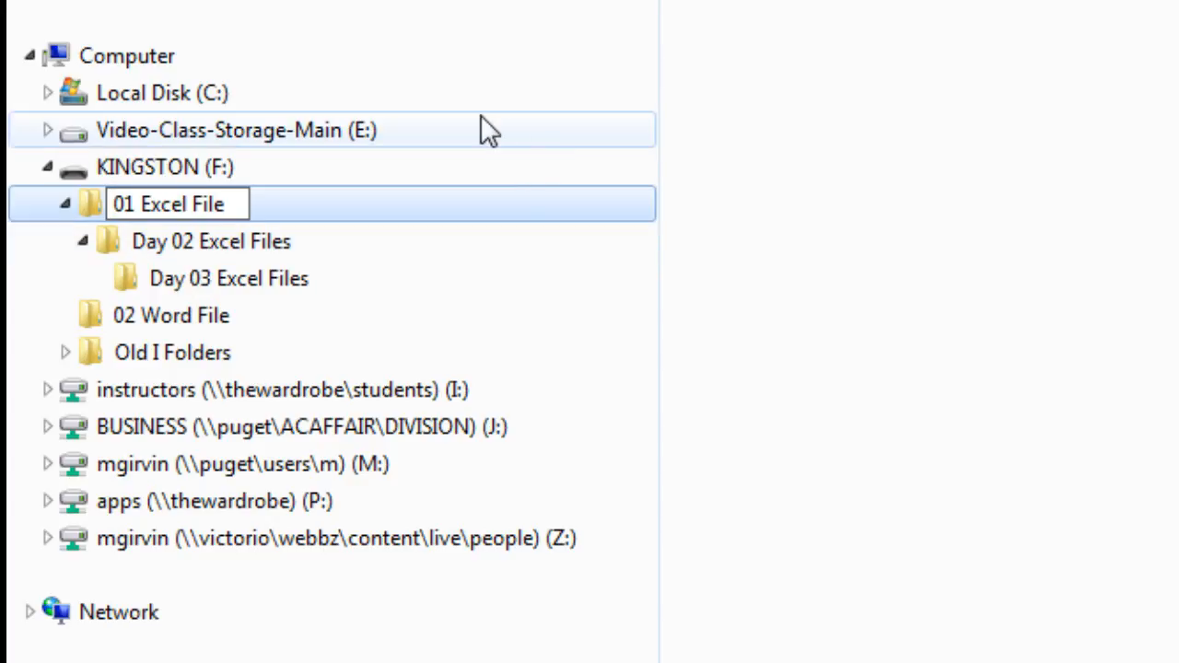
key(End)
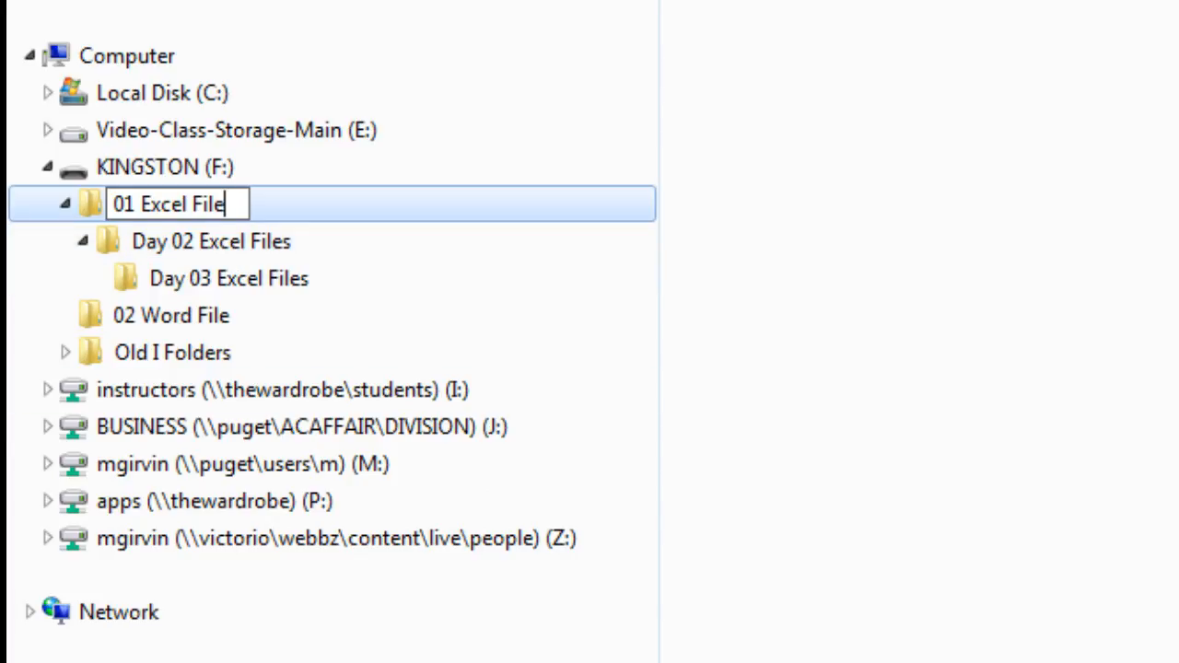
text(s)
key(Return)
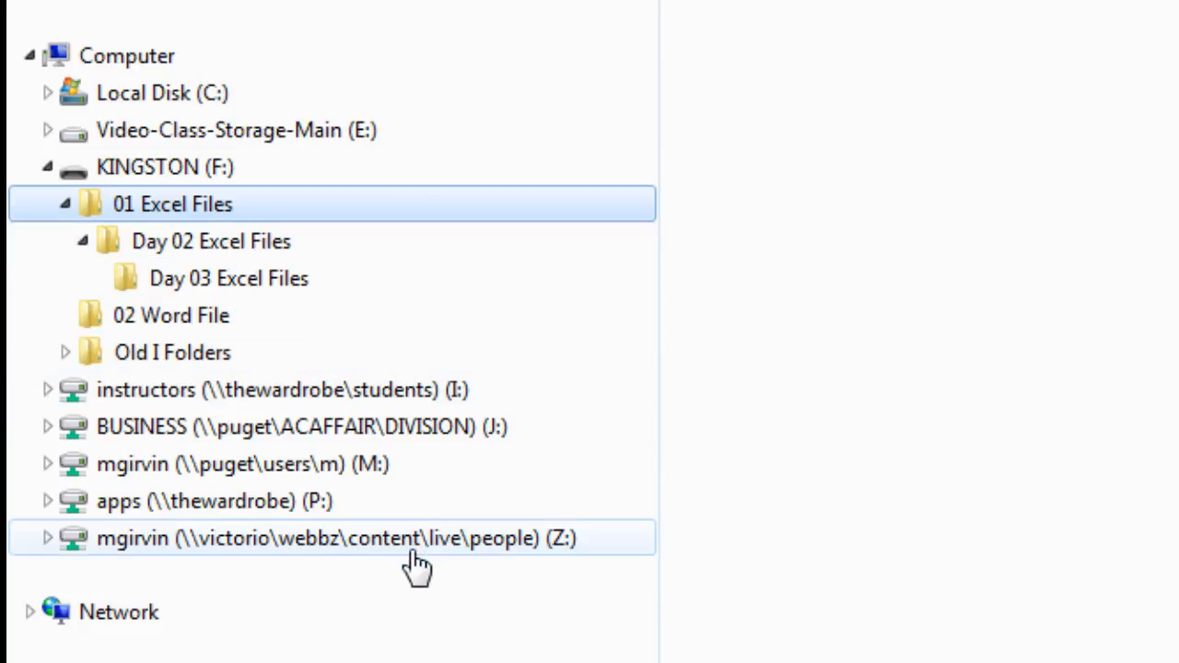
- Rename the 02 Word File folder in the folder tree as "02 Word Files"
key(Down)
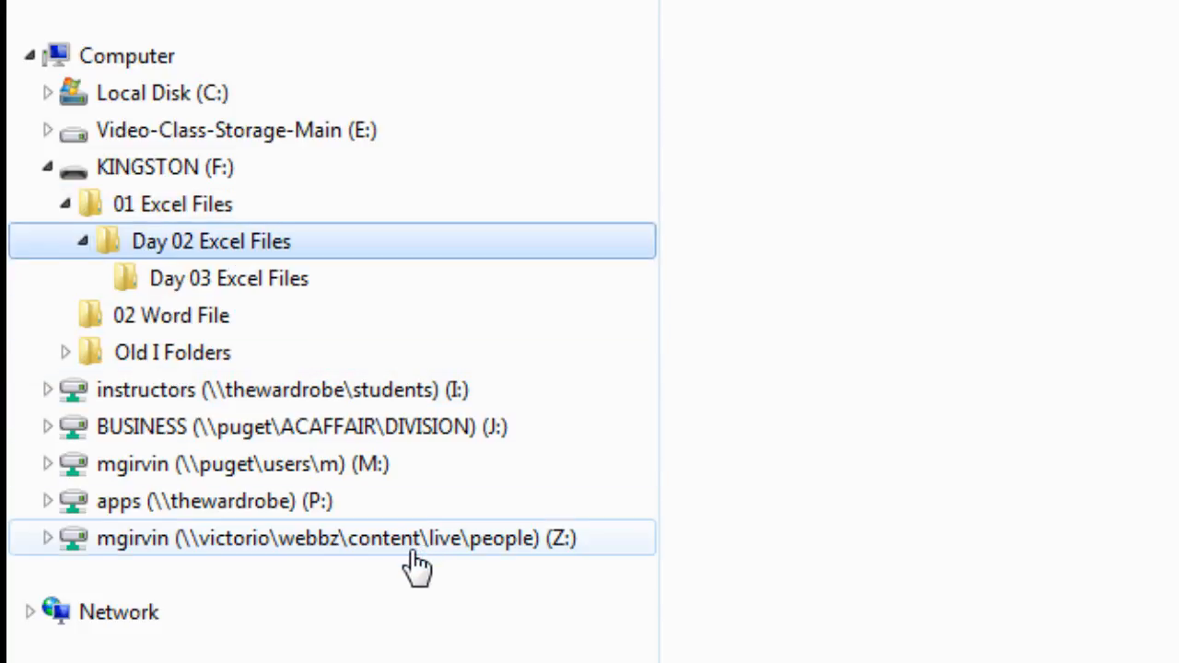
key(Down)
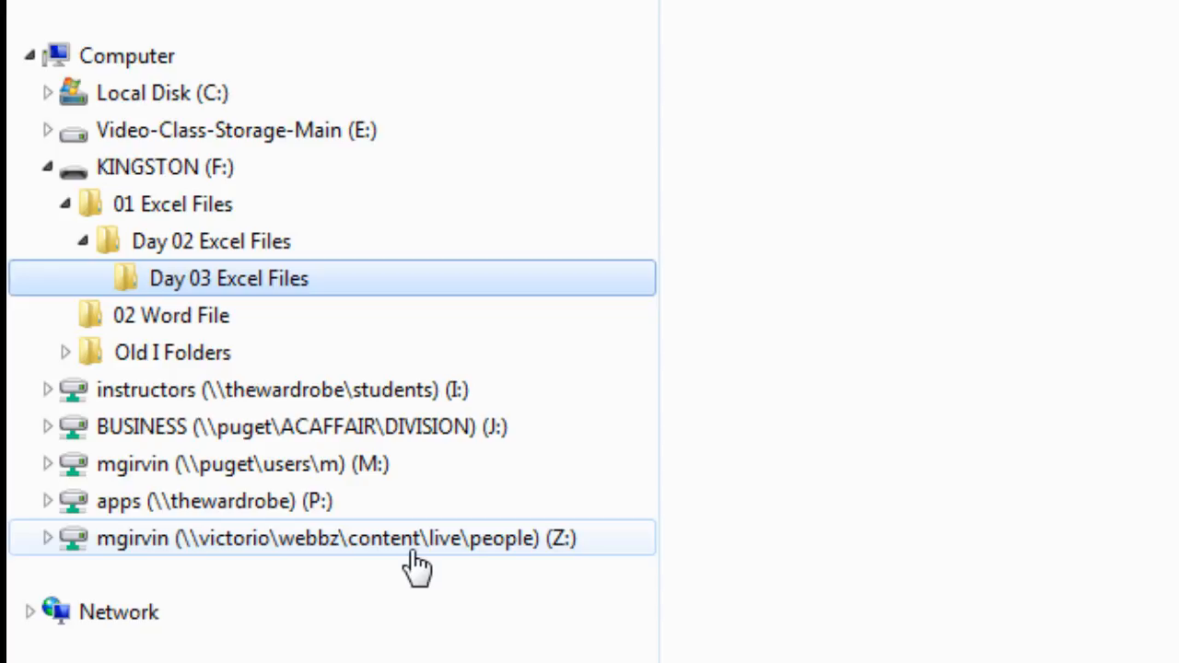
key(Down)
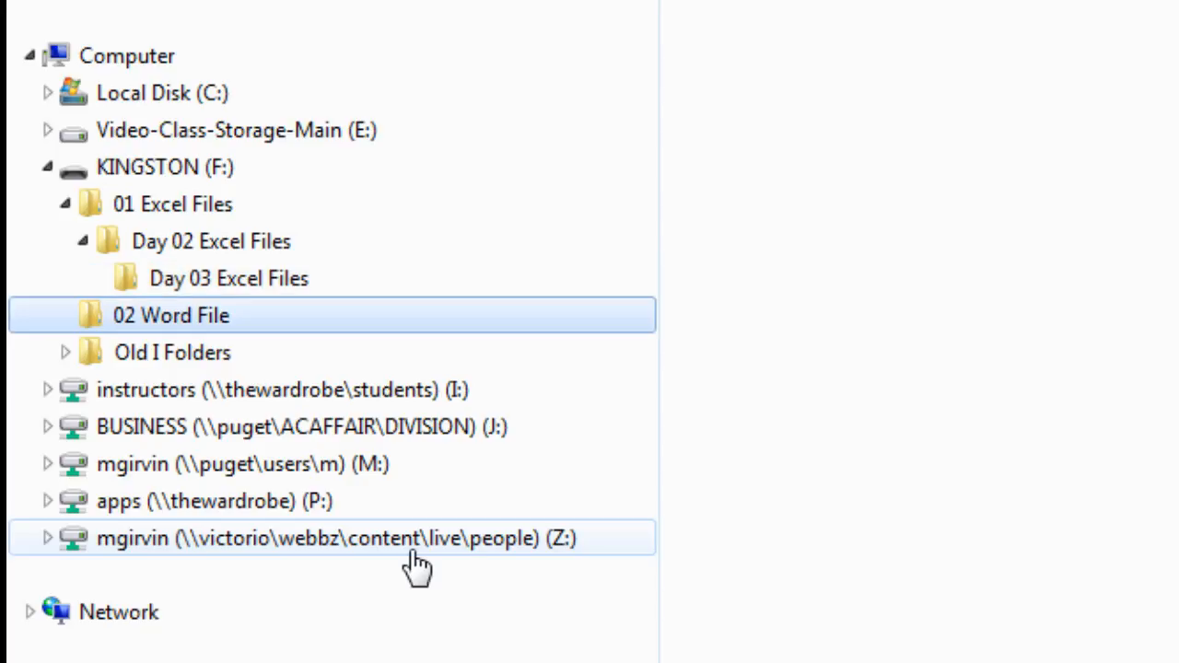
key(F2)
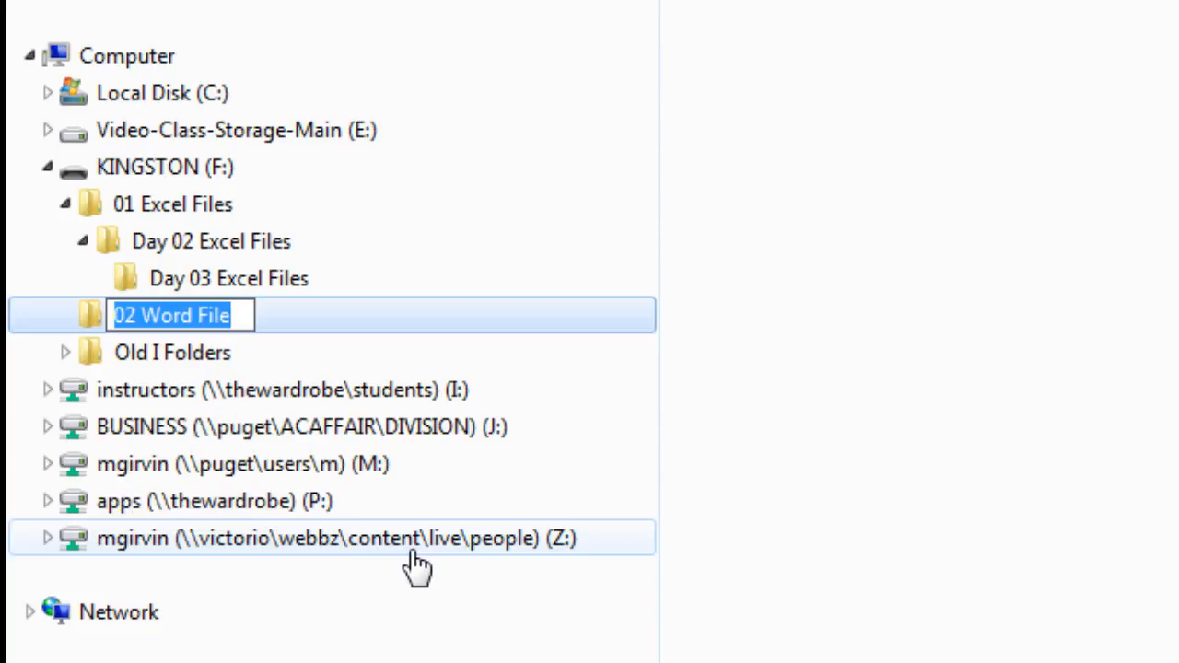
key(End)
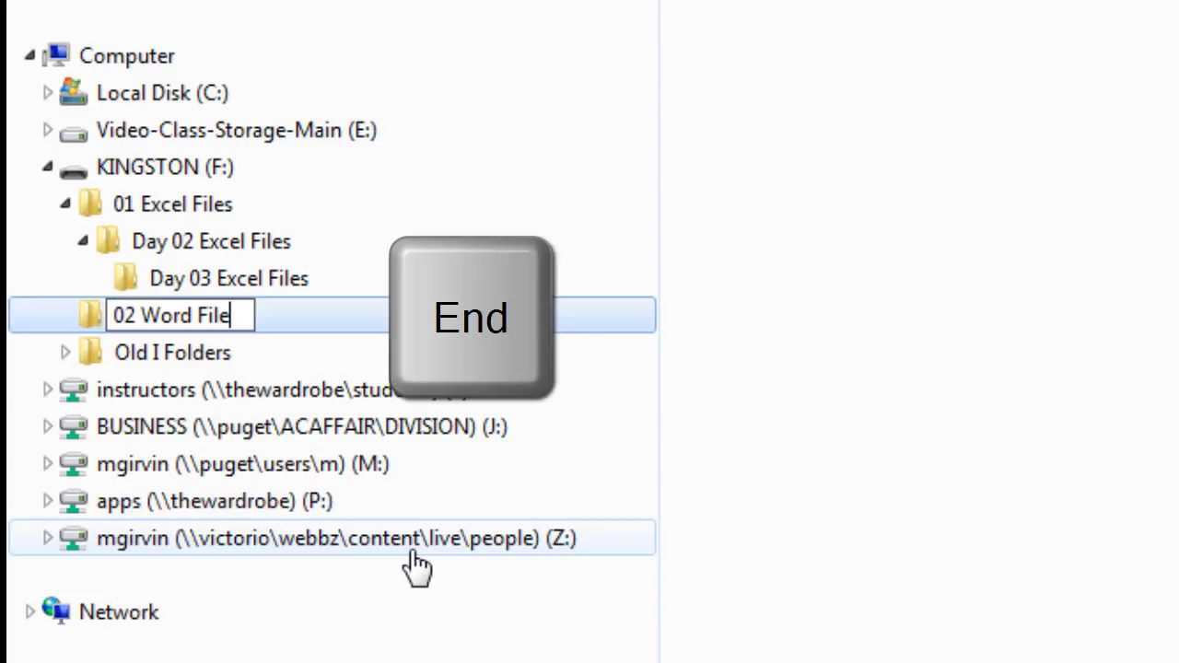
text(s)
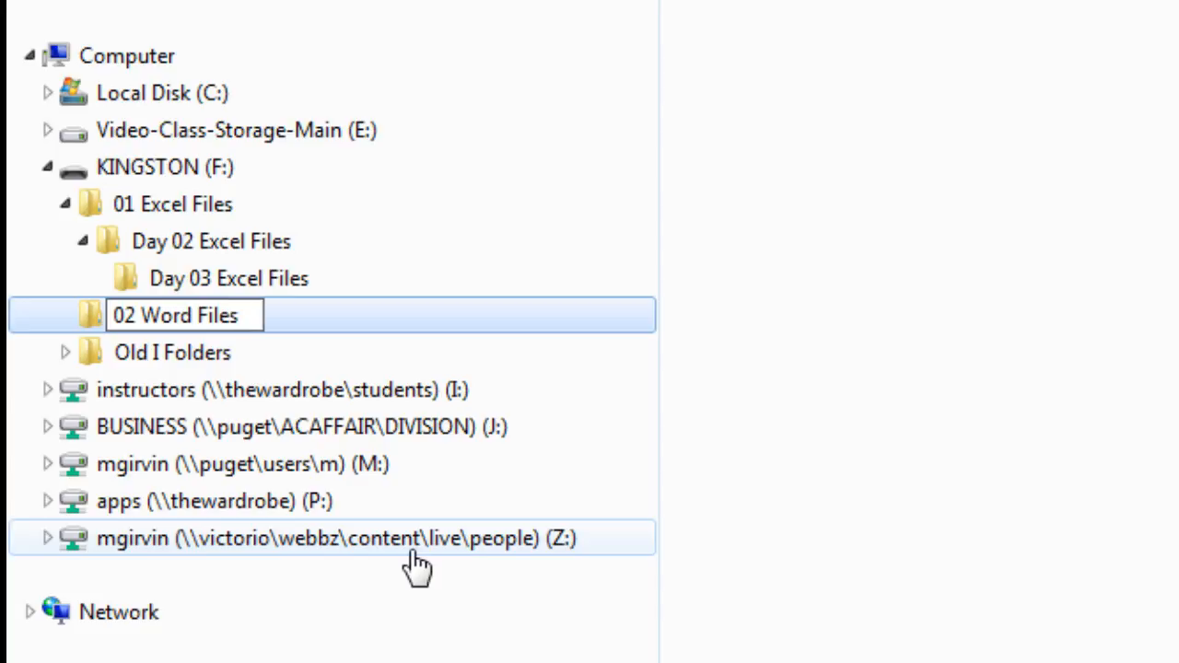
key(Return)
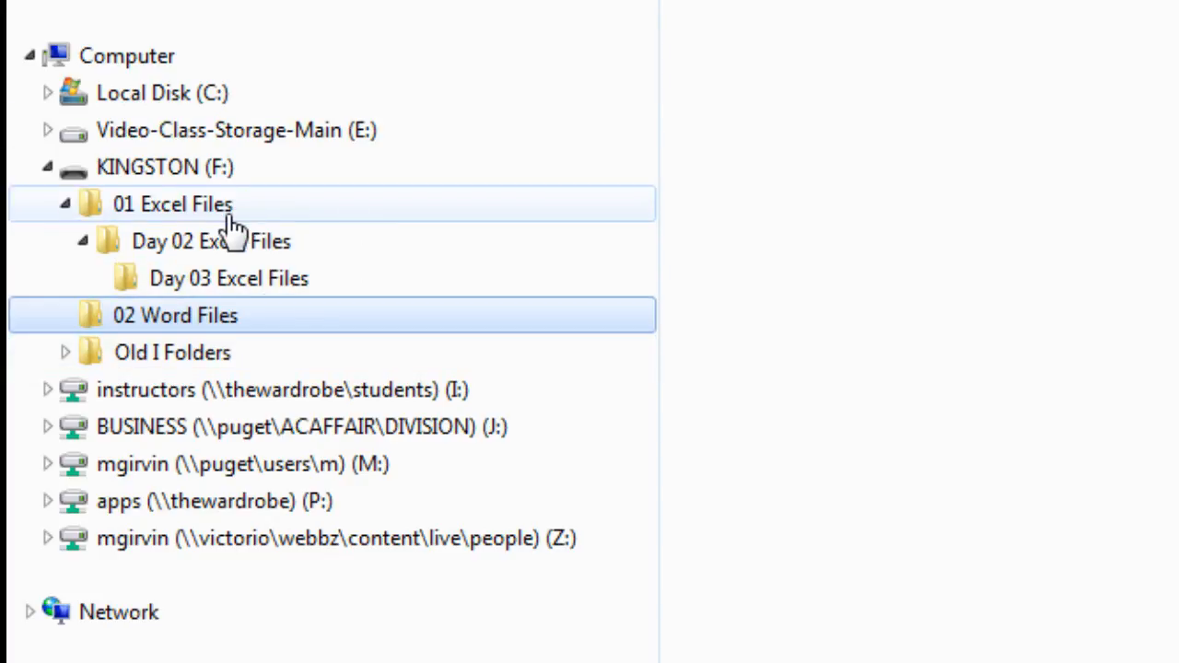
- Open the 01 Excel Files folder and select only My First Excel File.xls and My Second Excel File.xlsx together
click(149, 220)
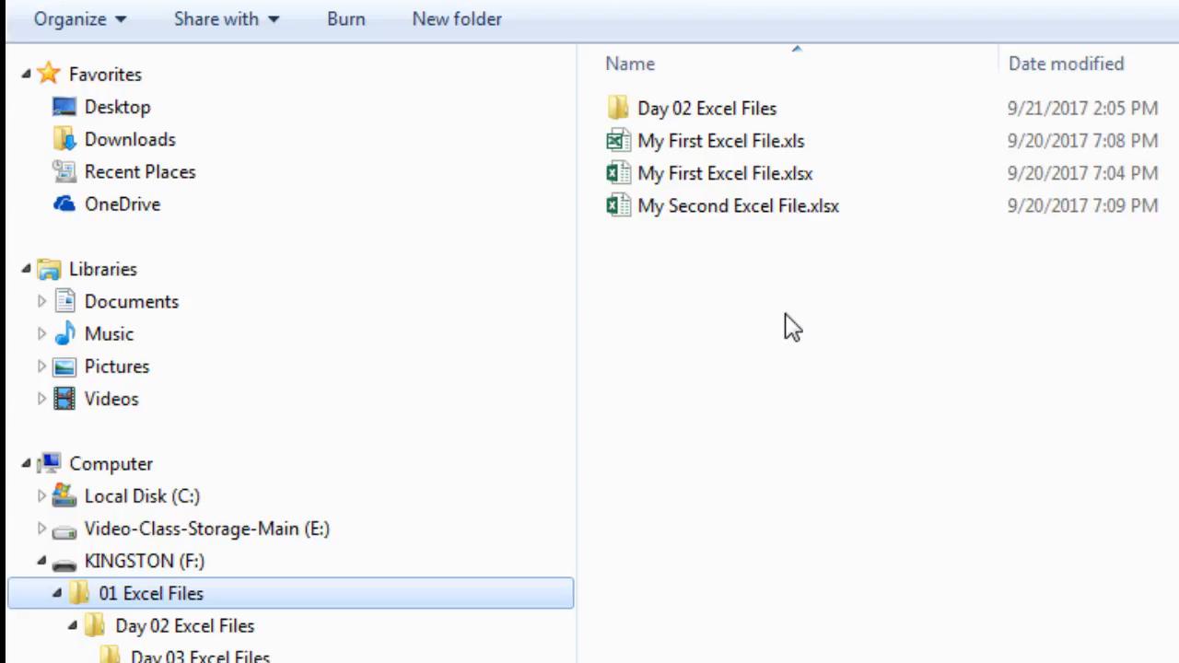
click(675, 150)
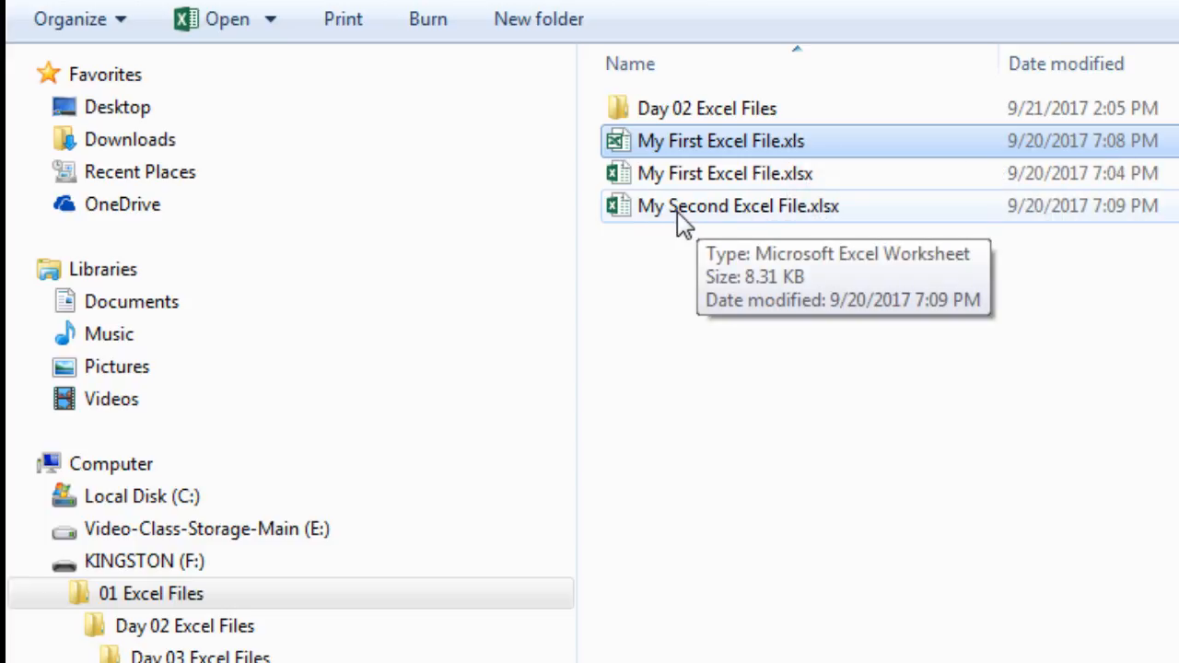
key(ctrl)
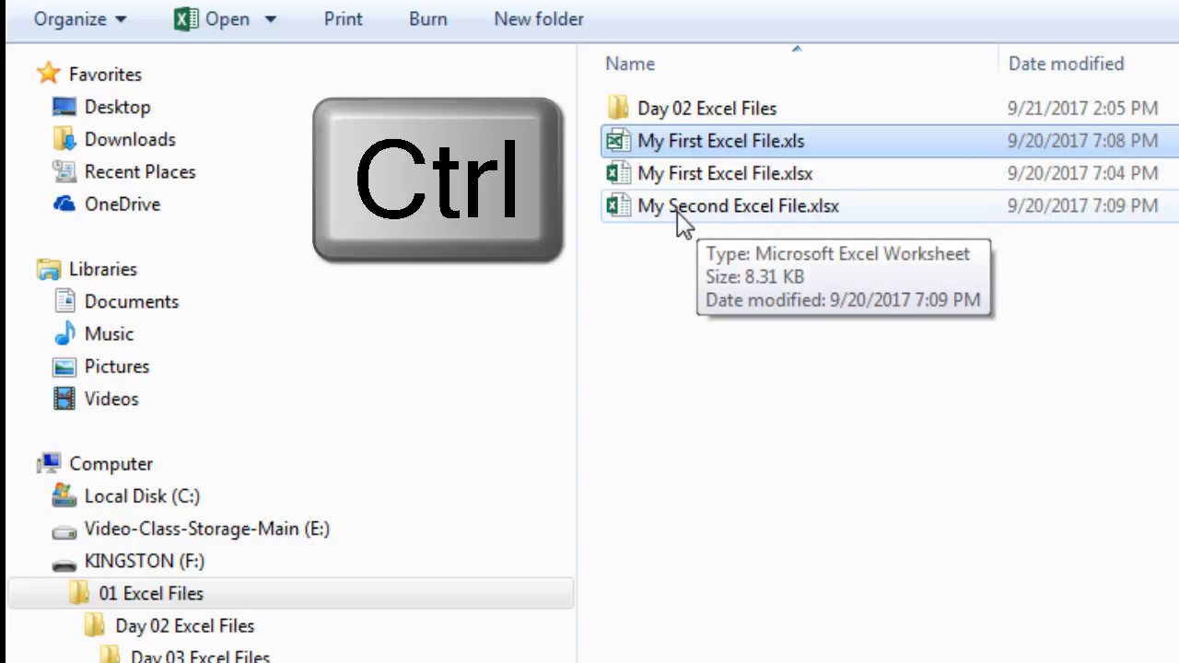
ctrl+click(681, 223)
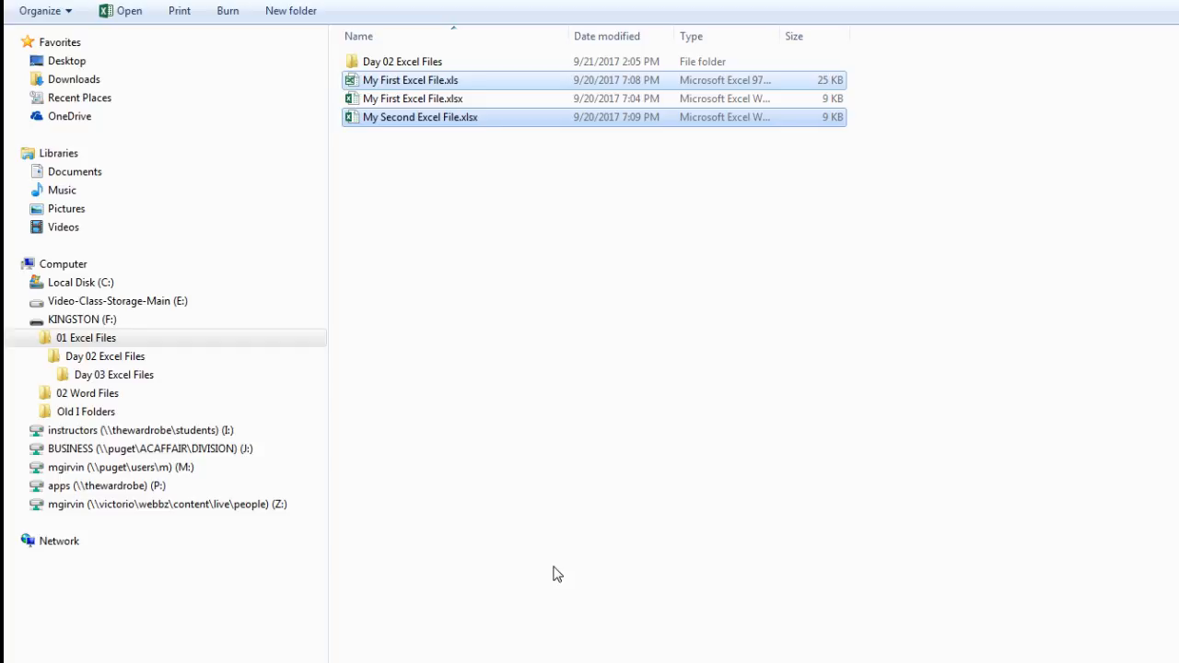
ctrl+click(450, 123)
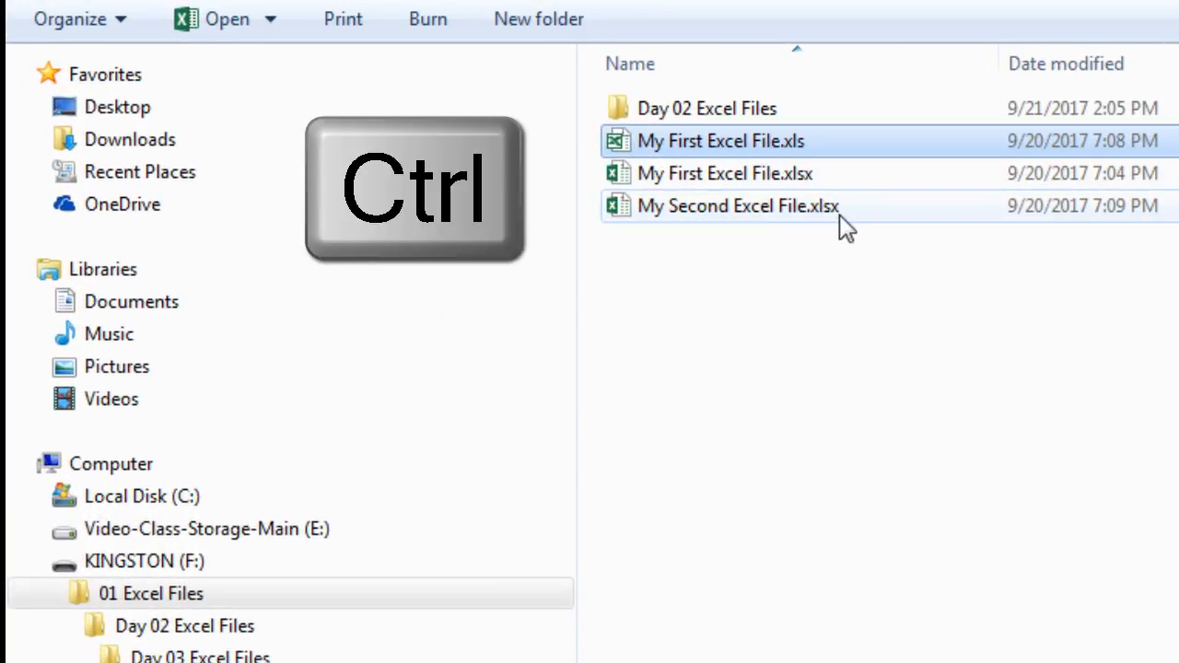
ctrl+click(824, 217)
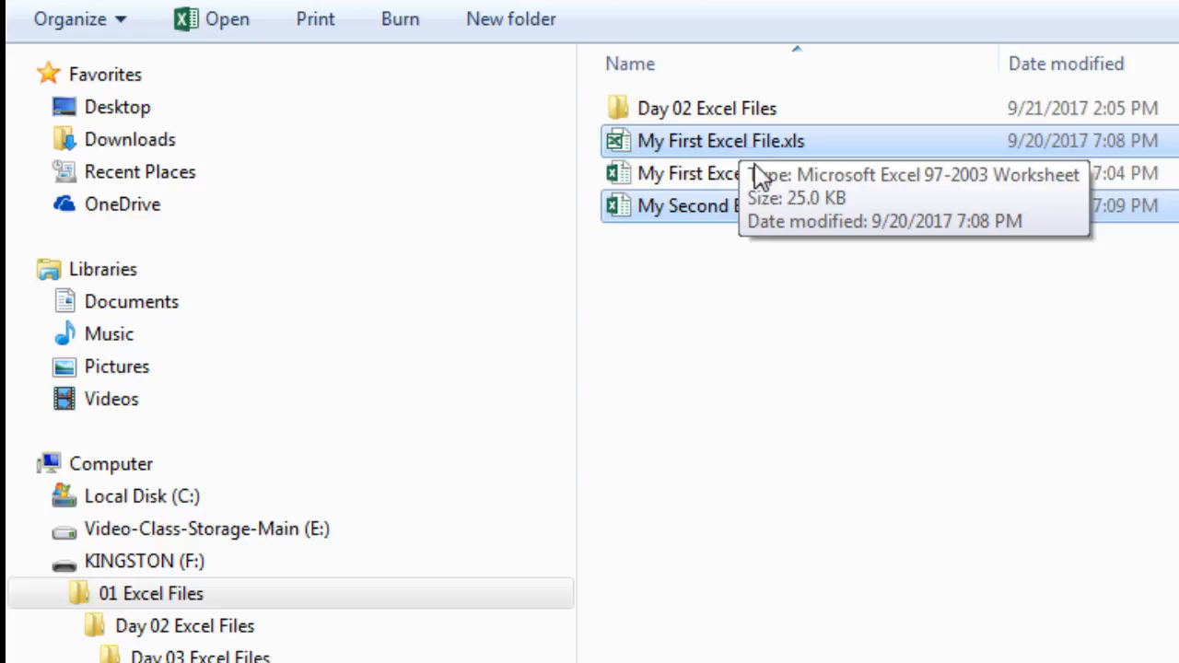
- Select the three Excel files as a continuous range, and reselect only My First Excel File.xls and My Second Excel File.xlsx
click(675, 150)
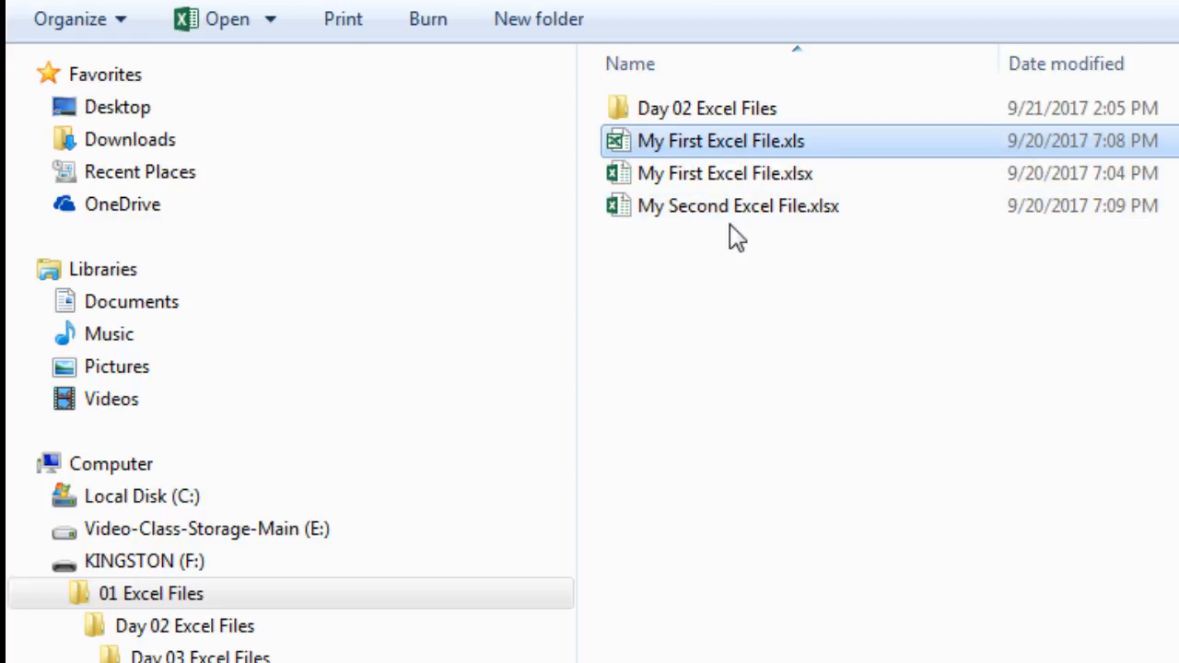
mouse_move(727, 225)
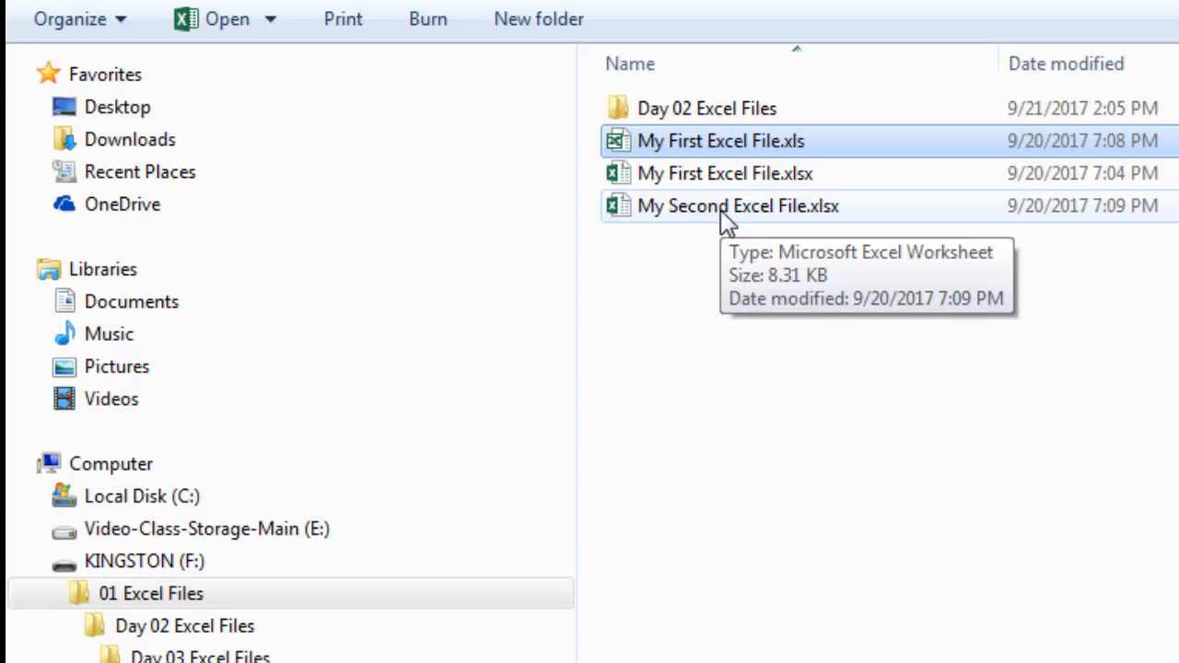
key(shift)
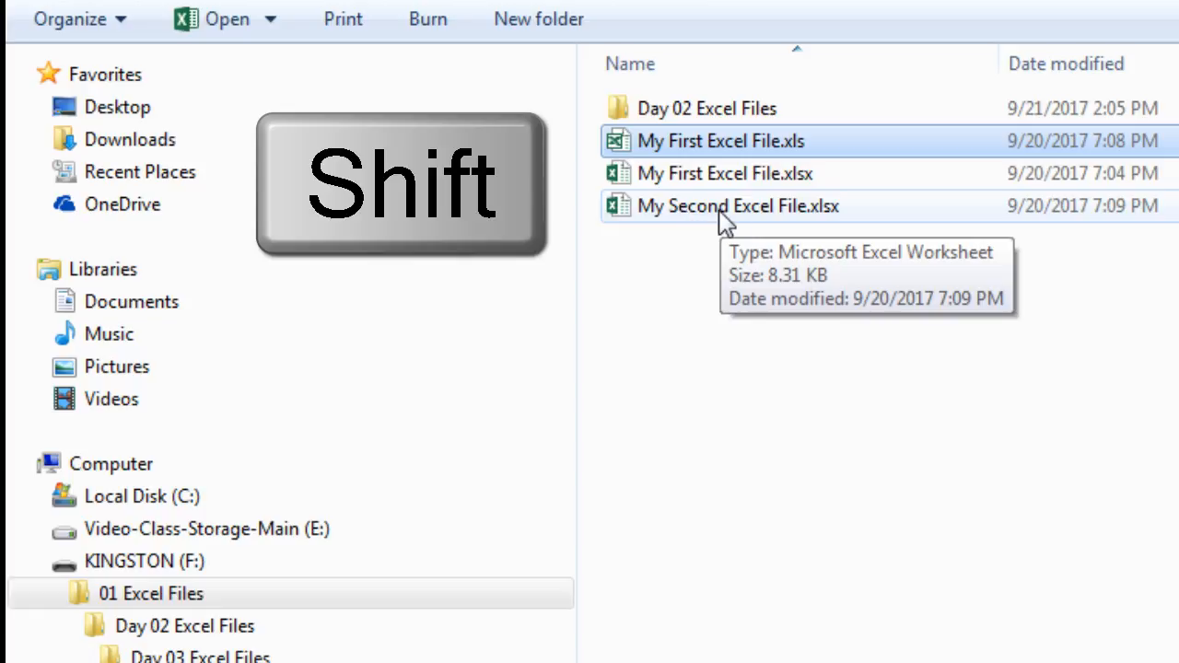
shift+click(720, 220)
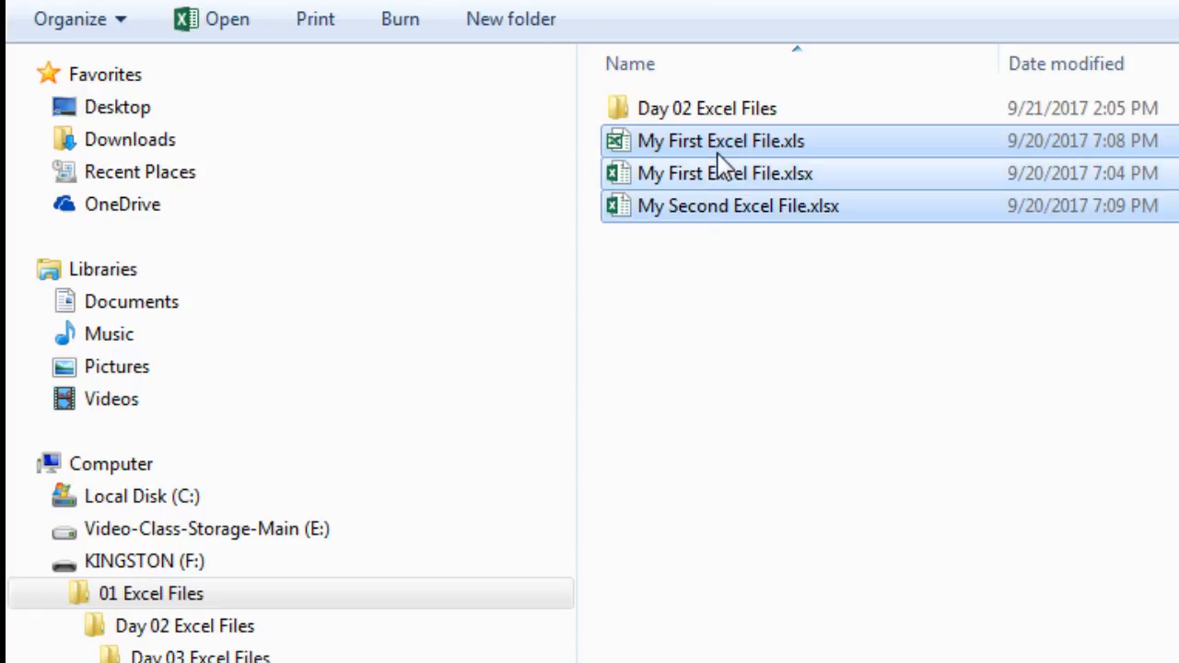
mouse_move(907, 147)
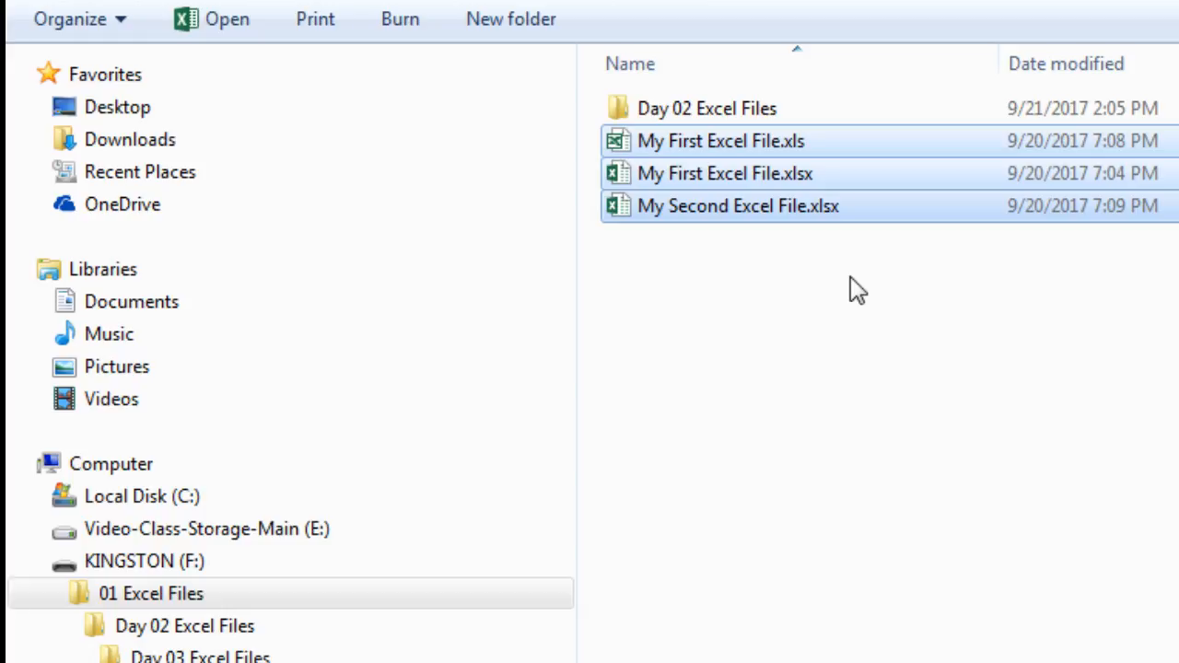
click(768, 144)
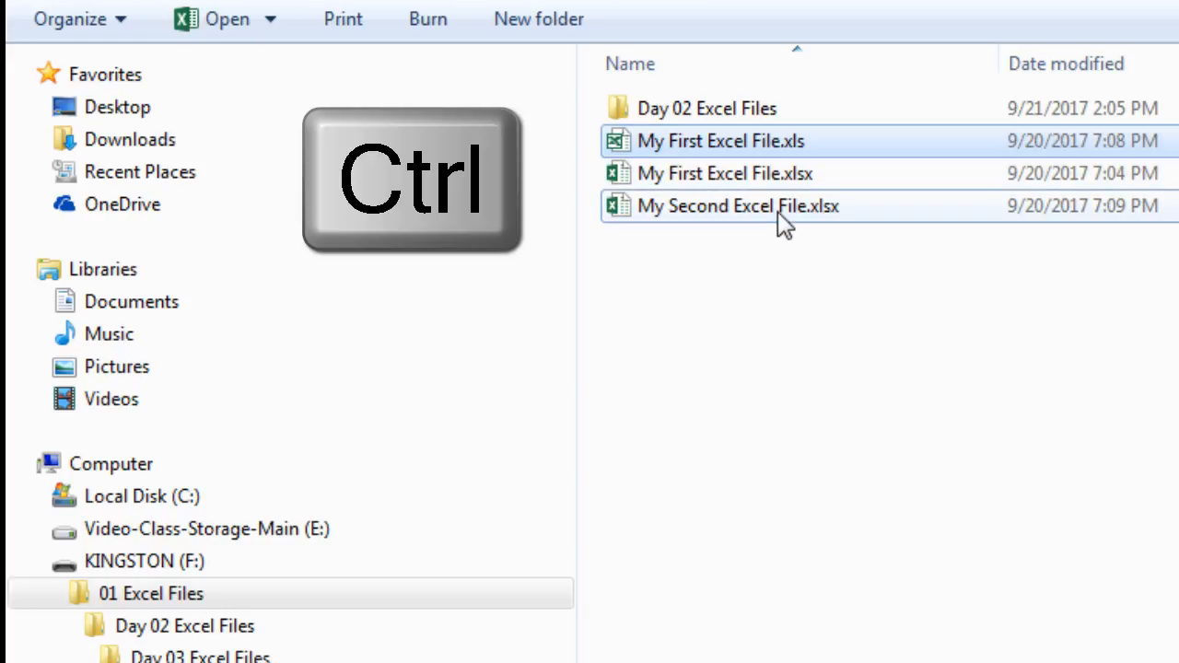
ctrl+click(778, 219)
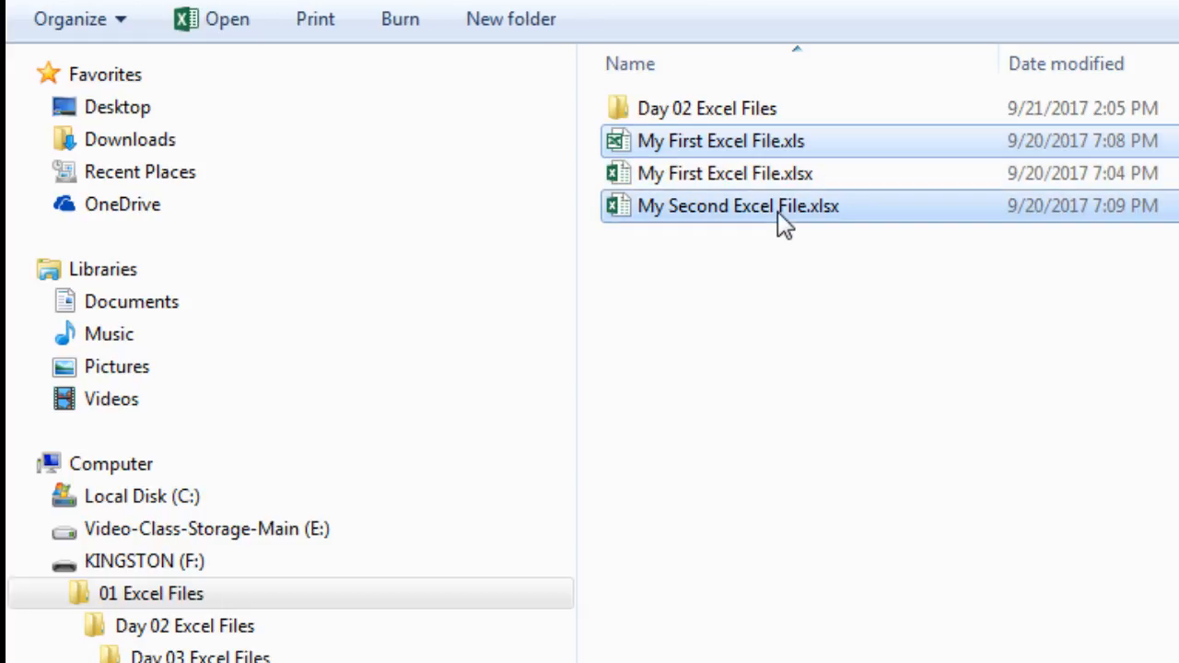
- Copy the three Excel files from 01 Excel Files into the Day 03 Excel Files folder
click(737, 152)
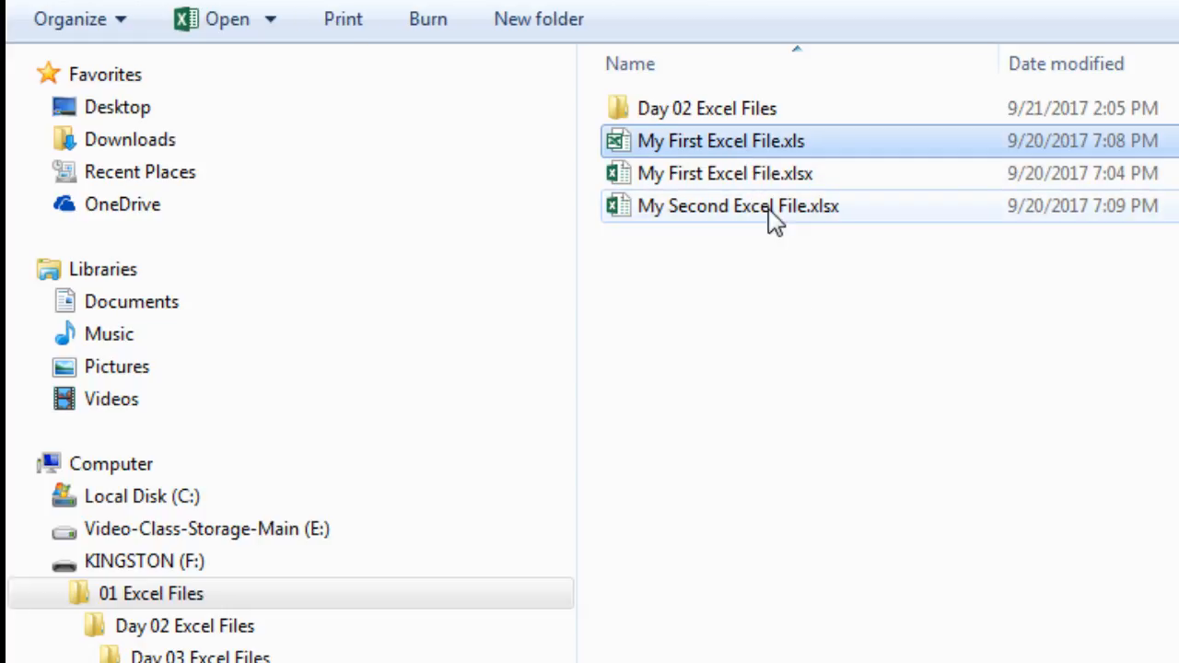
shift+click(770, 209)
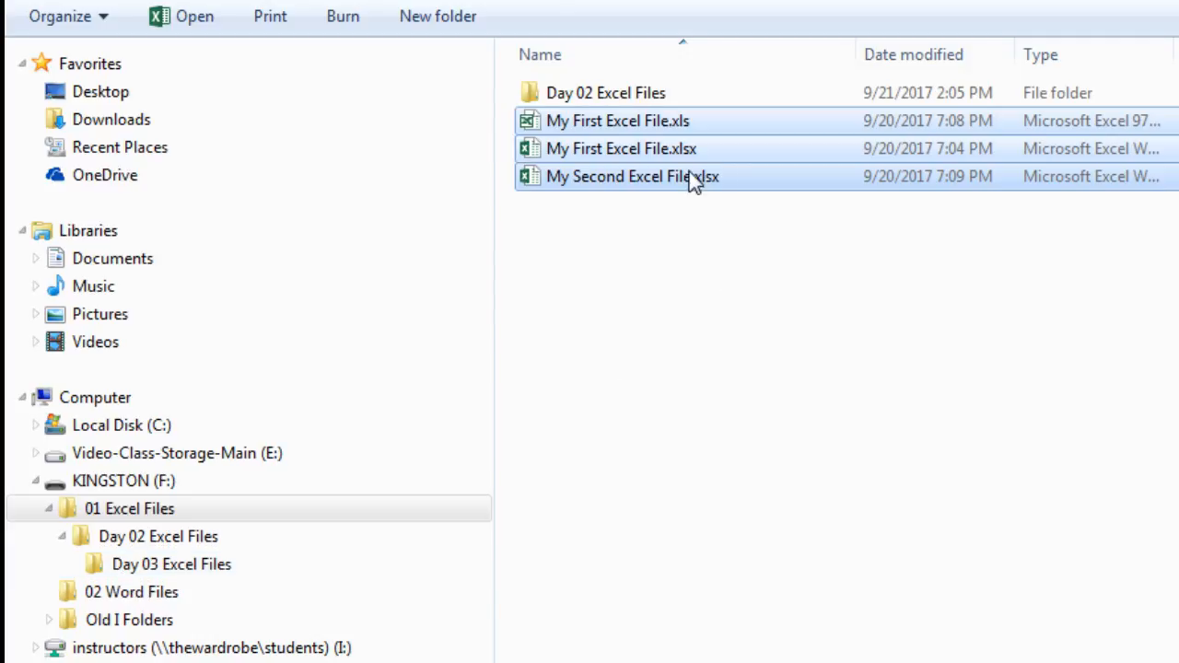
right_click(642, 143)
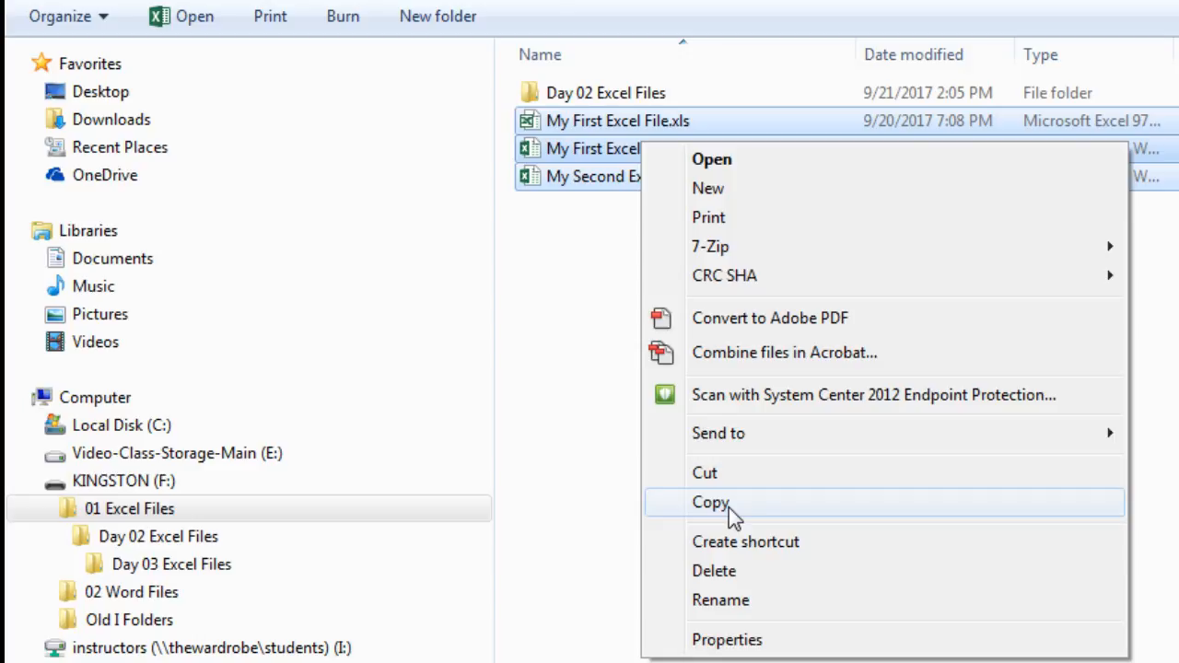
right_click(587, 152)
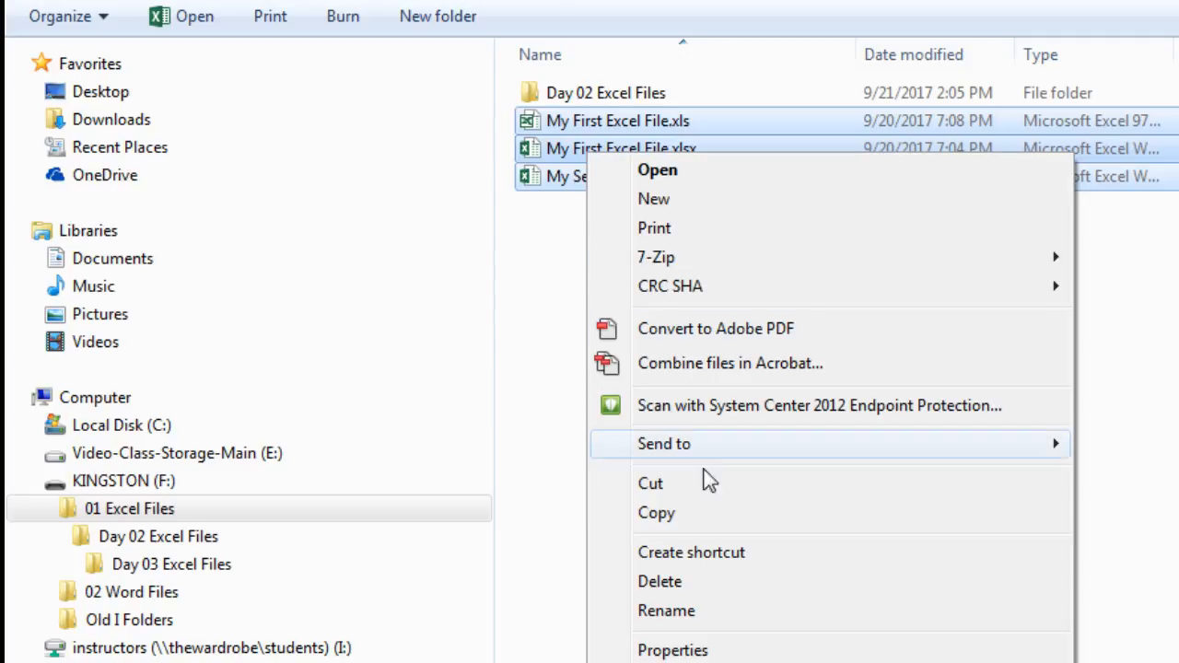
click(893, 522)
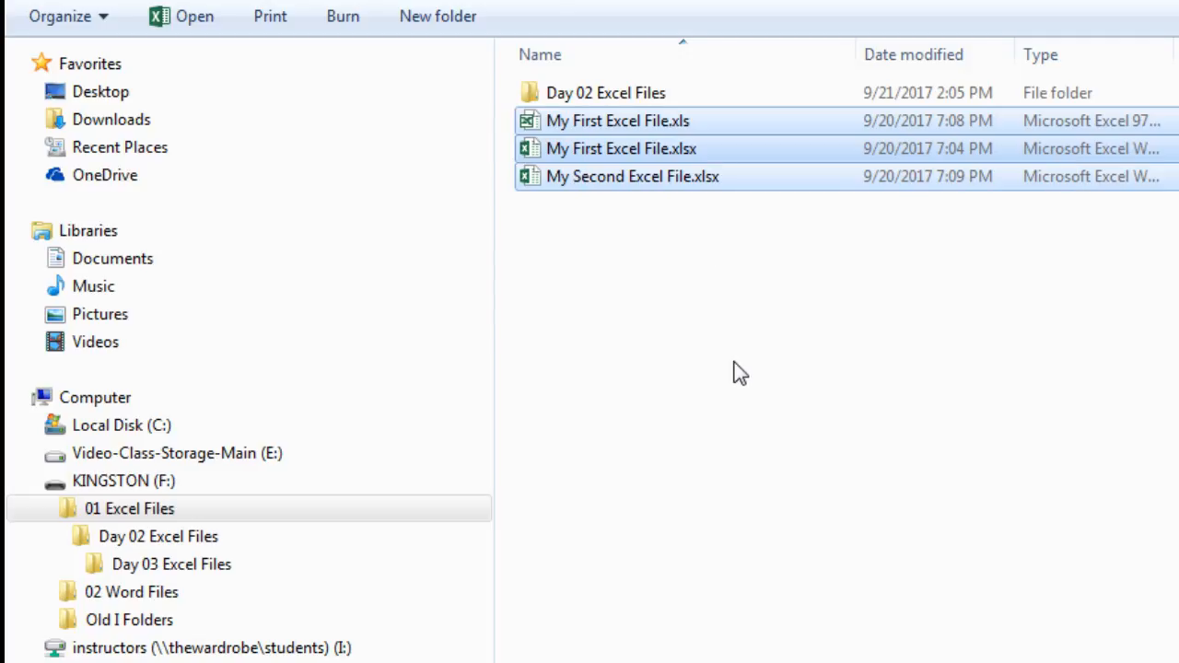
key(ctrl+c)
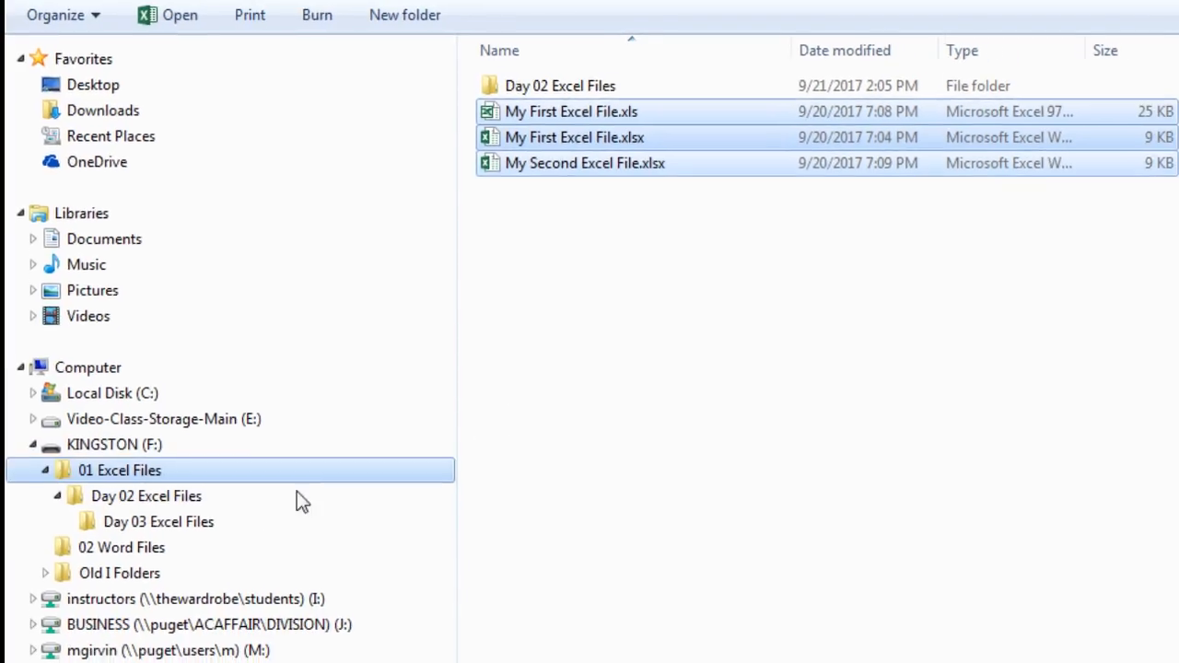
click(168, 522)
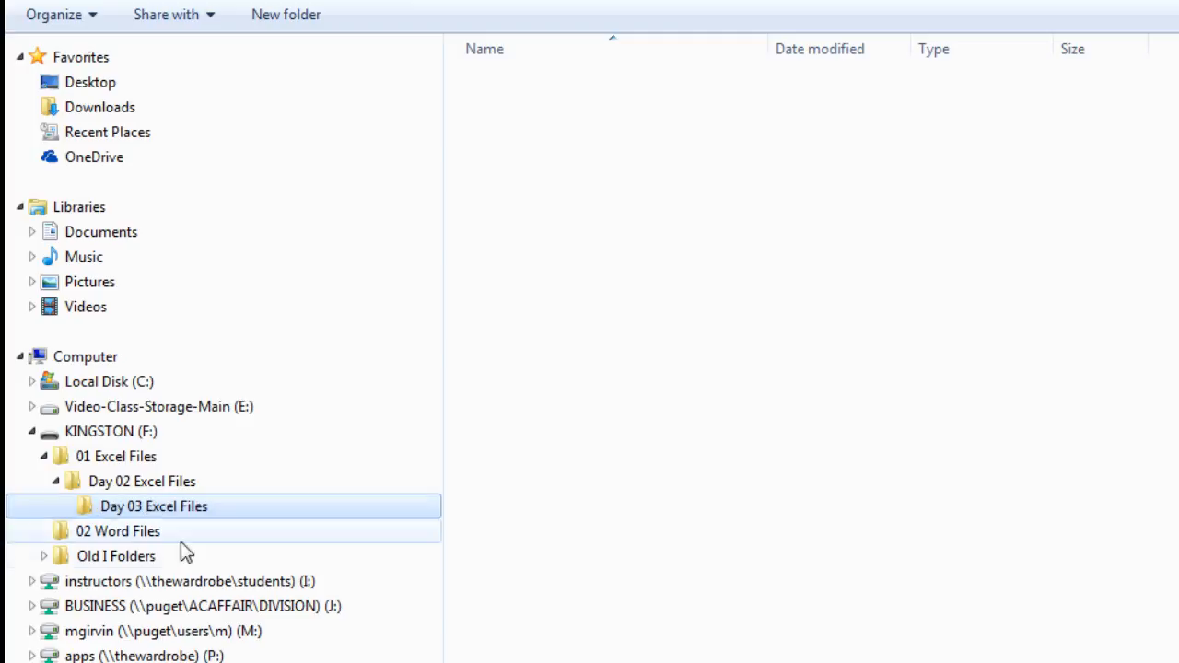
key(ctrl+v)
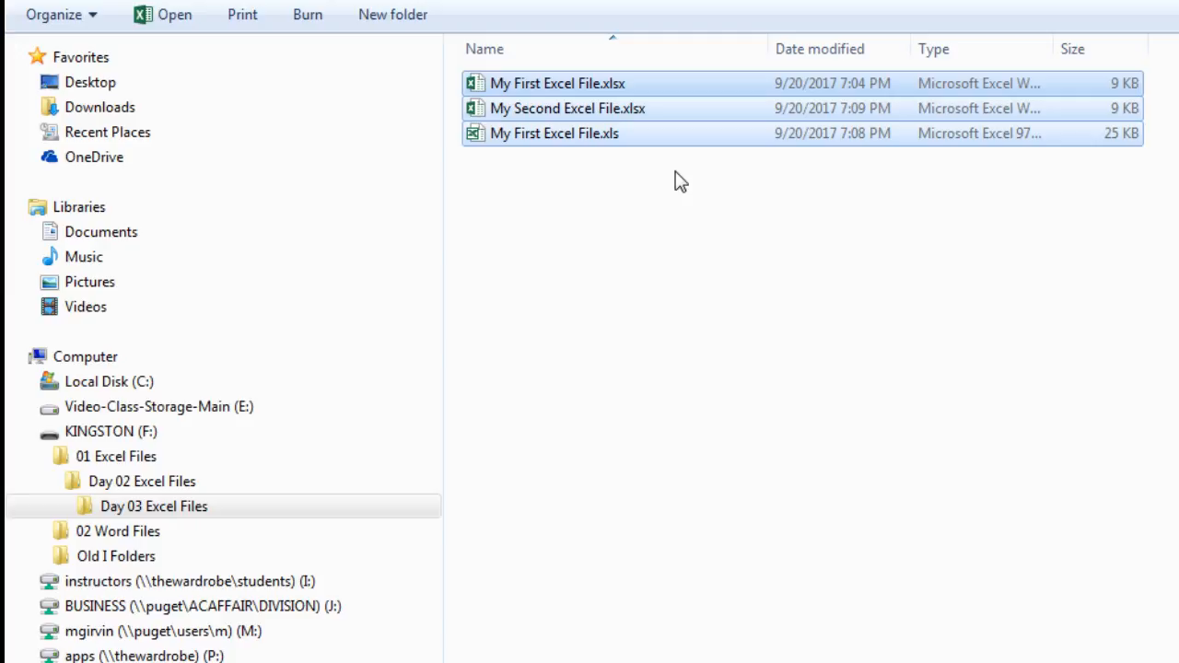
- Move the three Excel files from 01 Excel Files into the Day 02 Excel Files folder
click(139, 458)
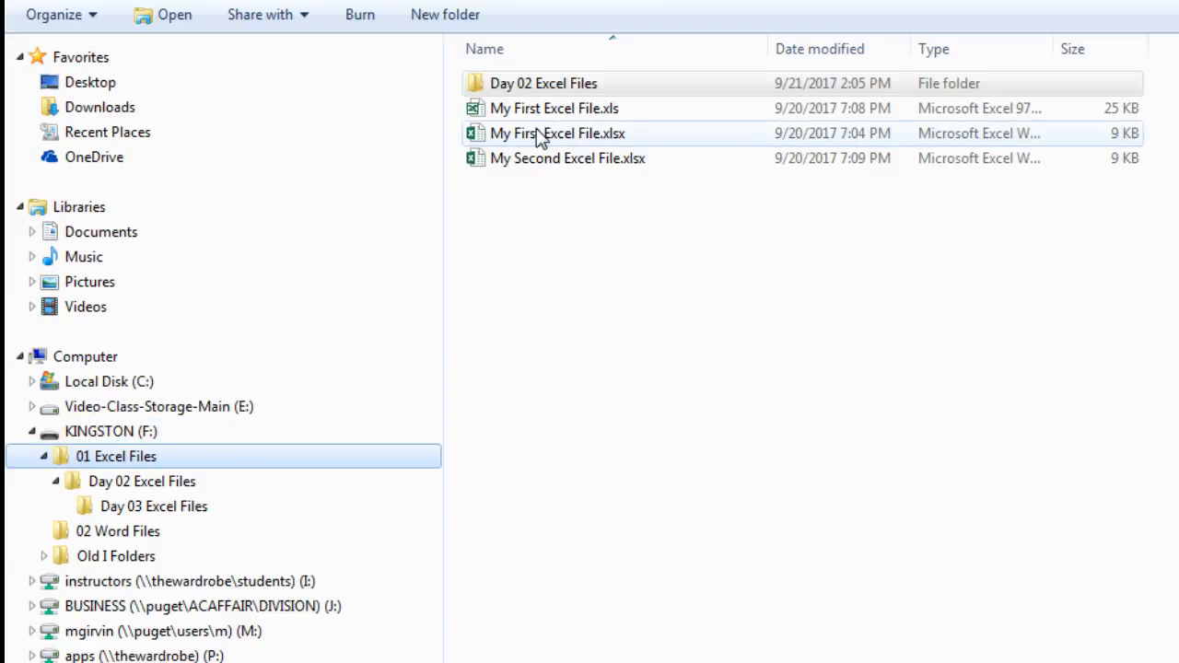
mouse_move(540, 137)
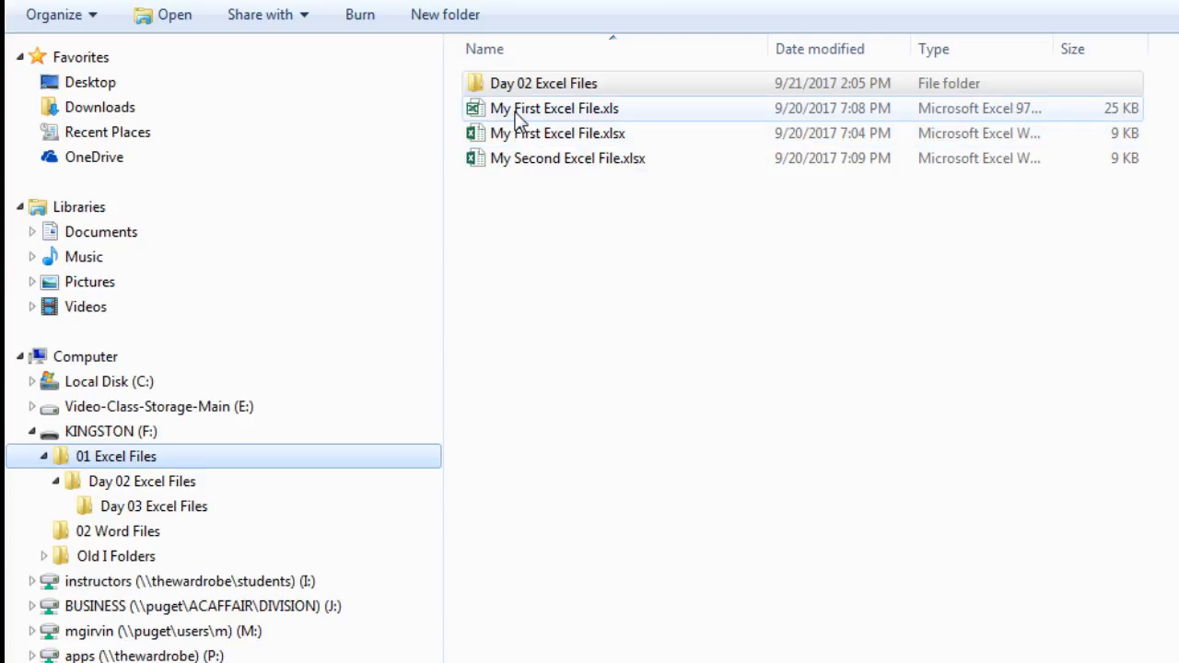
click(517, 114)
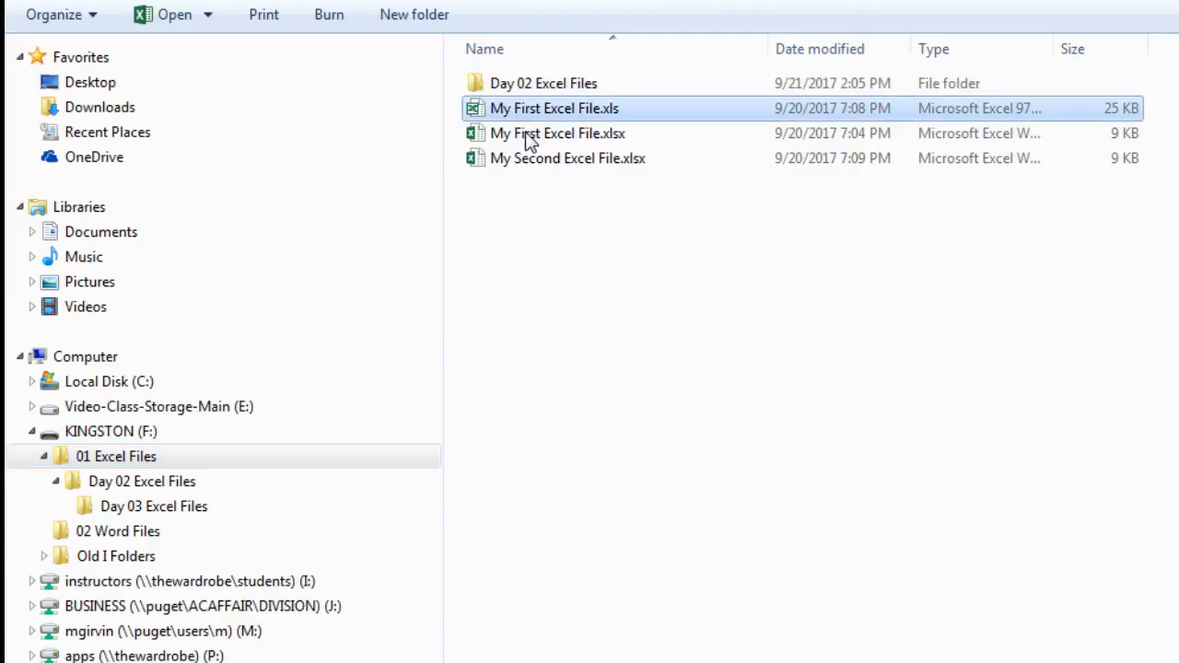
shift+click(572, 164)
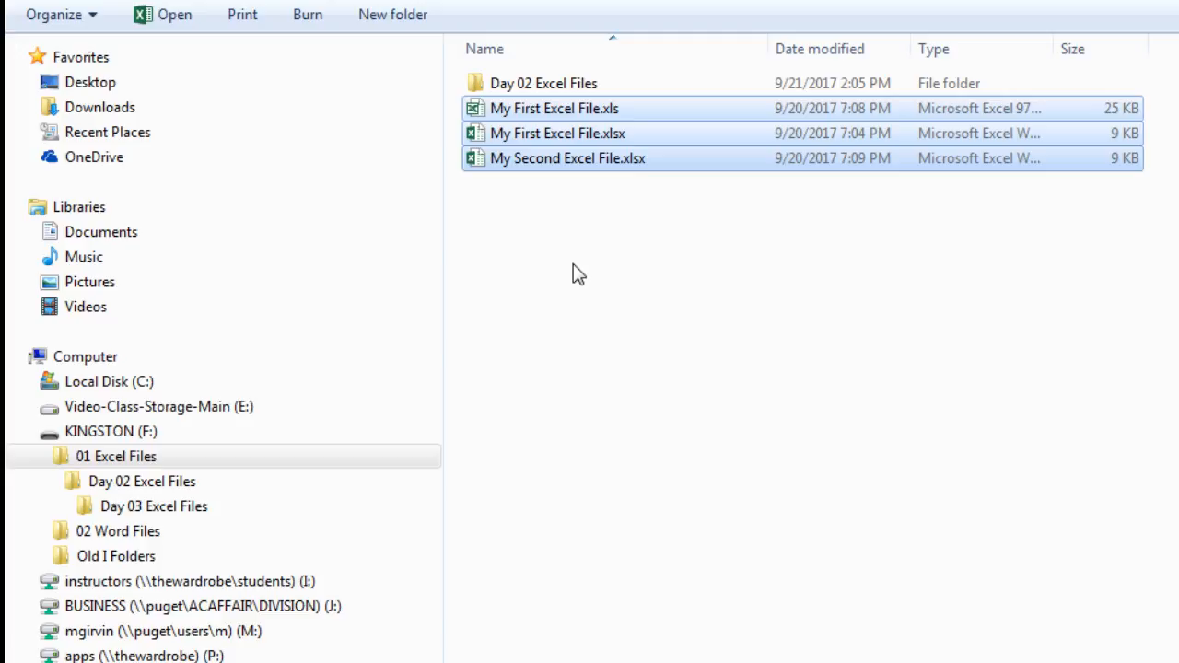
key(ctrl+x)
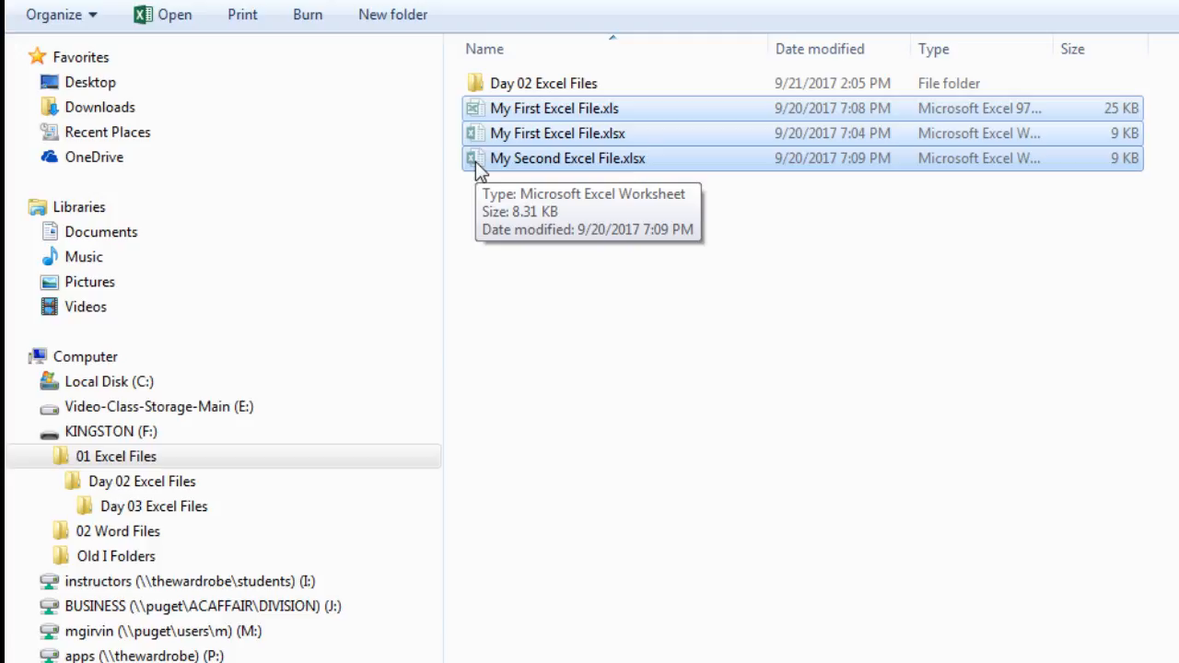
click(162, 487)
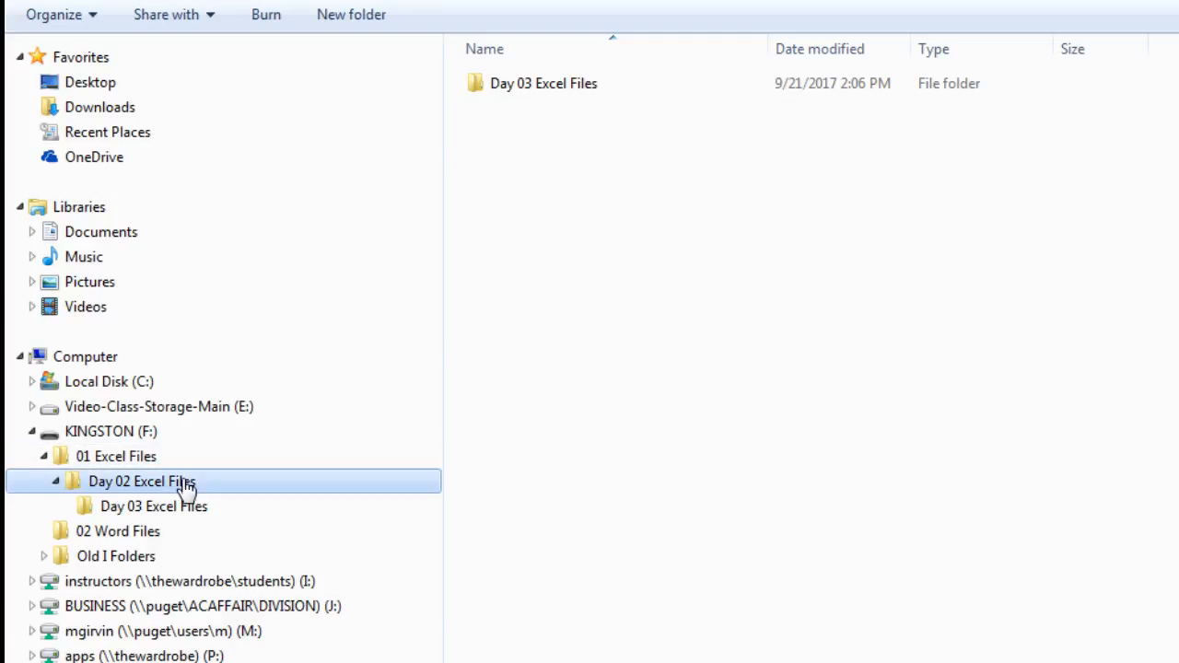
key(ctrl+v)
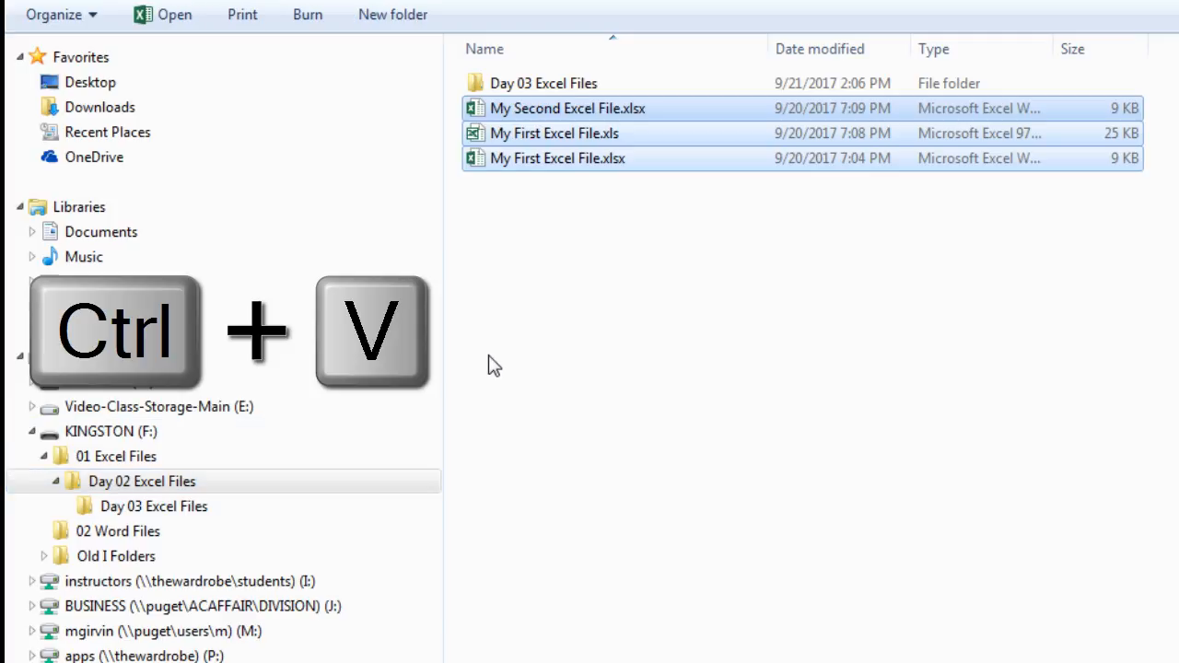
- Undo the move of the three Excel files into Day 02 Excel Files, and reopen the 01 Excel Files folder
click(126, 465)
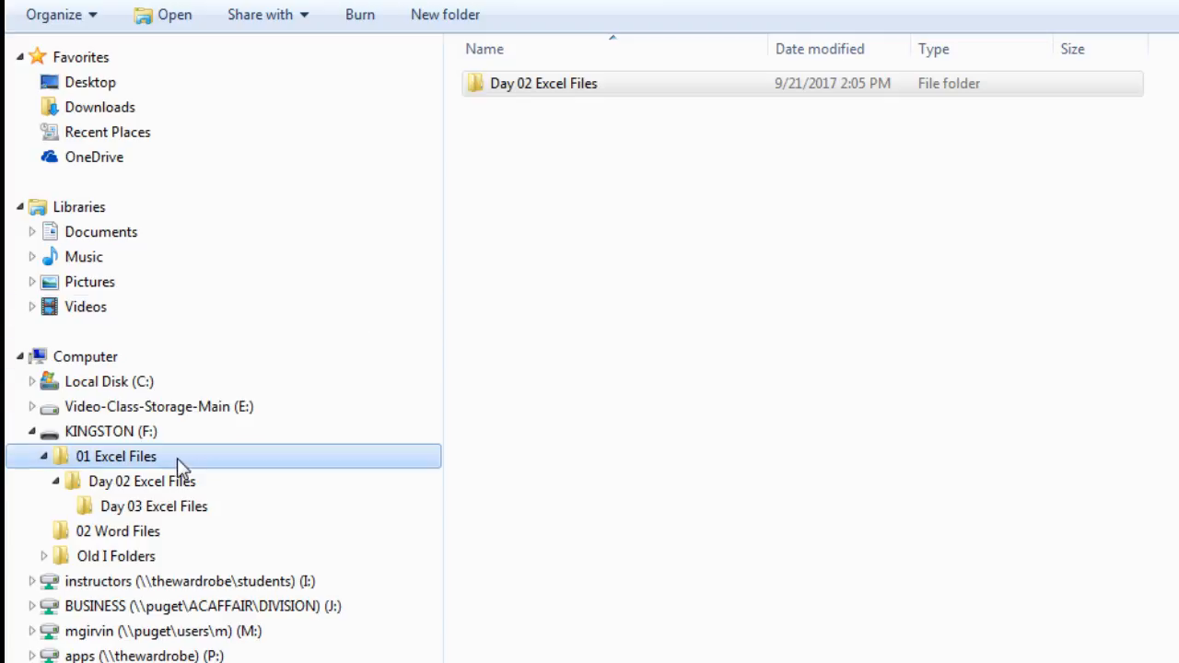
click(147, 490)
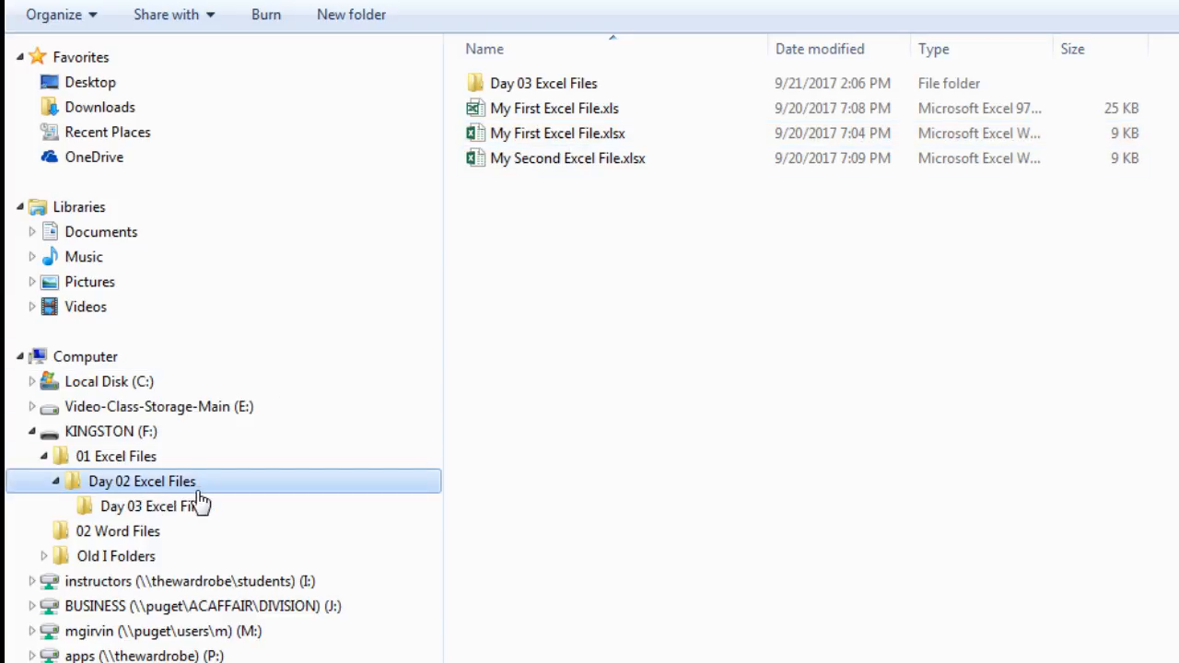
key(ctrl+z)
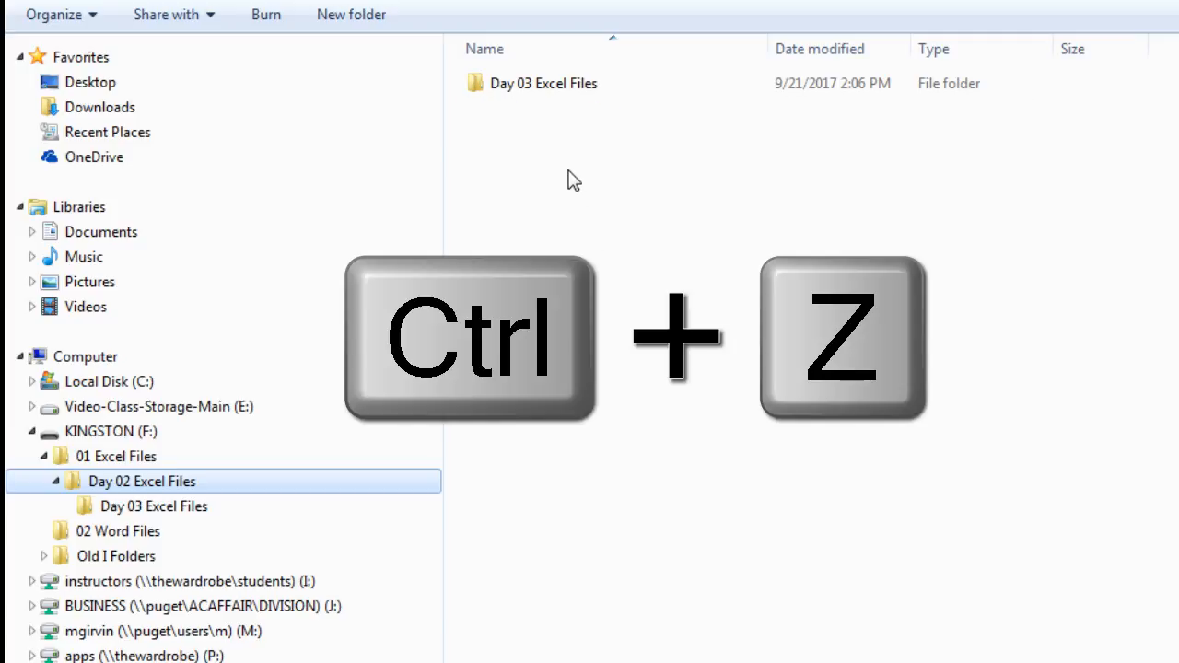
click(124, 458)
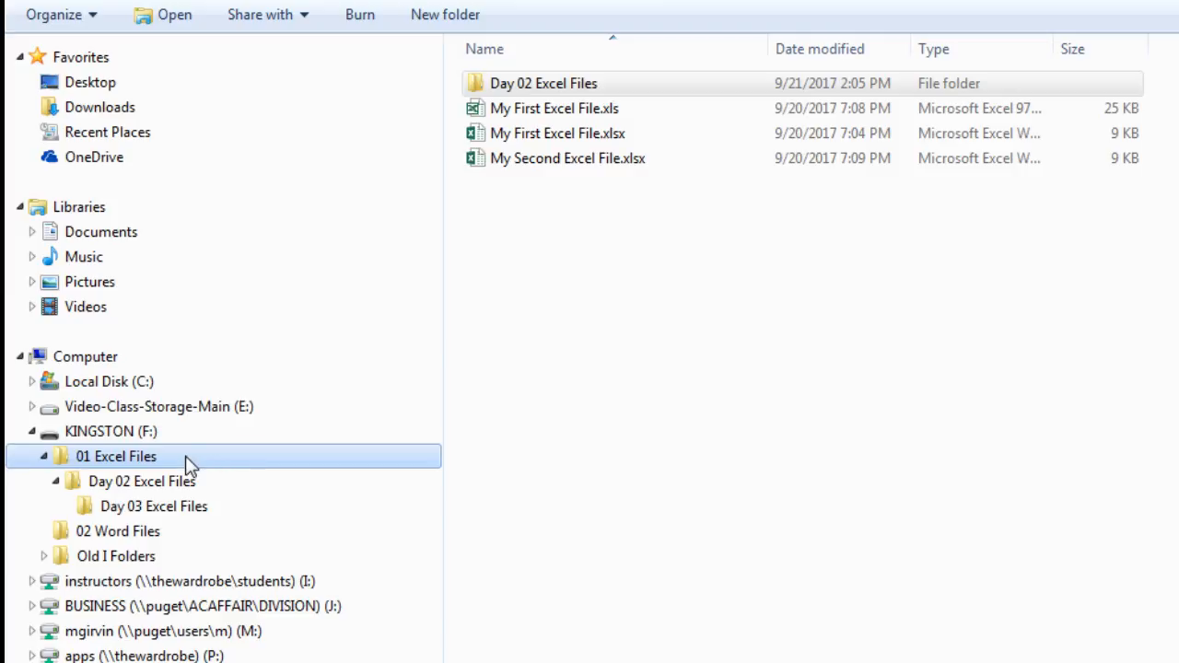
- Select the three Excel files in 01 Excel Files as a continuous range and move them directly into the Day 02 Excel Files folder
click(507, 111)
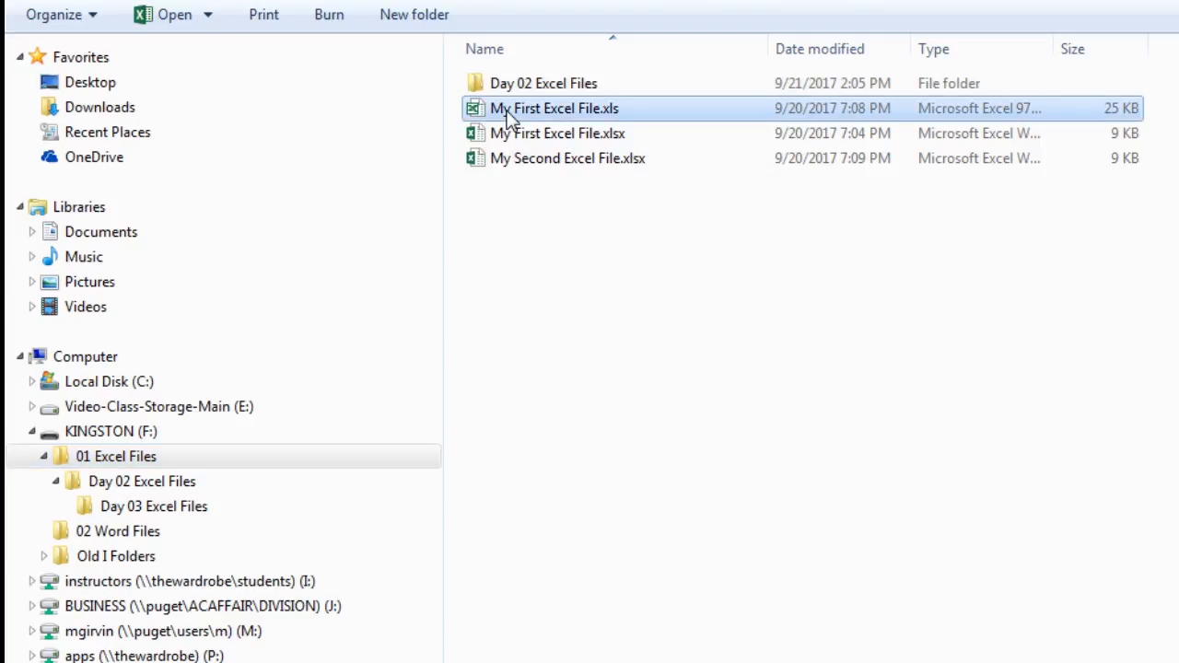
shift+click(586, 166)
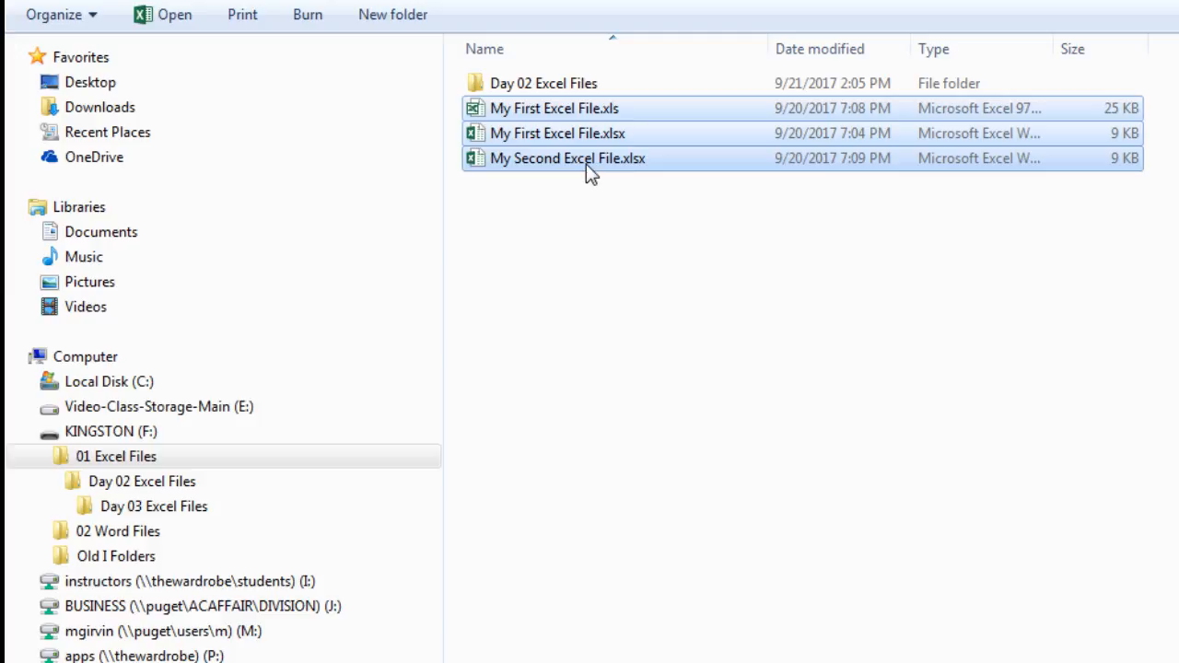
drag(571, 152, 411, 204)
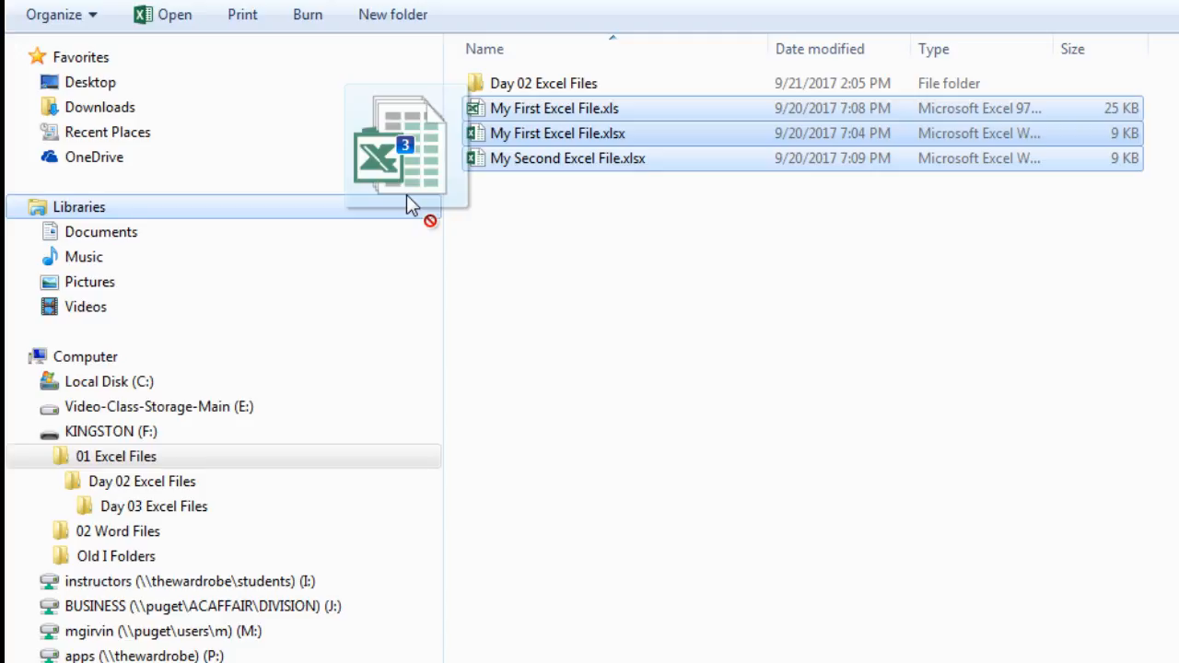
drag(411, 205, 636, 192)
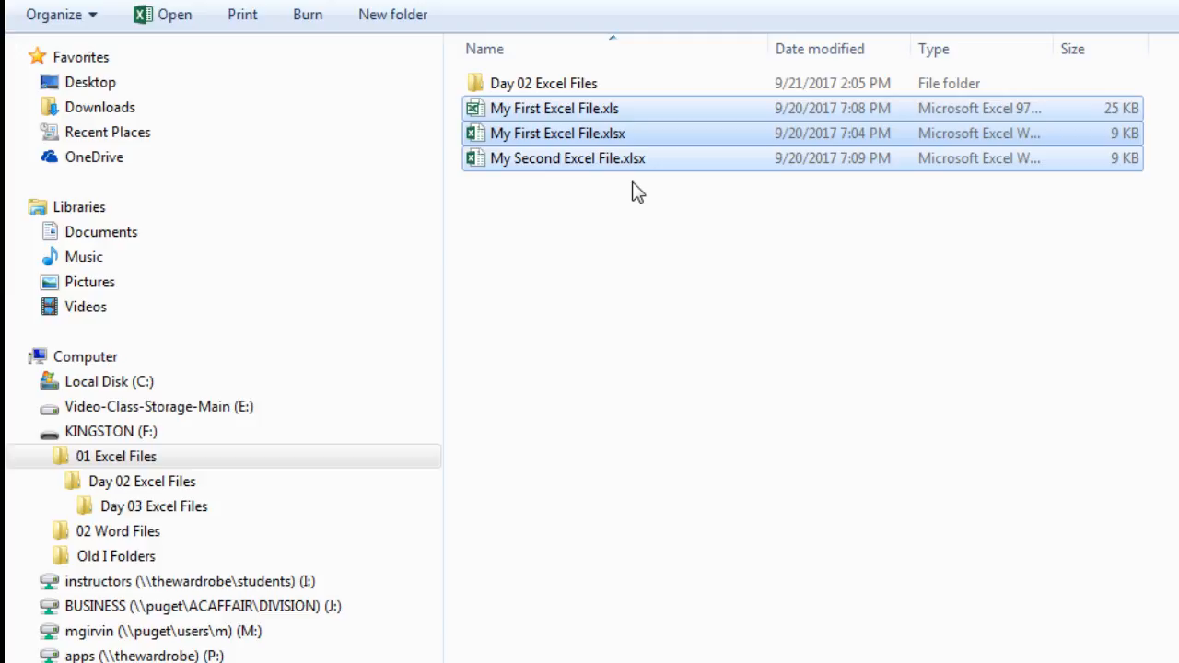
click(124, 458)
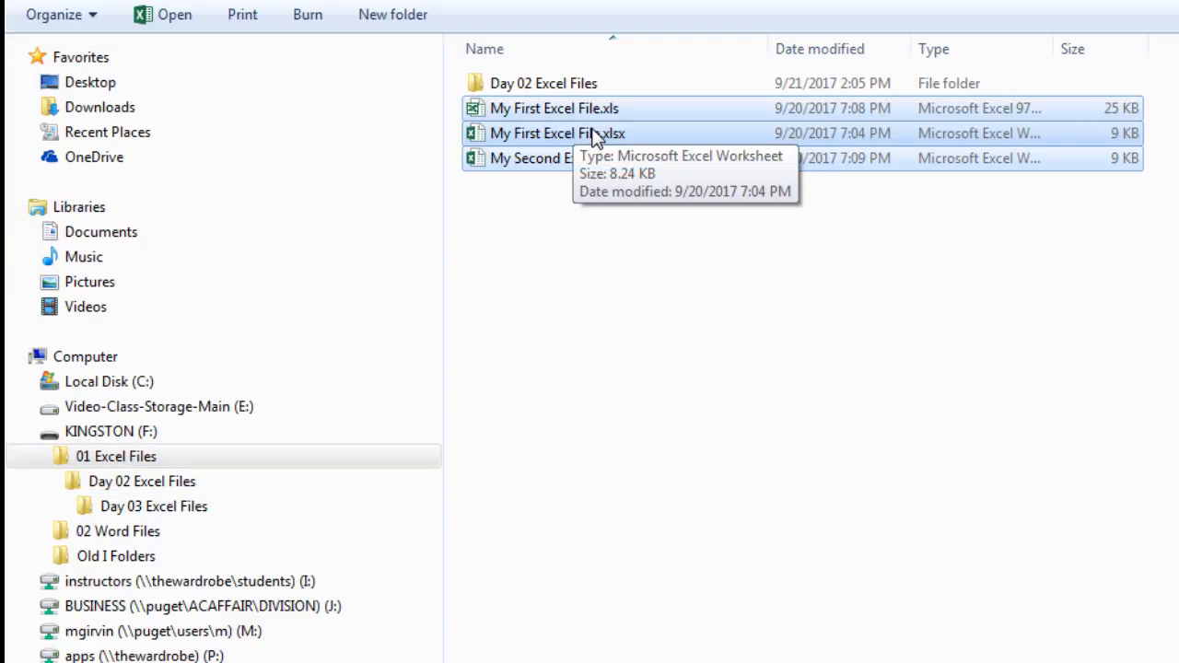
drag(594, 136, 308, 479)
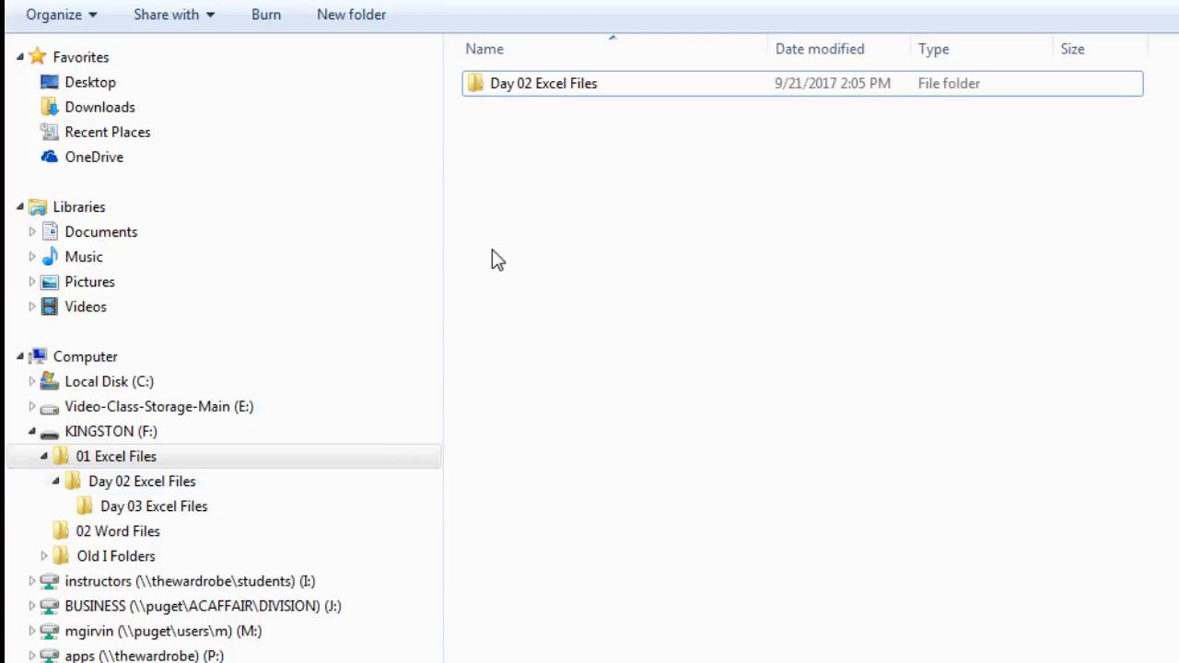
- Check the Day 02 Excel Files folder, undo the last file move, and return to the 01 Excel Files folder
click(185, 488)
key(ctrl+z)
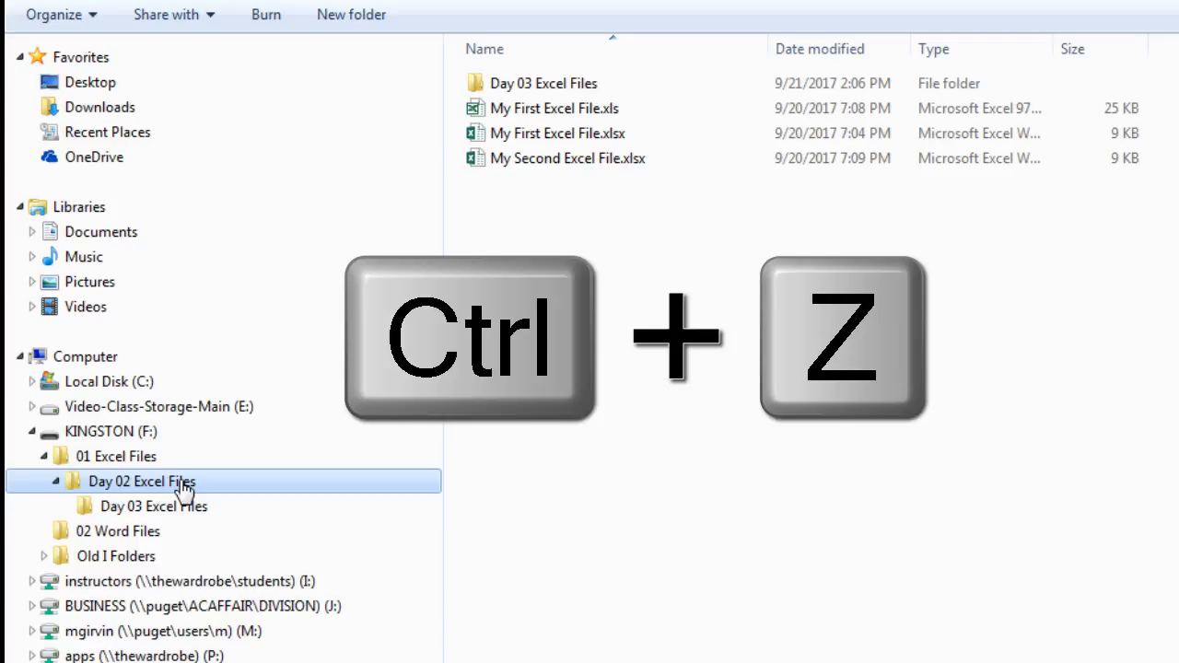
click(143, 458)
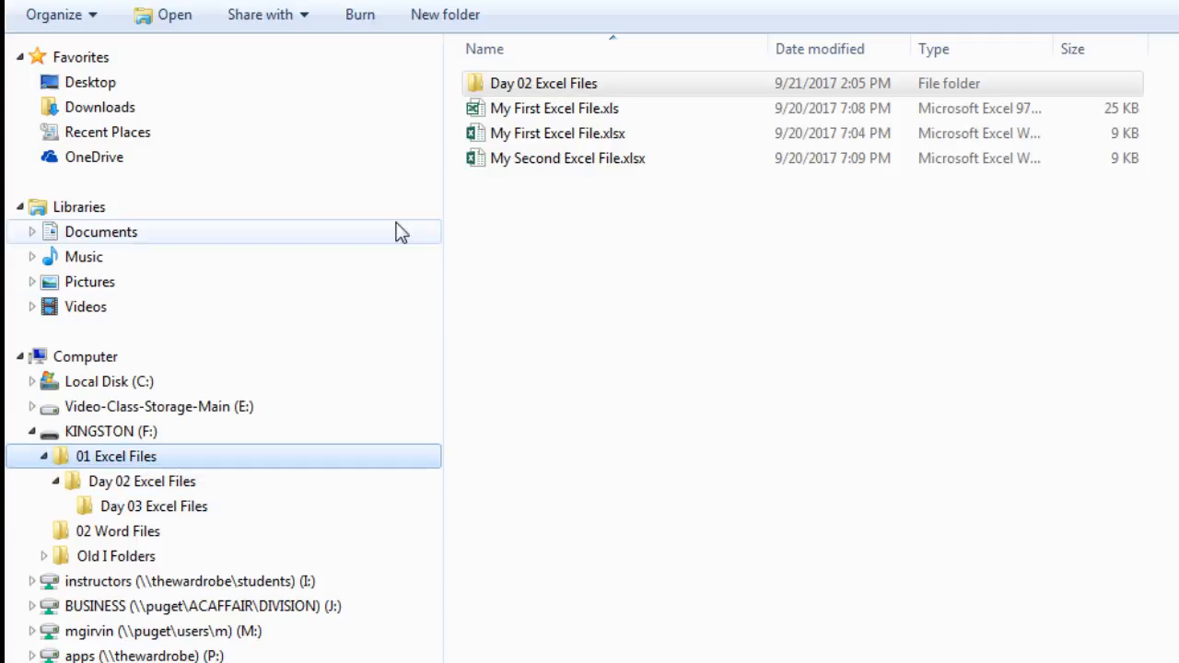
- Copy the three Excel files from 01 Excel Files to Local Disk (C:), and check both locations
click(516, 110)
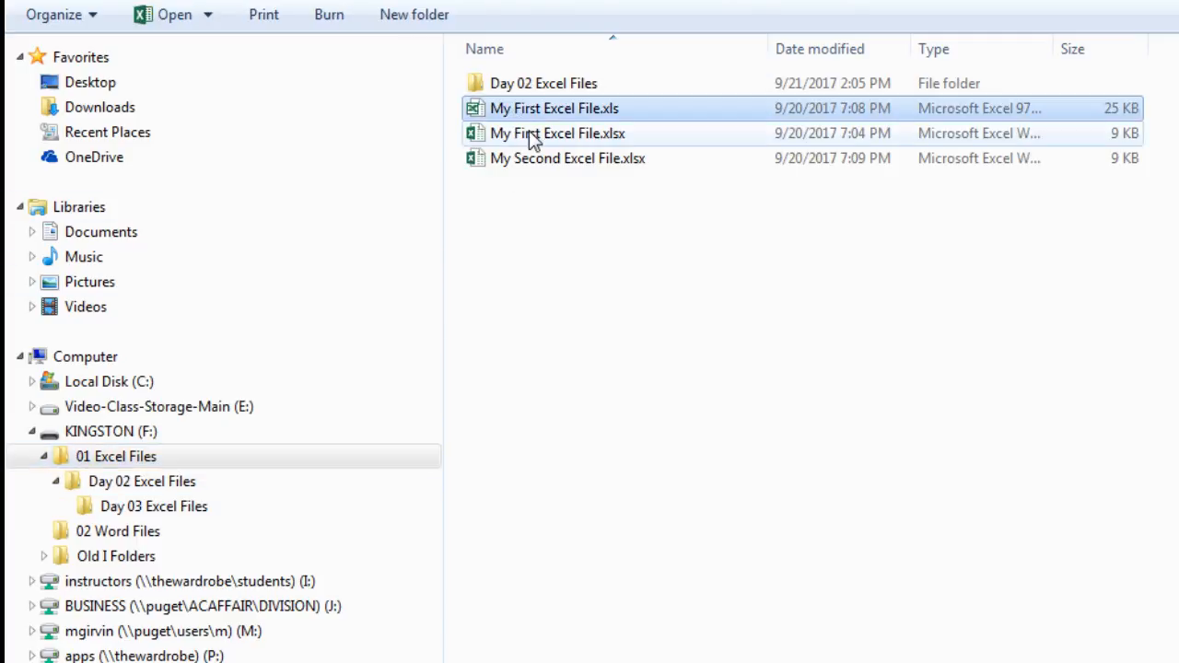
shift+click(563, 163)
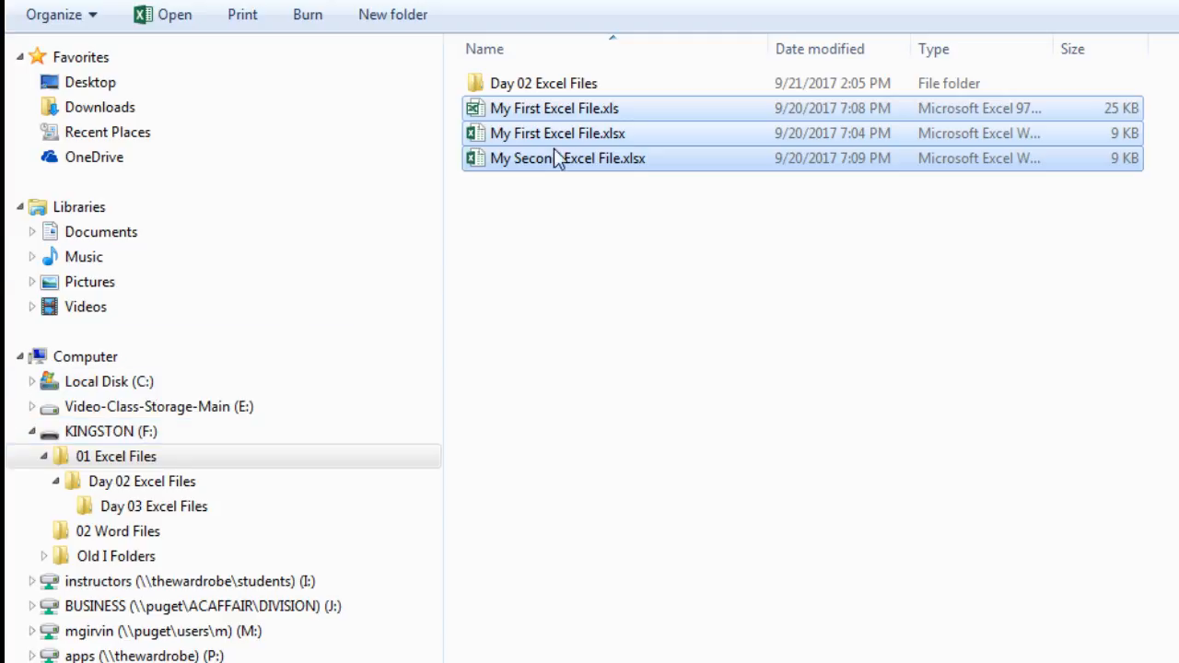
drag(558, 154, 282, 374)
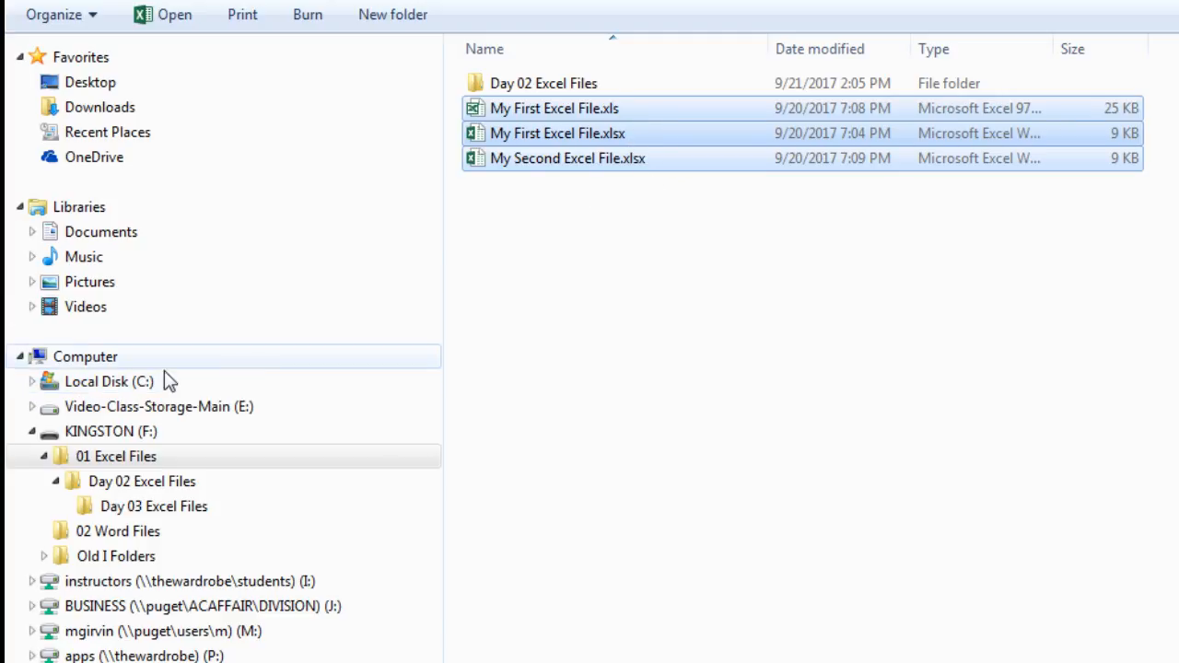
click(103, 383)
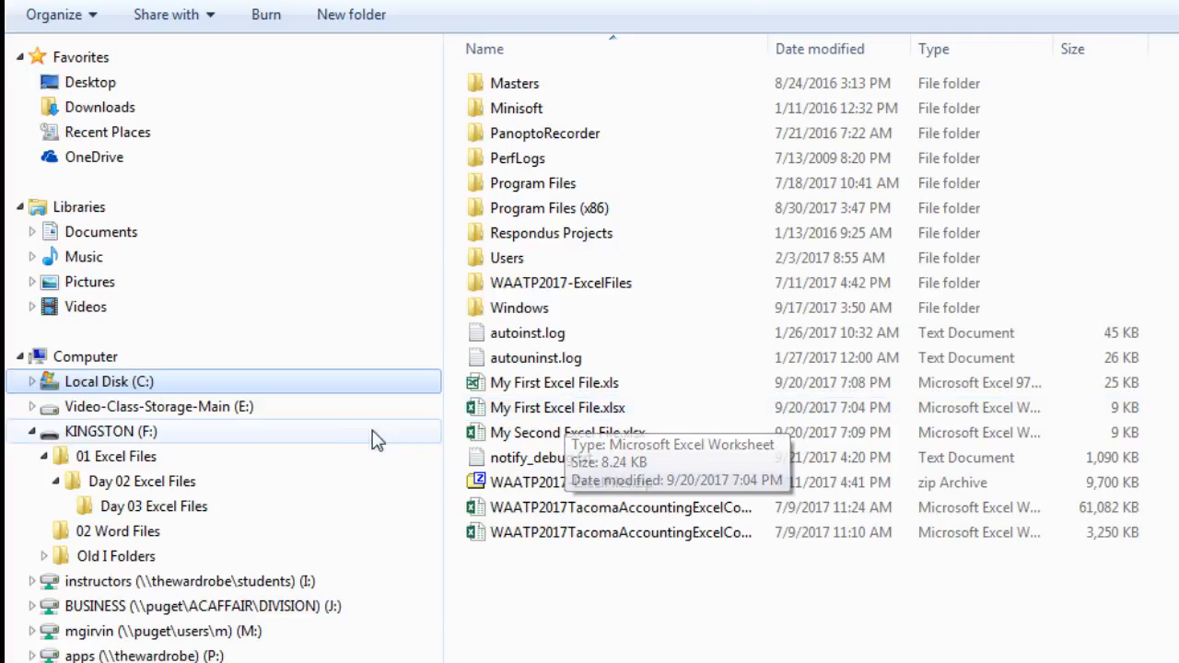
click(145, 456)
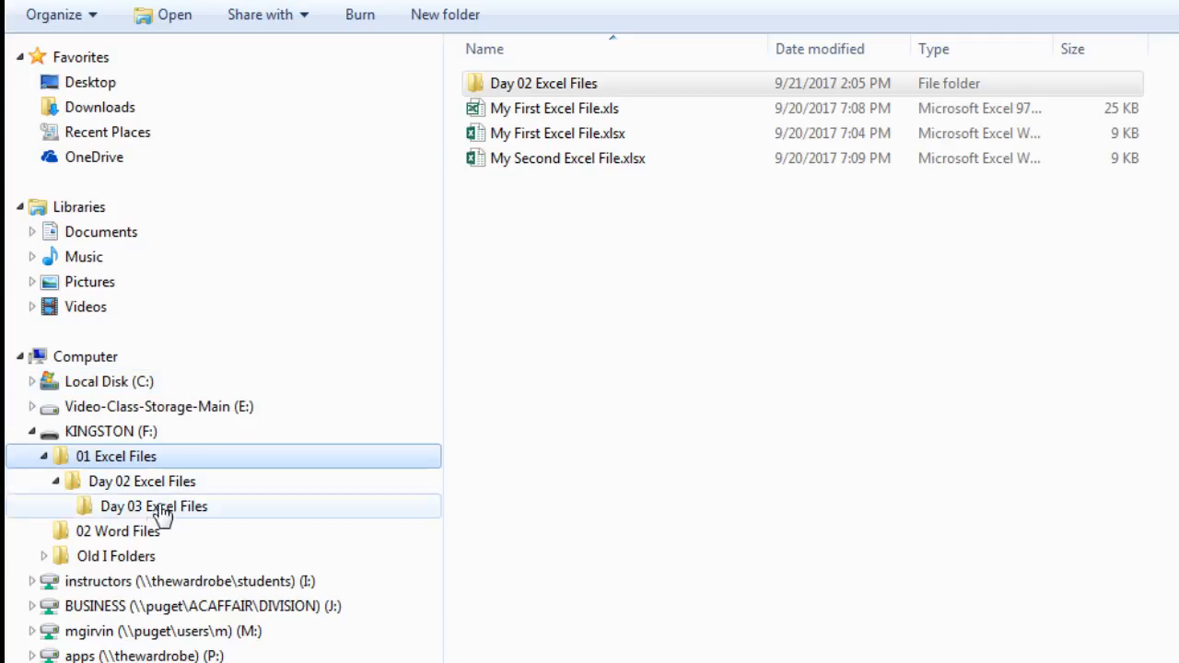
- Permanently delete My First Excel File.xls and My Second Excel File.xlsx from the Day 03 Excel Files folder
click(120, 509)
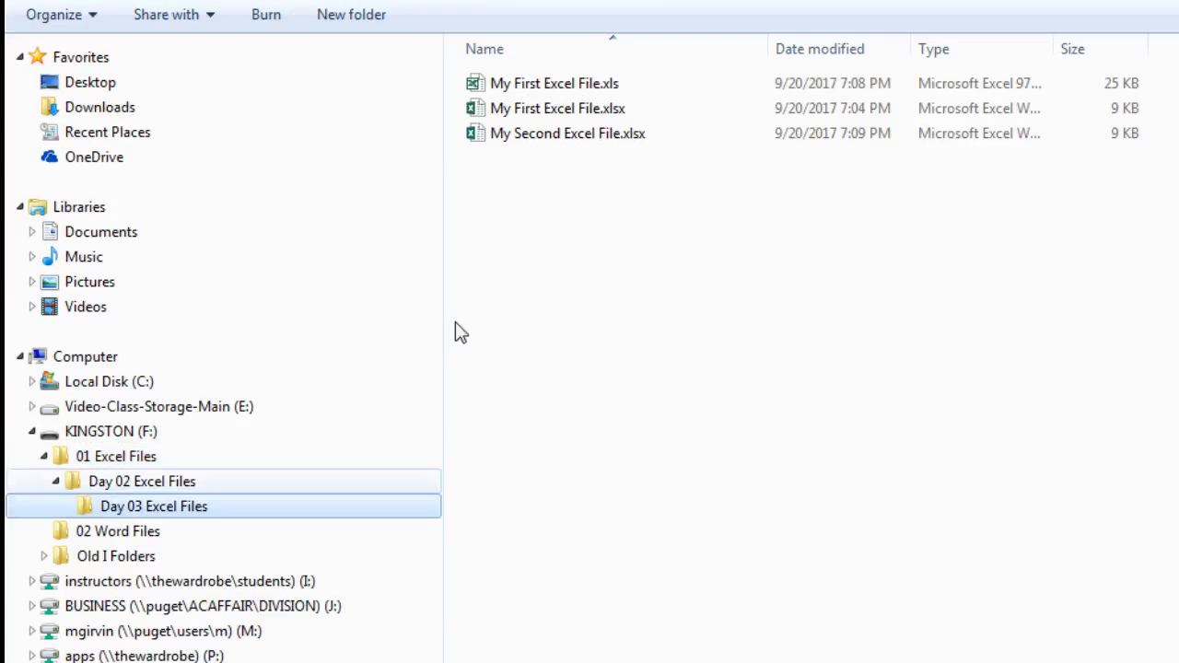
click(580, 87)
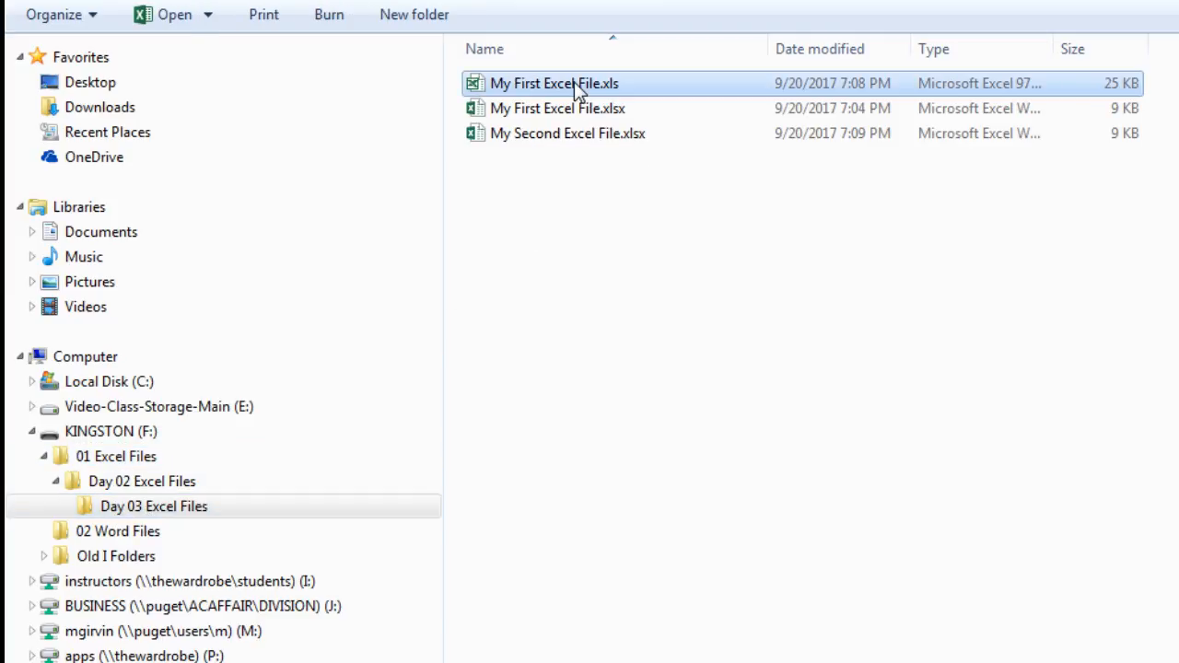
key(ctrl)
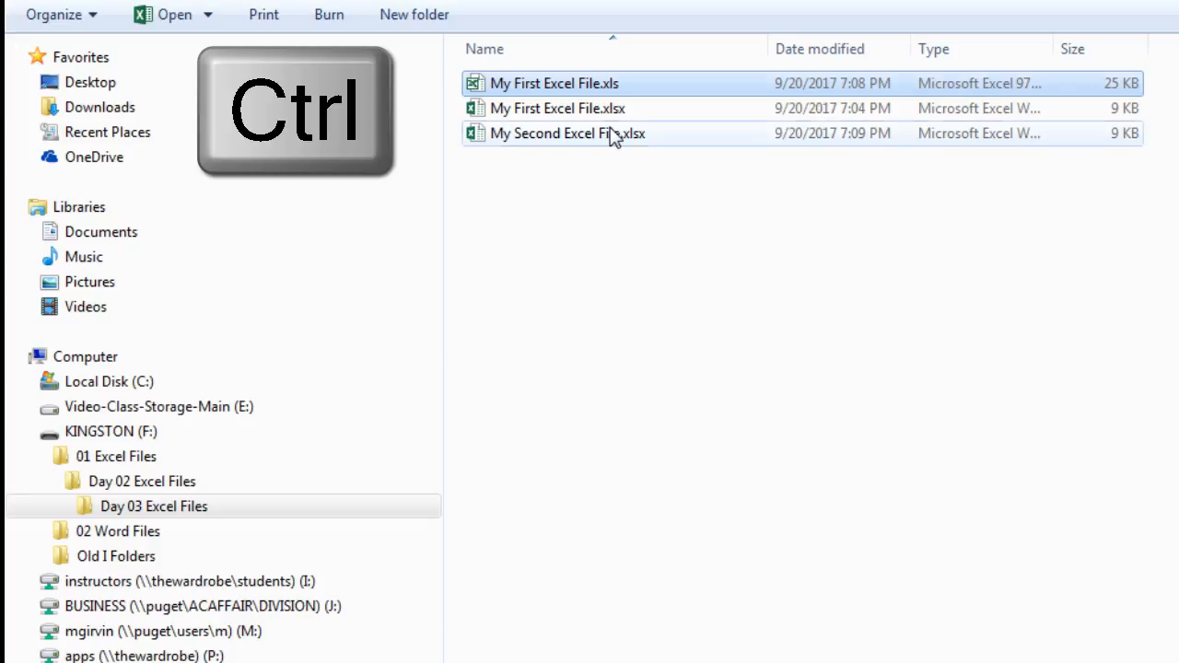
ctrl+click(614, 136)
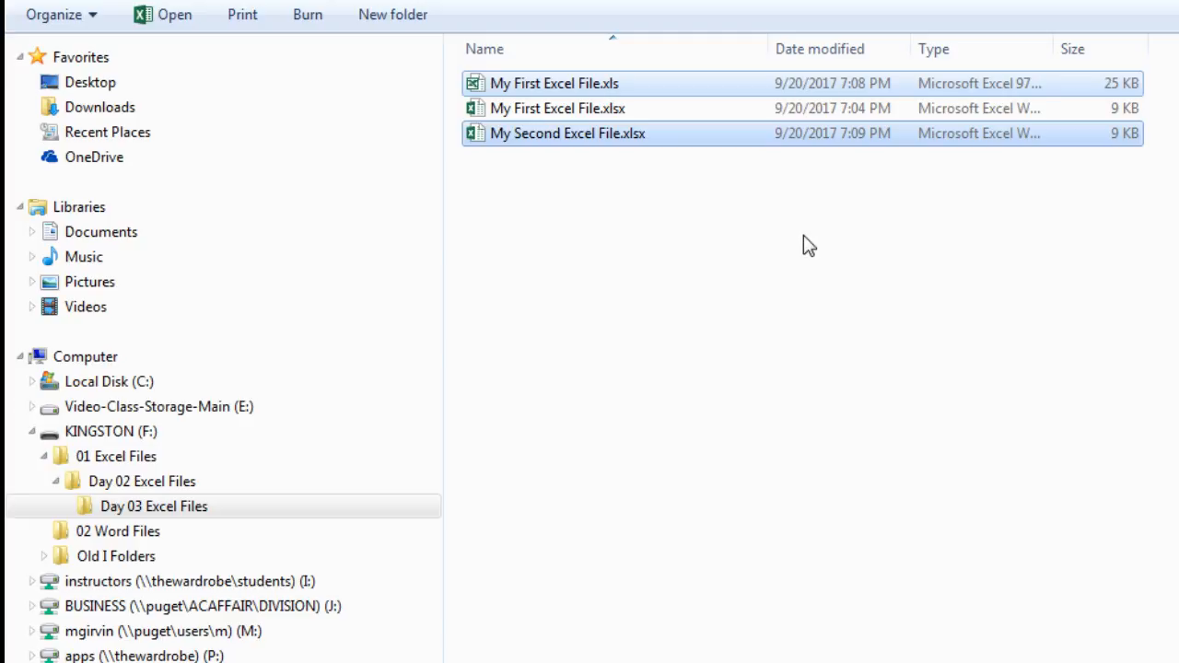
key(Delete)
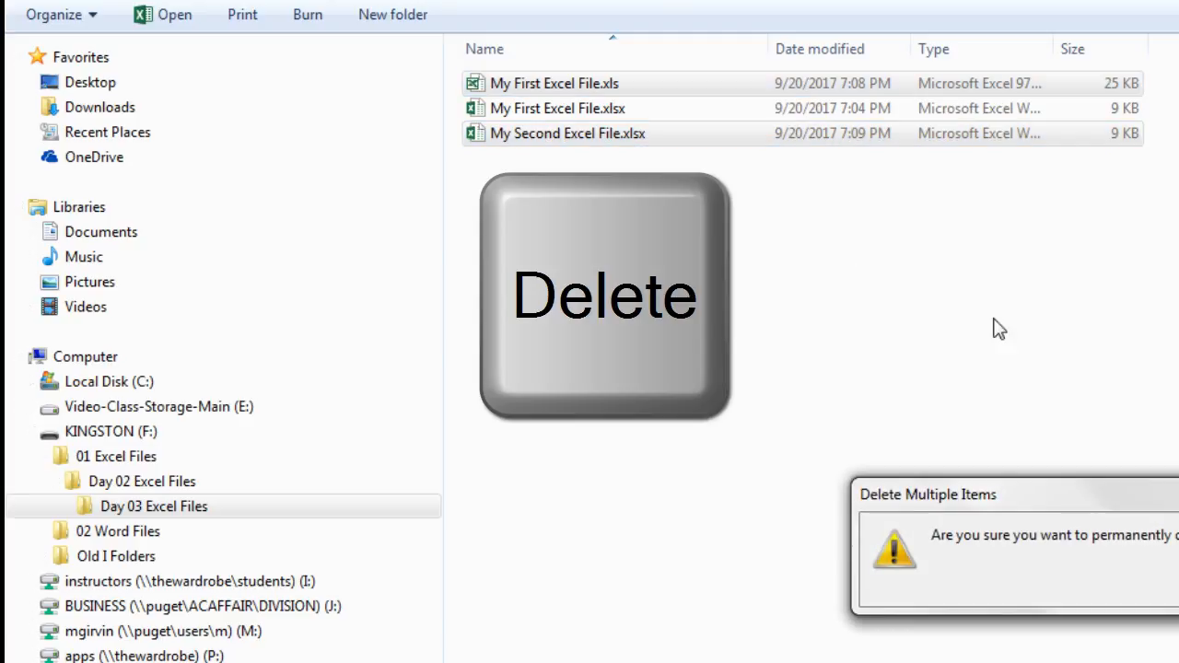
drag(1139, 500, 619, 223)
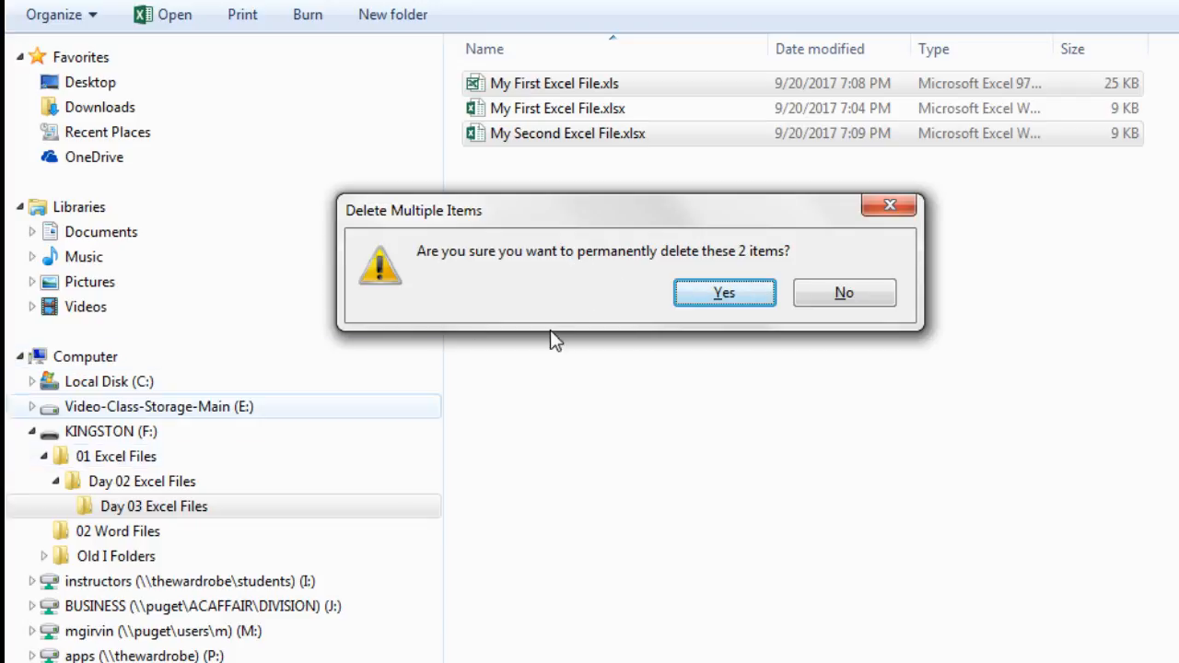
click(753, 299)
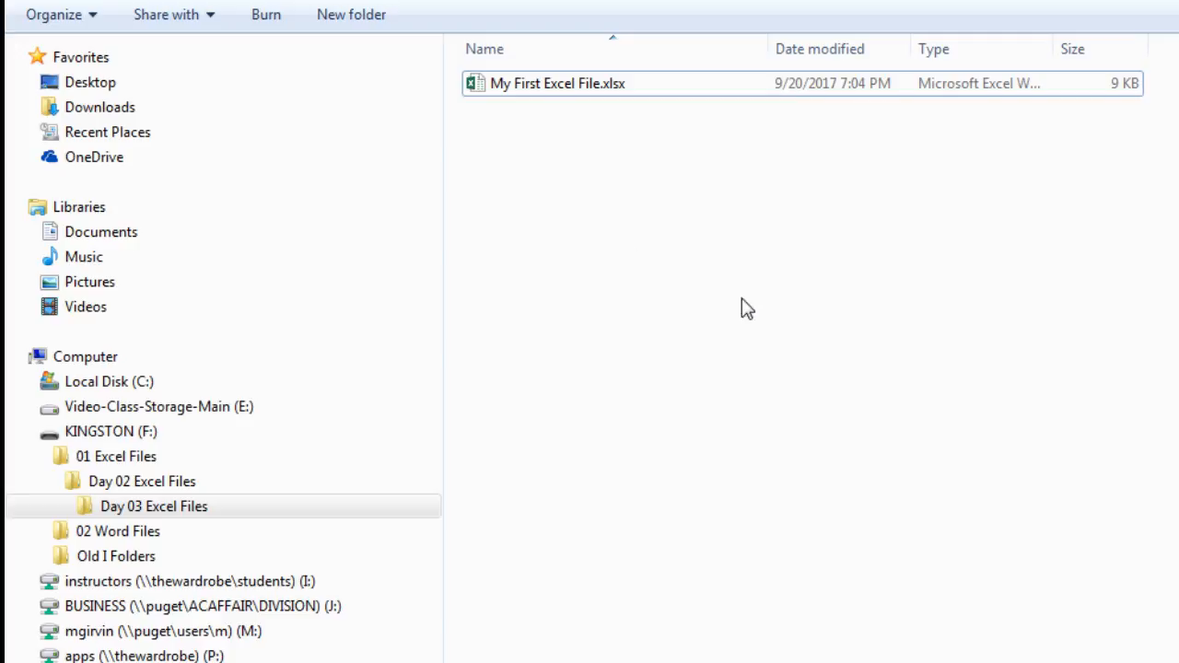
- Copy My First Excel File.xlsx from Day 03 Excel Files to the Desktop, and delete that copy to the Recycle Bin
click(527, 92)
key(ctrl+c)
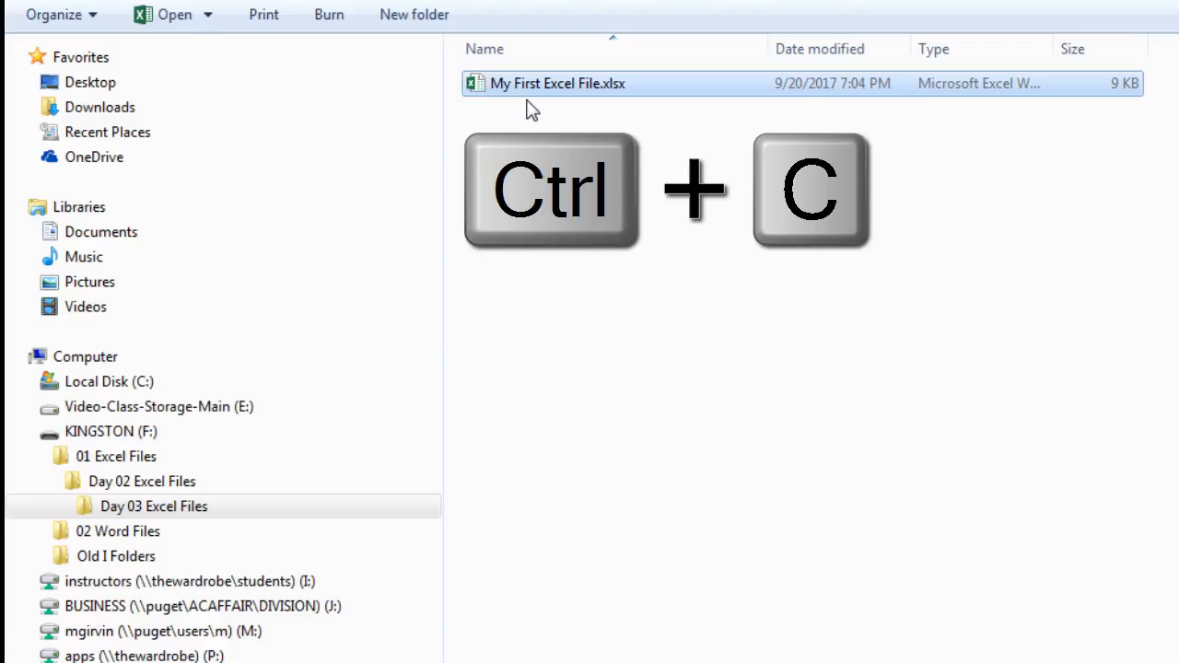
click(108, 89)
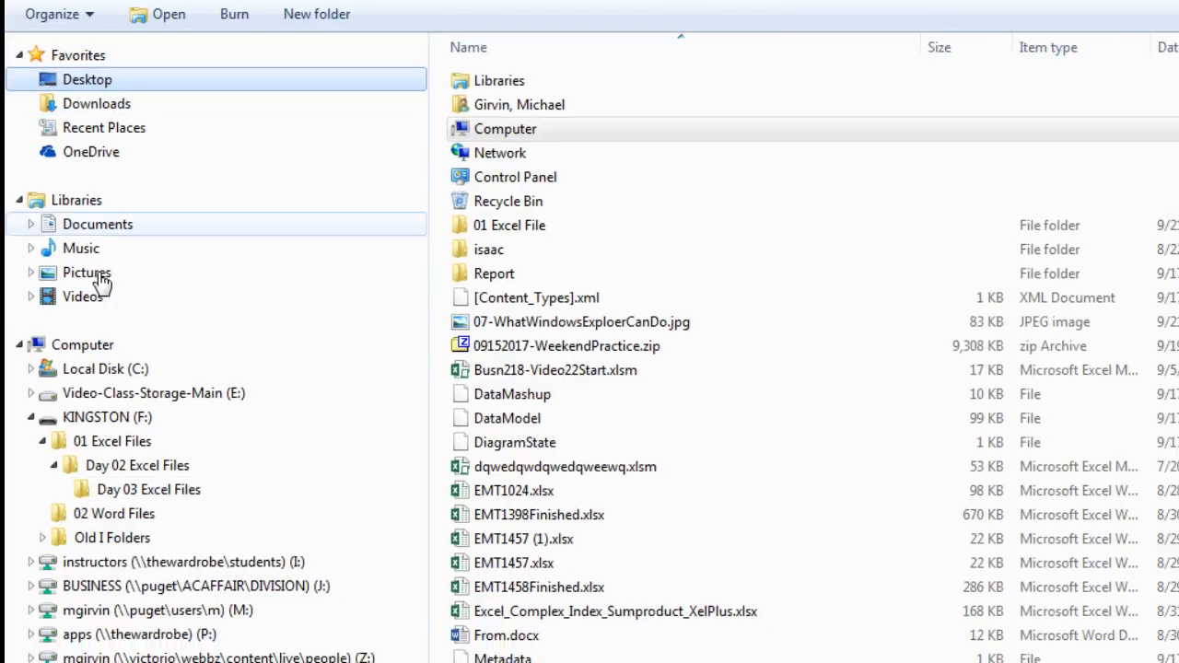
key(ctrl+v)
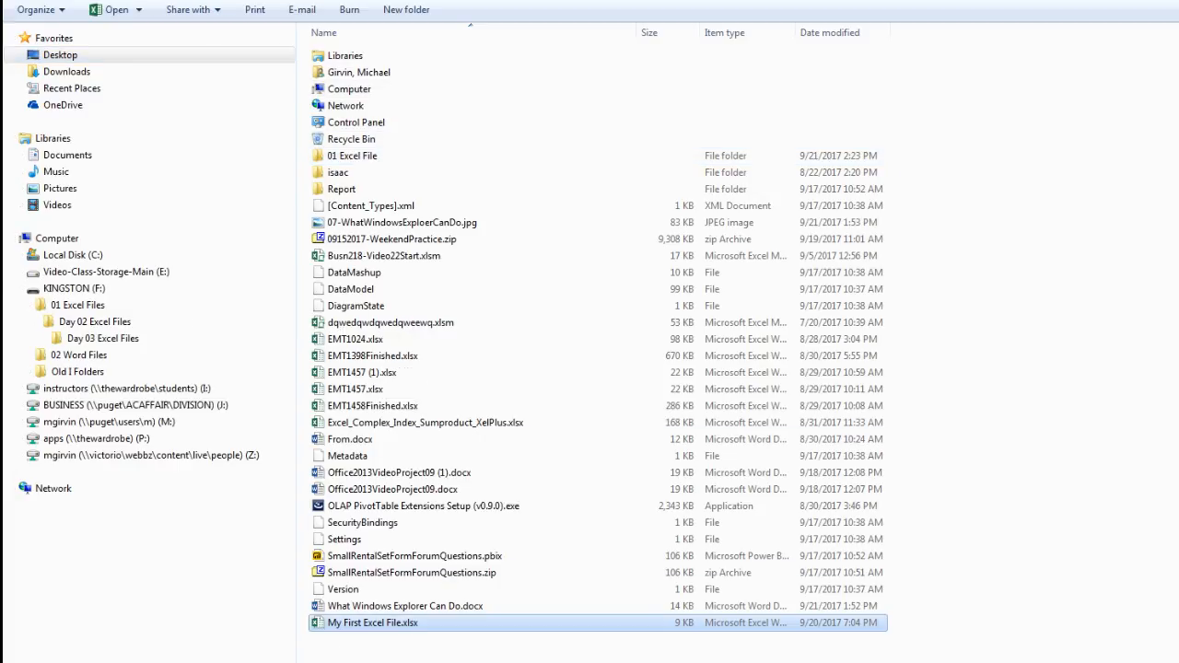
key(Delete)
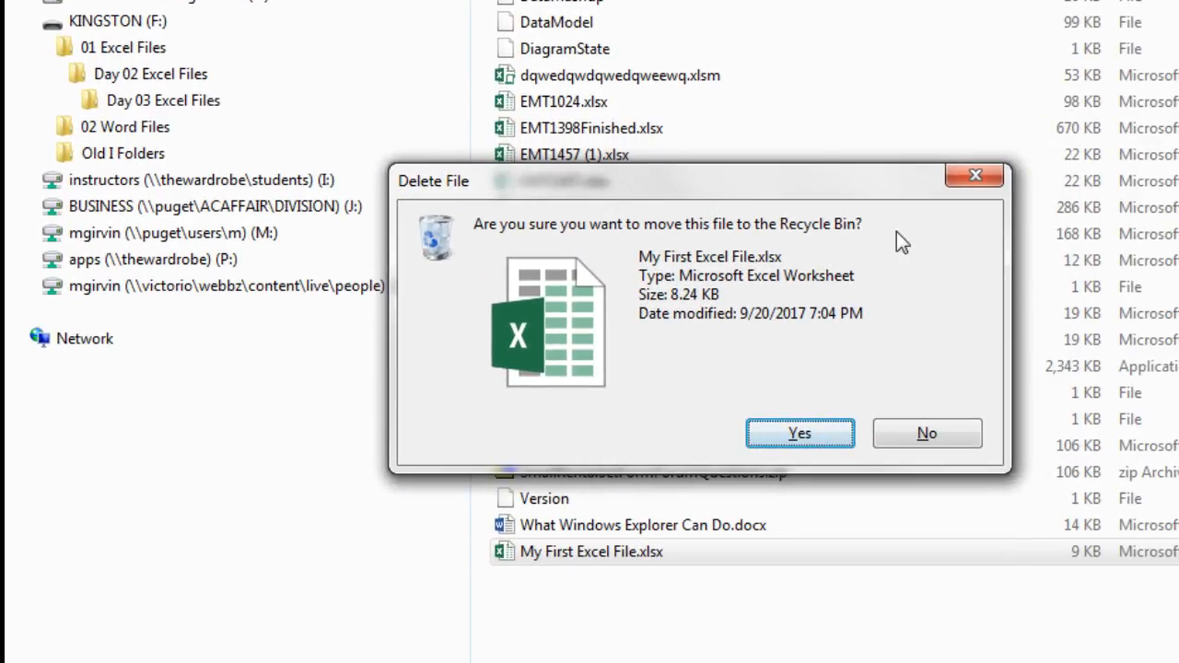
click(815, 434)
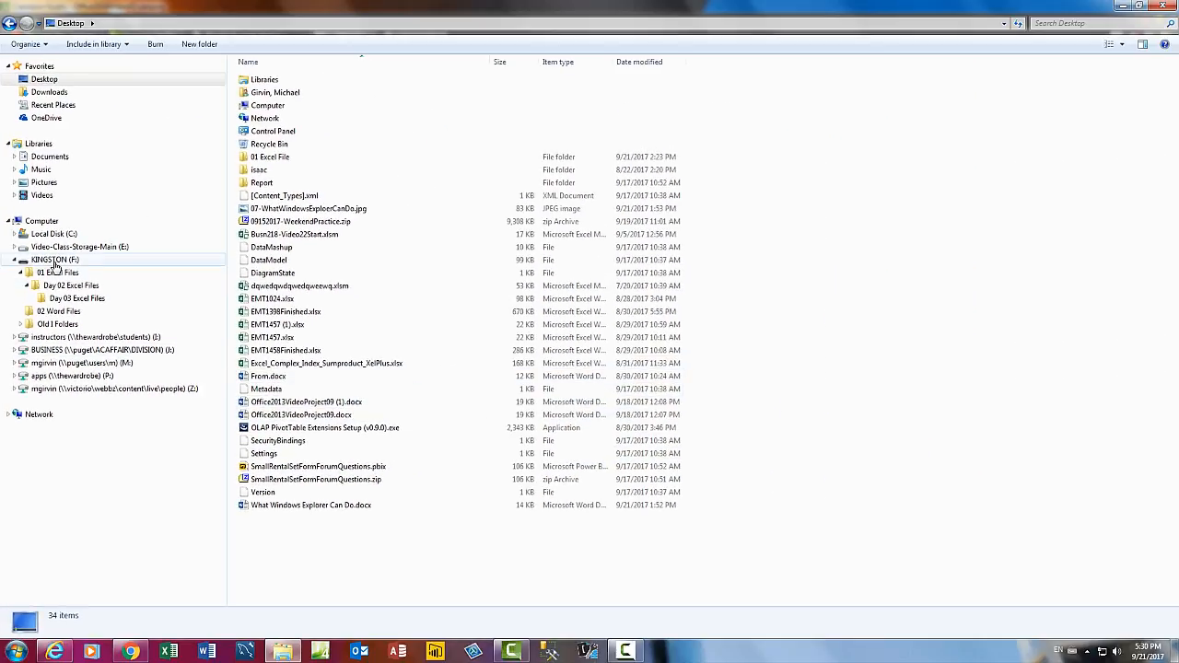
- Review the contents of KINGSTON (F:), the Desktop and Local Disk (C:), and open the Day 03 Excel Files folder
click(54, 261)
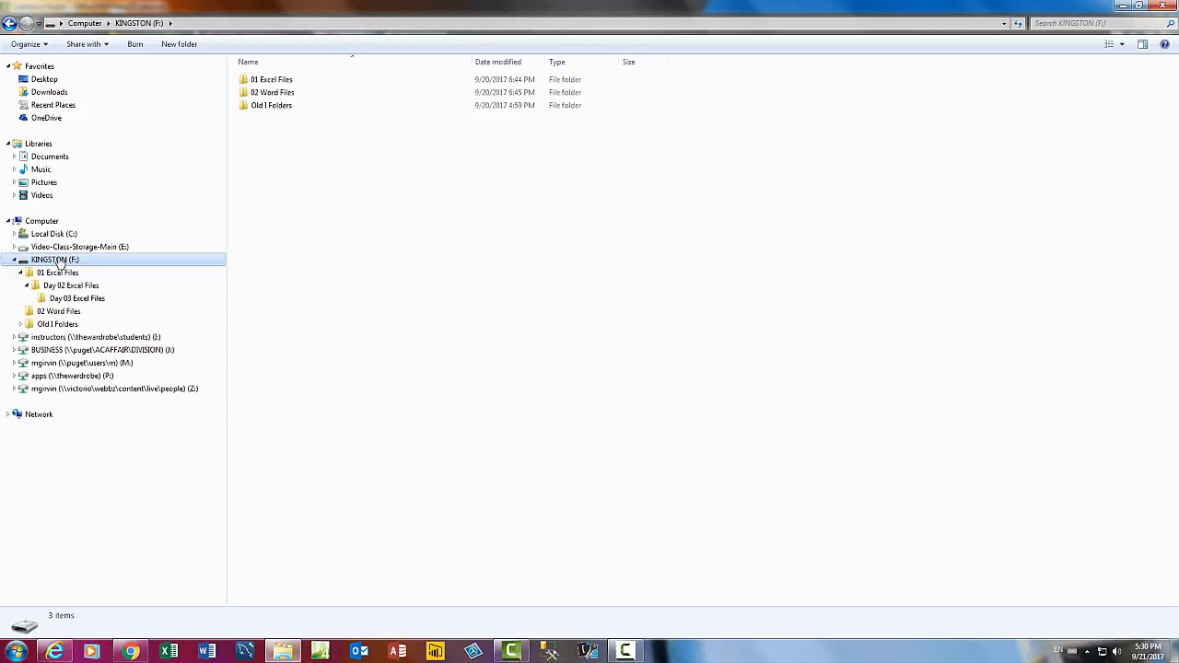
click(48, 83)
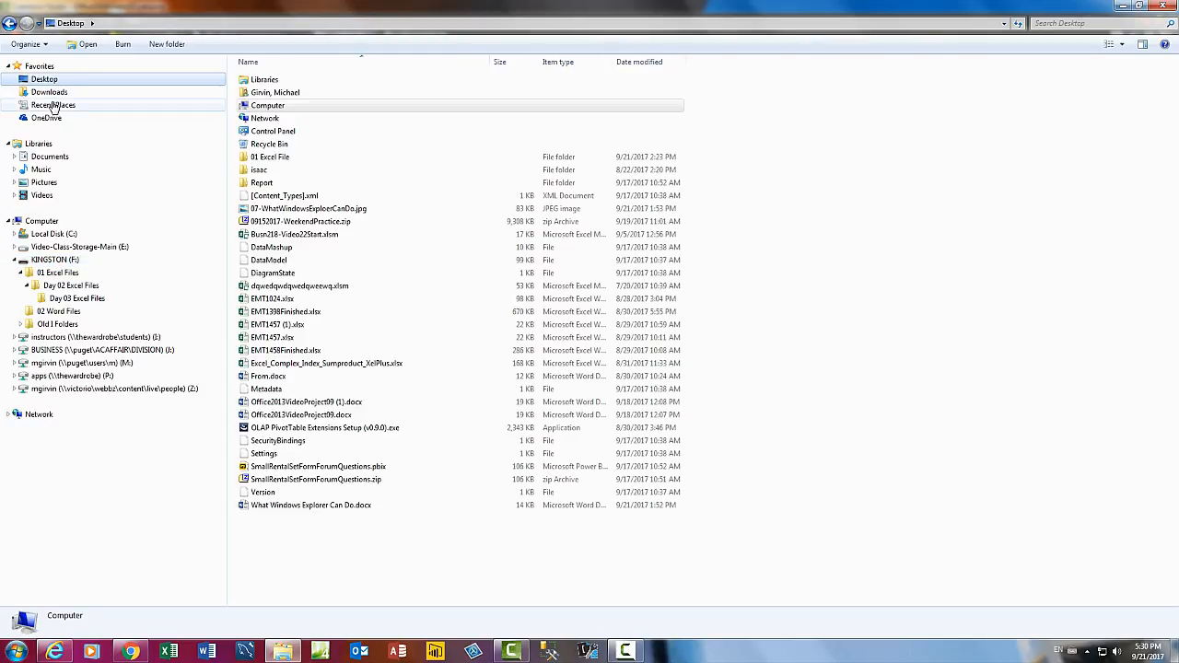
click(74, 235)
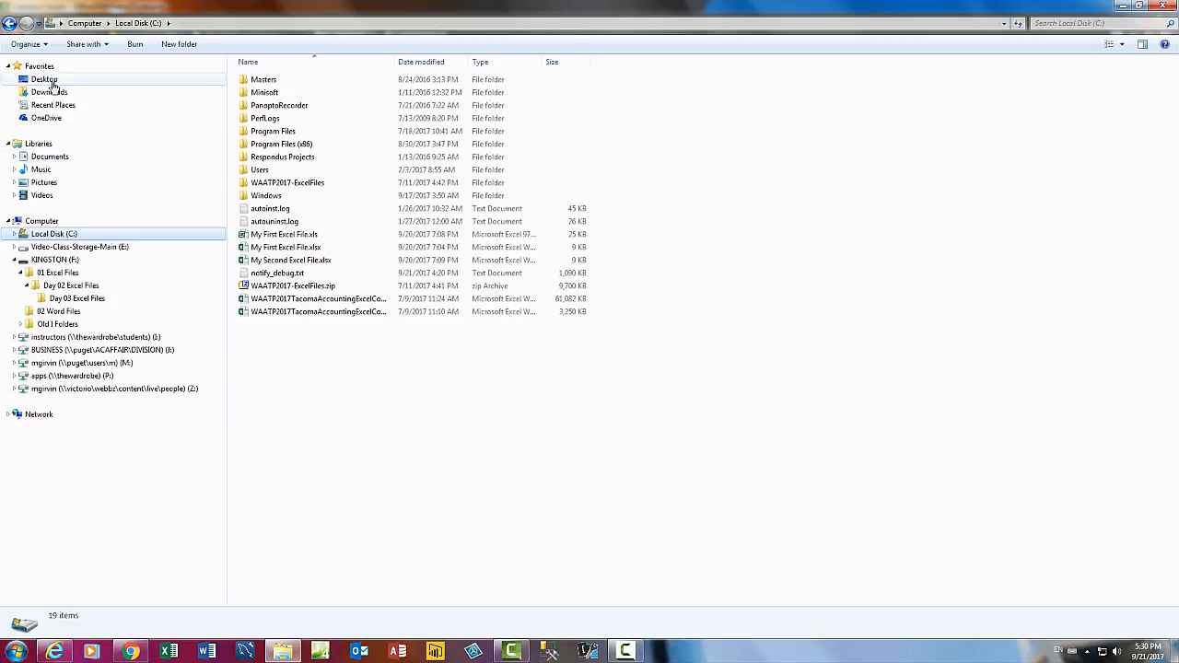
click(103, 81)
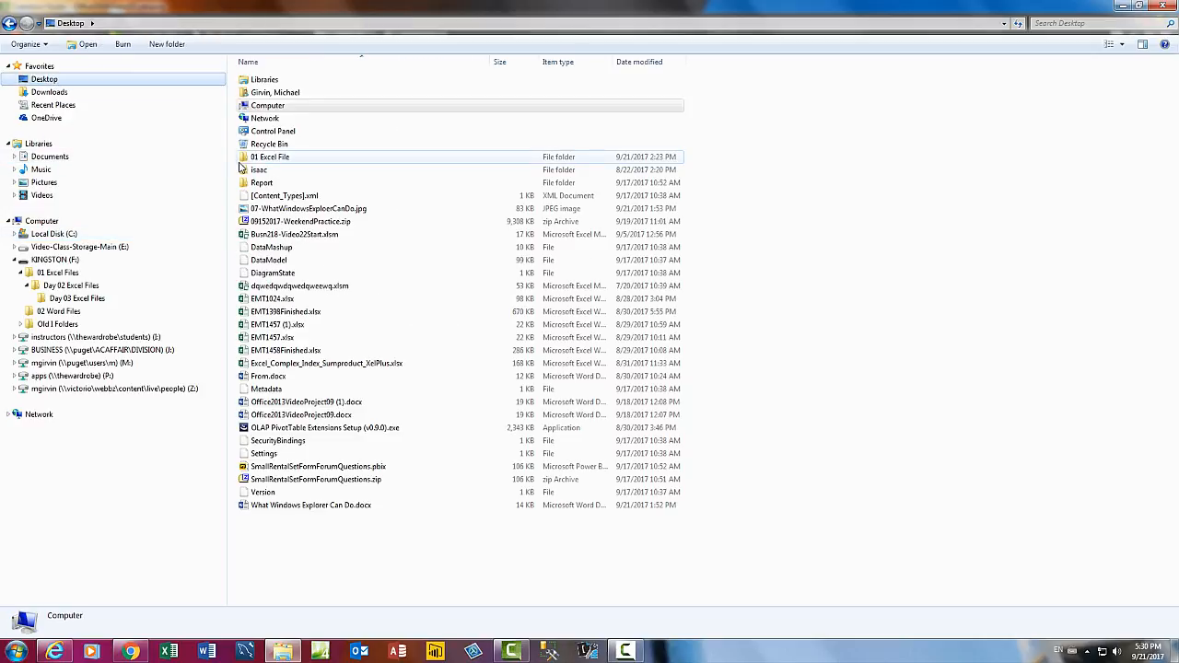
mouse_move(240, 166)
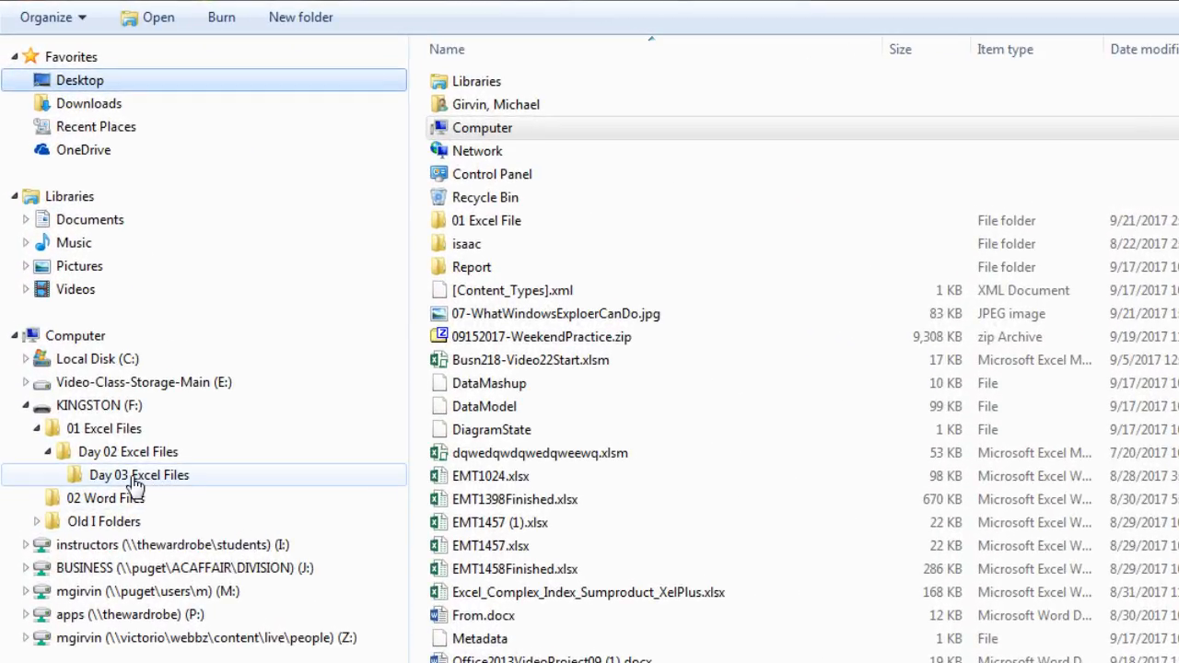
click(135, 479)
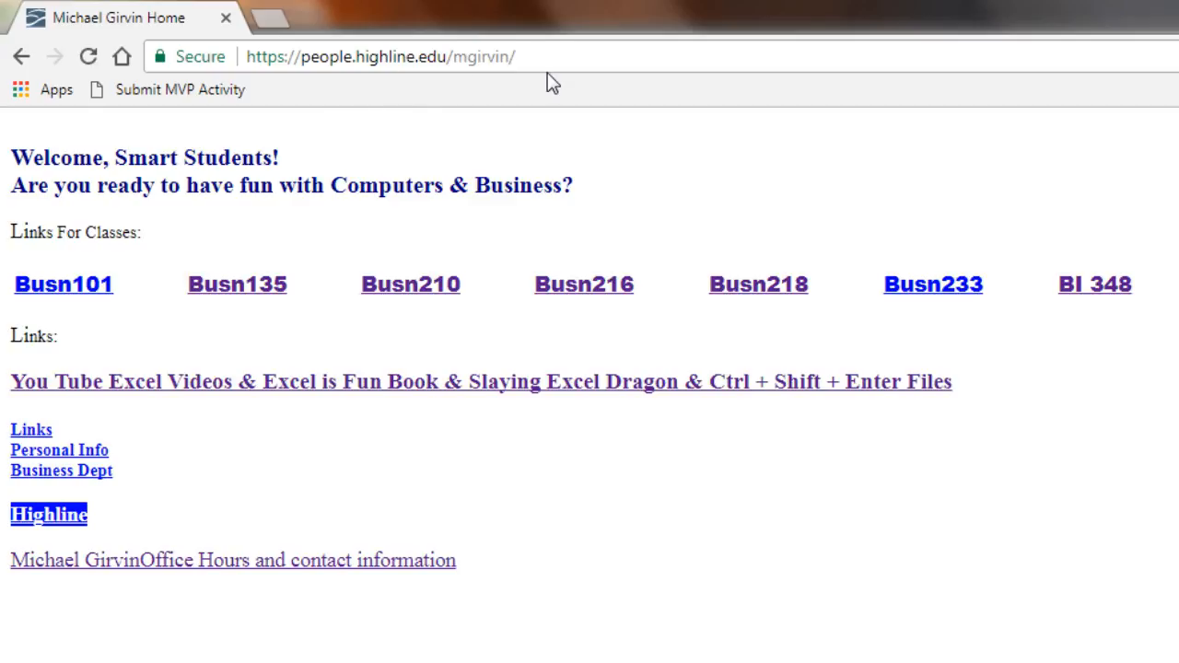
- From the Busn216 class page, open the Windows Explorer class content and preview the Video/Class Project 02 handout PDF
click(613, 286)
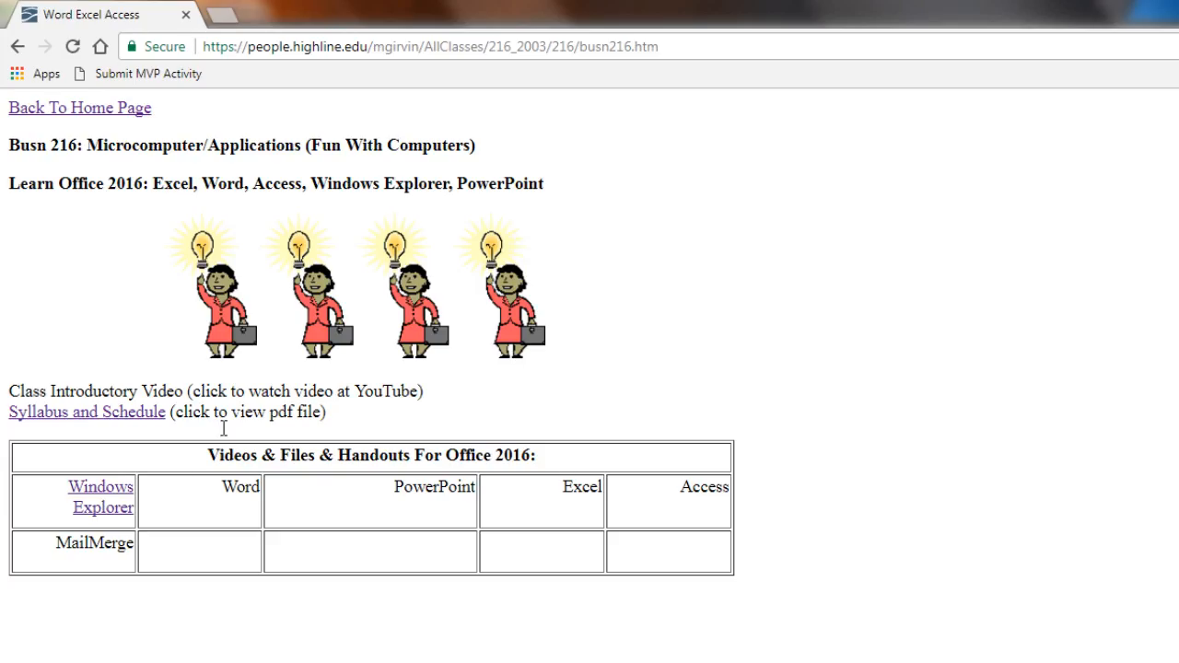
click(110, 518)
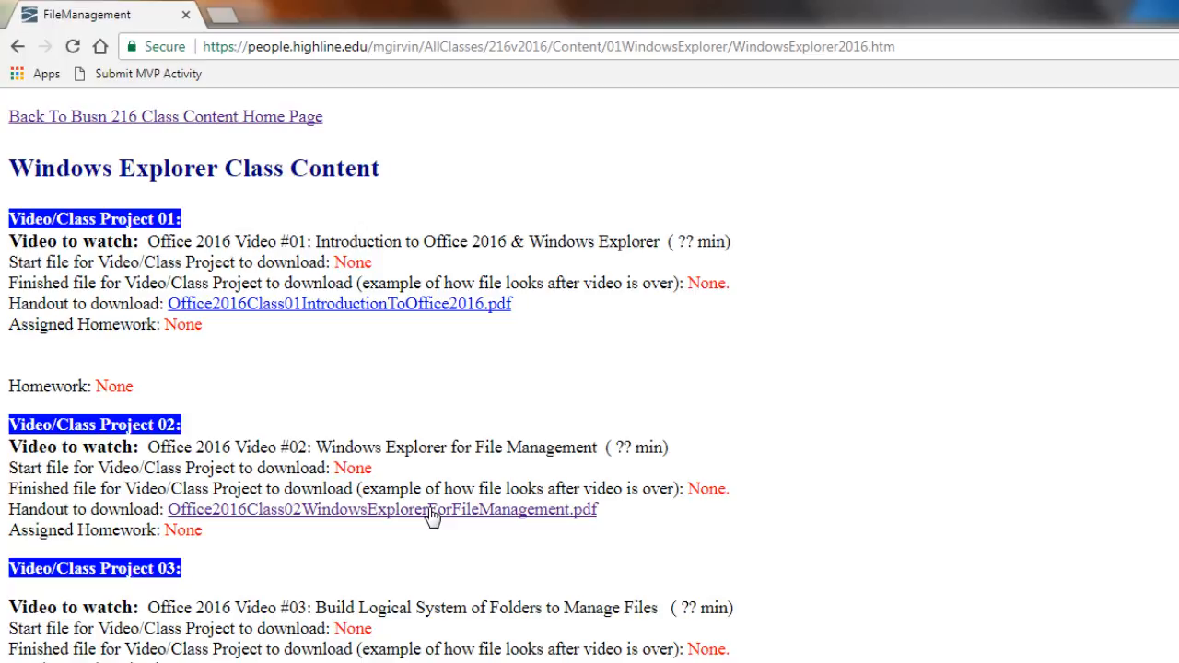
click(549, 519)
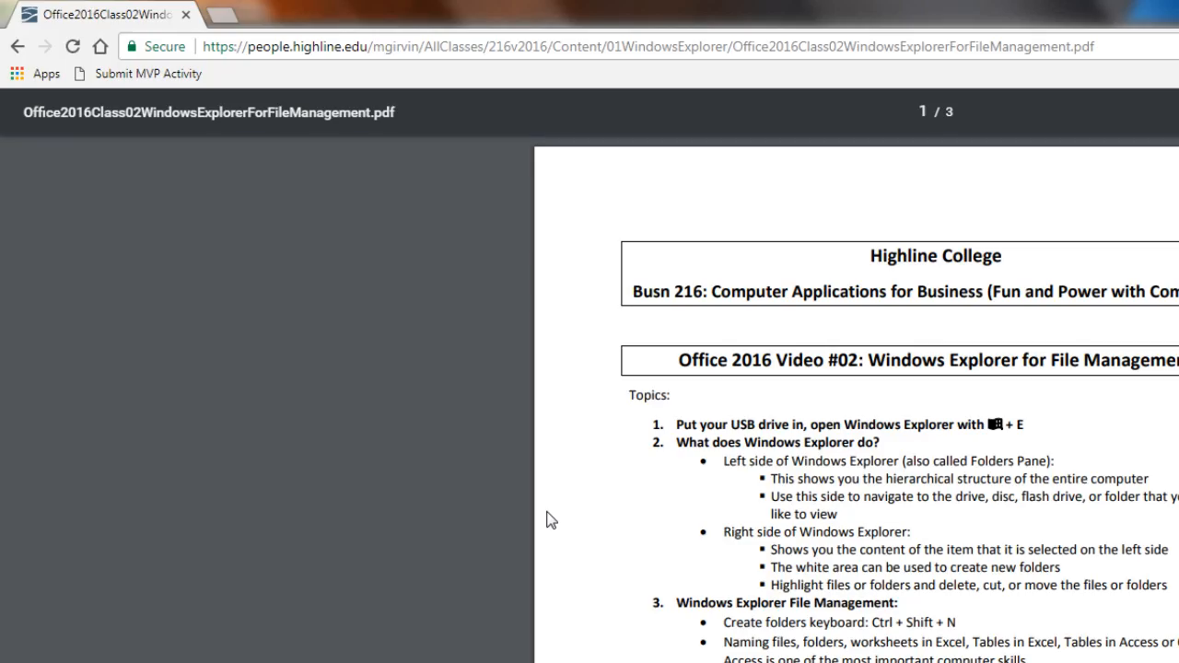
click(16, 47)
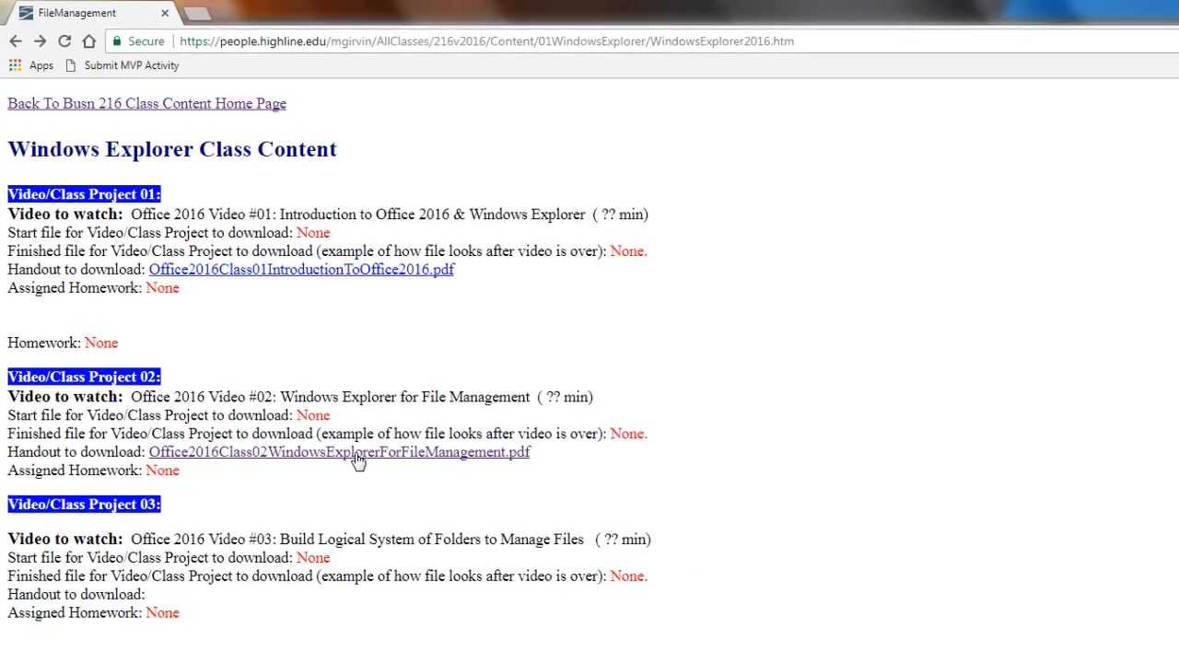
- Save the linked Office2016Class02WindowsExplorerForFileManagement.pdf handout under its original name in the Day 03 Excel Files folder on KINGSTON (F:)
right_click(323, 417)
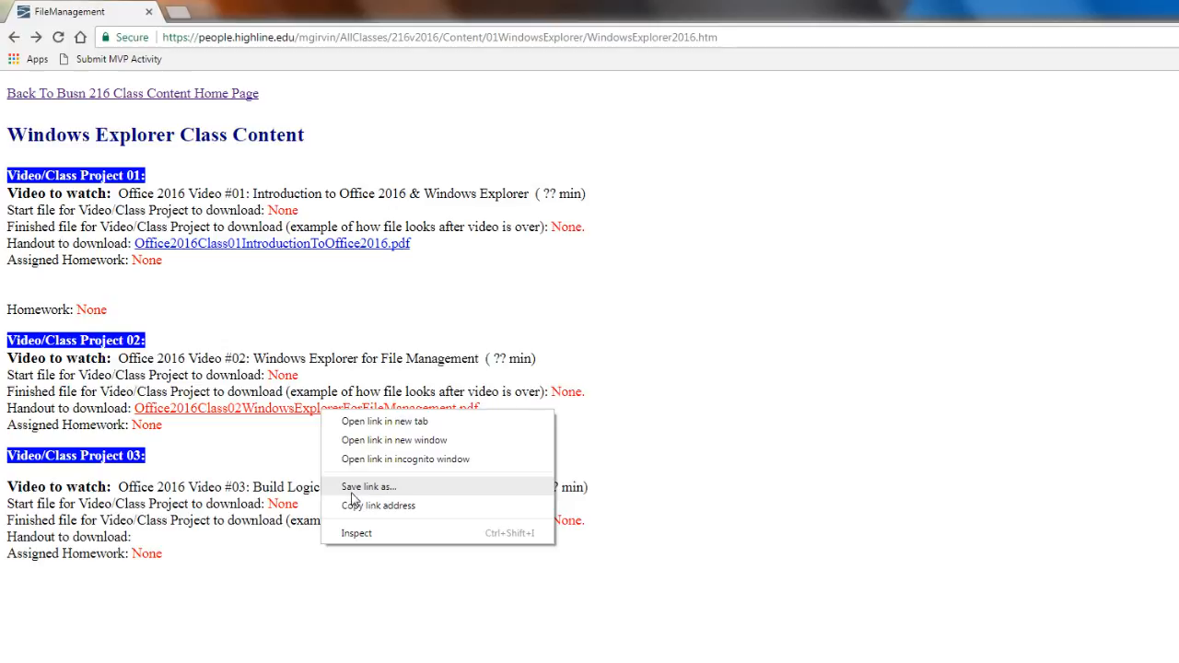
click(377, 493)
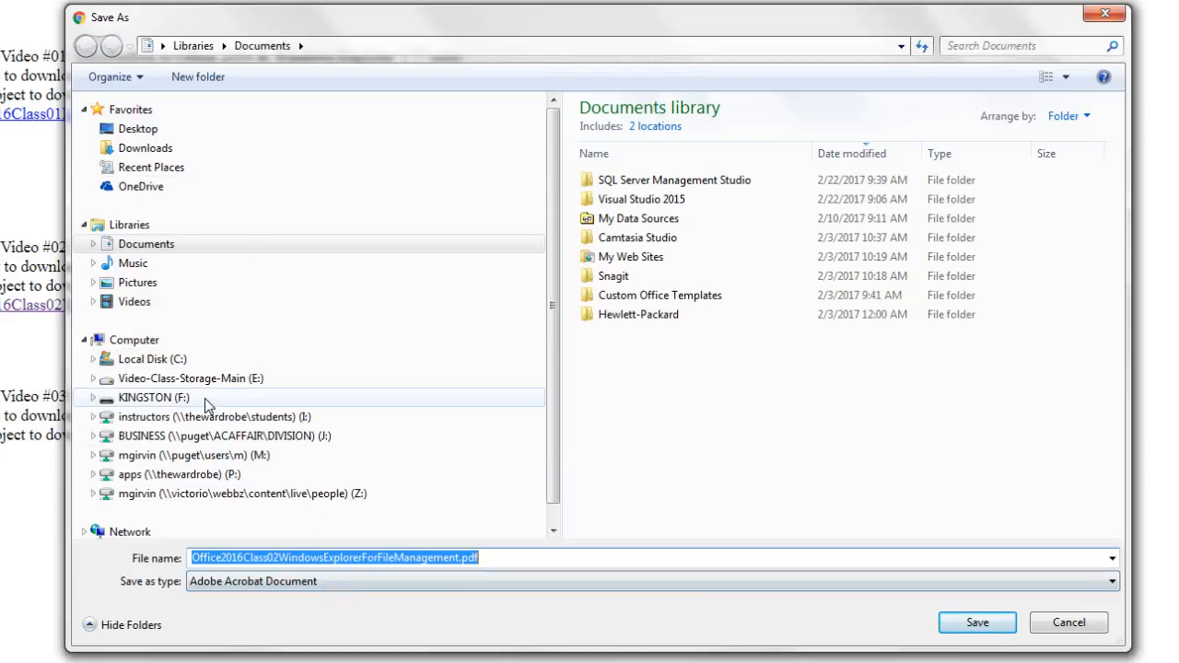
click(94, 398)
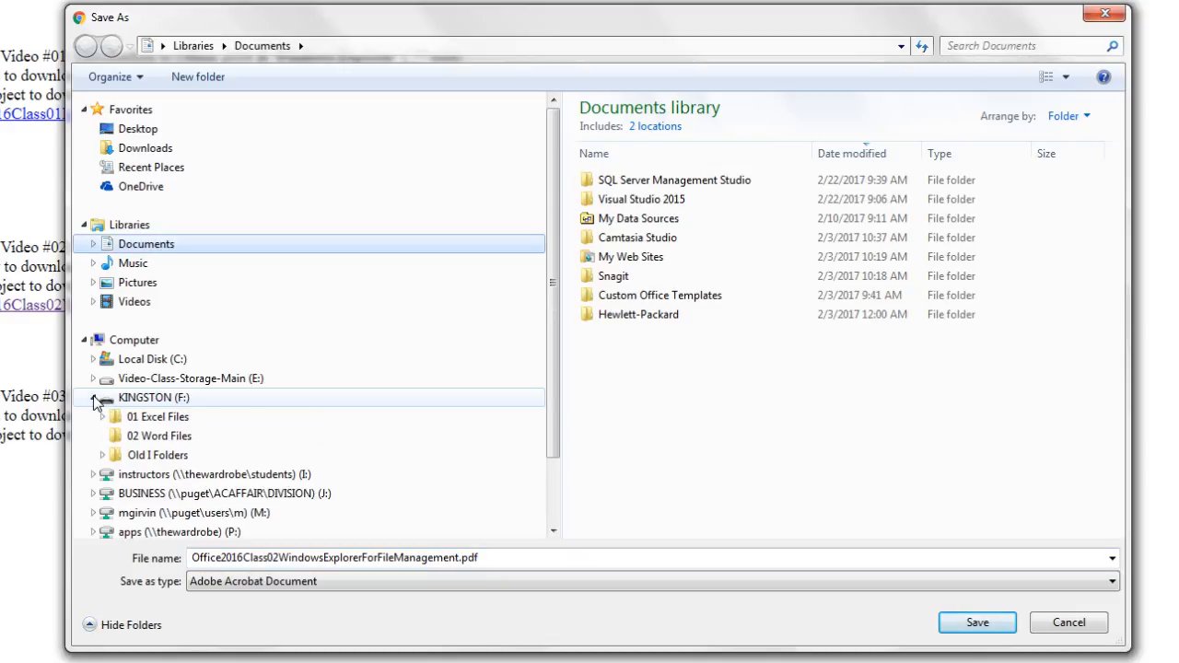
click(102, 417)
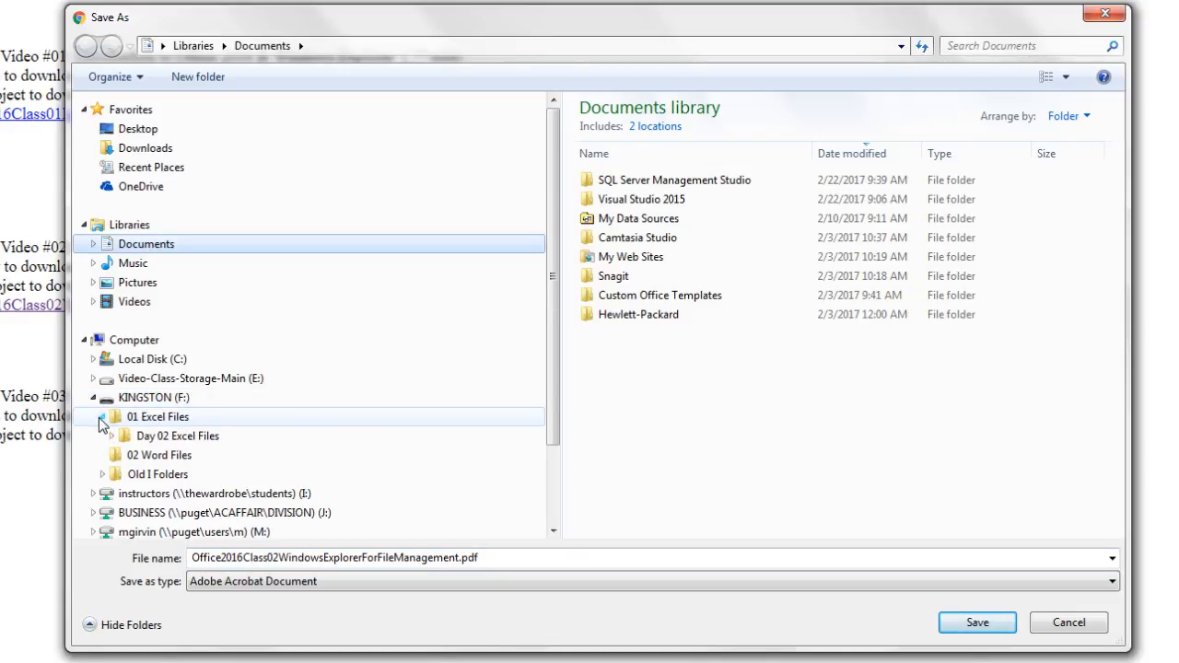
click(111, 436)
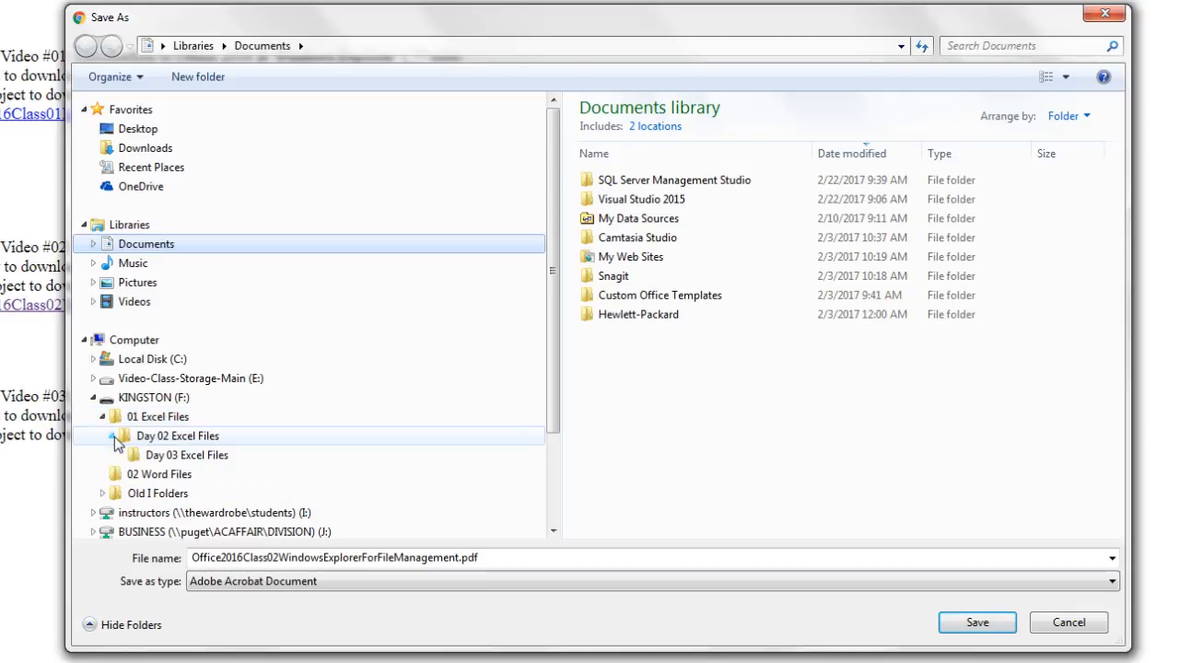
click(179, 458)
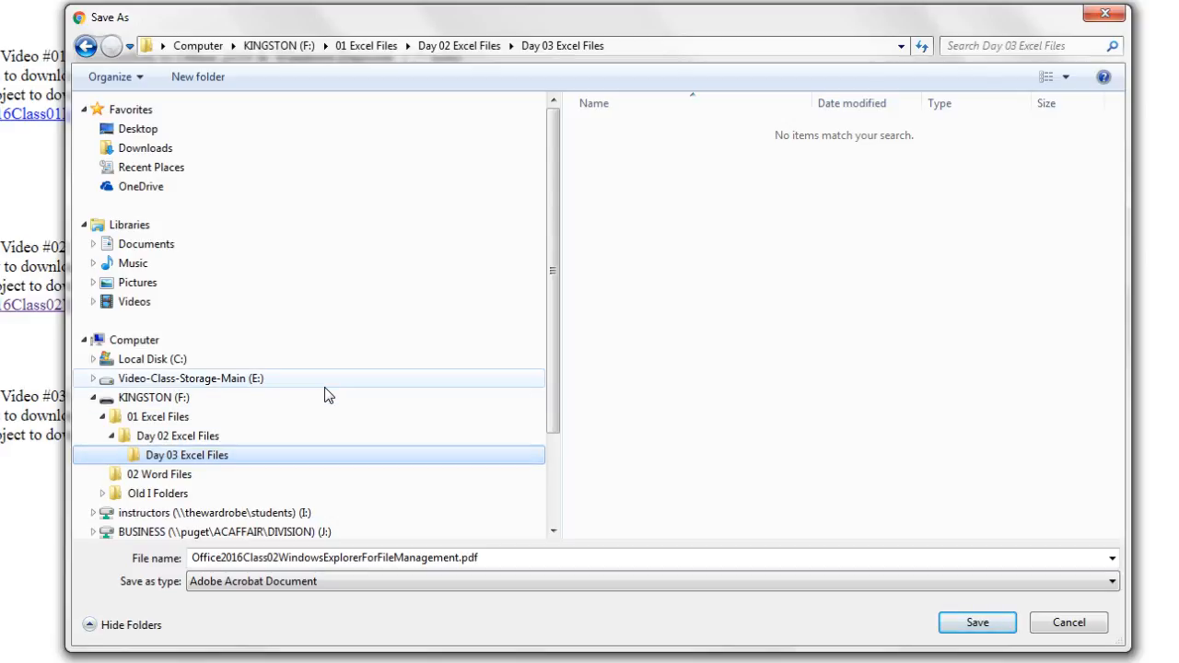
double_click(256, 557)
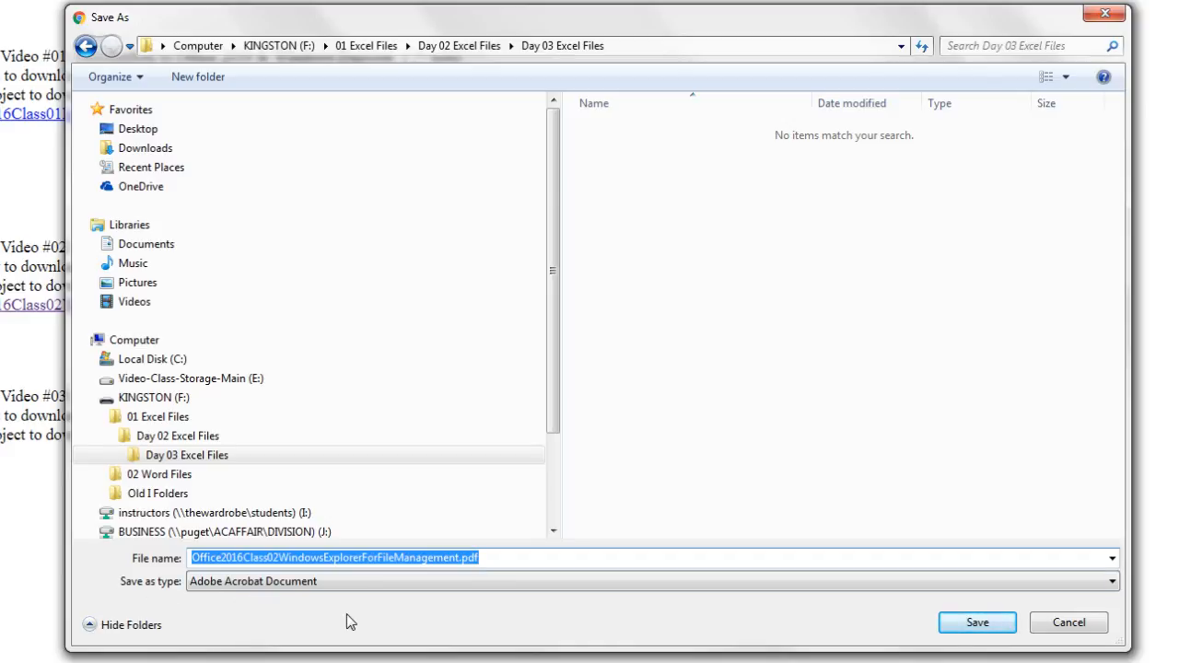
click(948, 623)
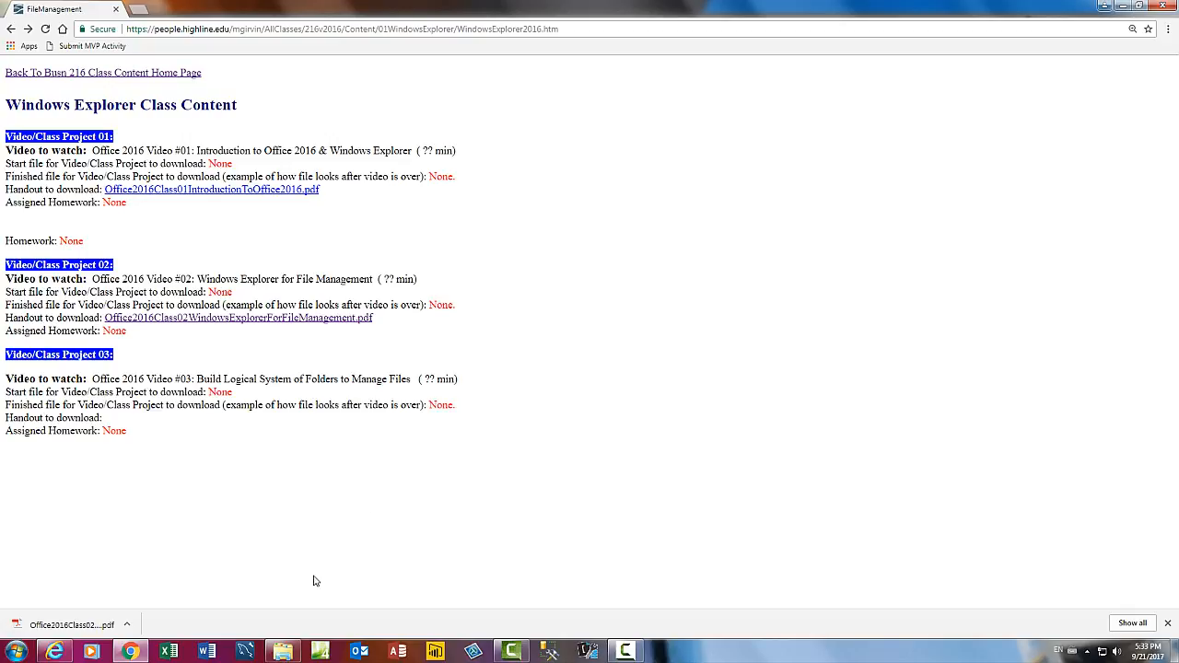
- Switch to Windows Explorer, widen the Name column to fit the full file names, and select the downloaded PDF
click(283, 651)
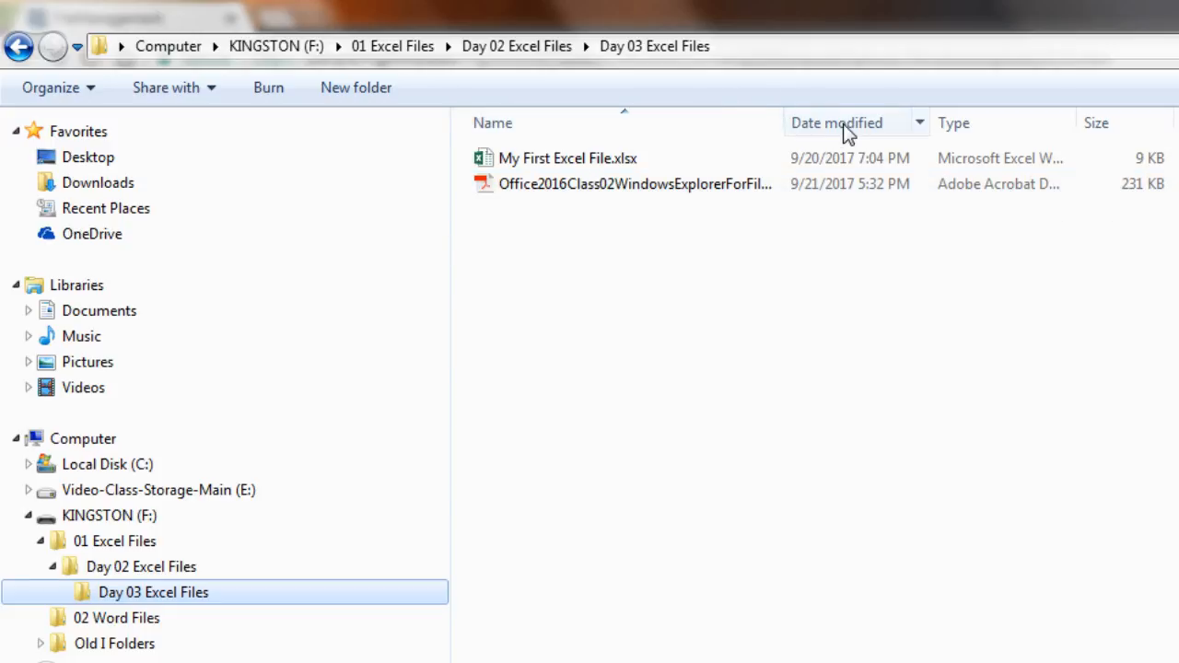
double_click(788, 115)
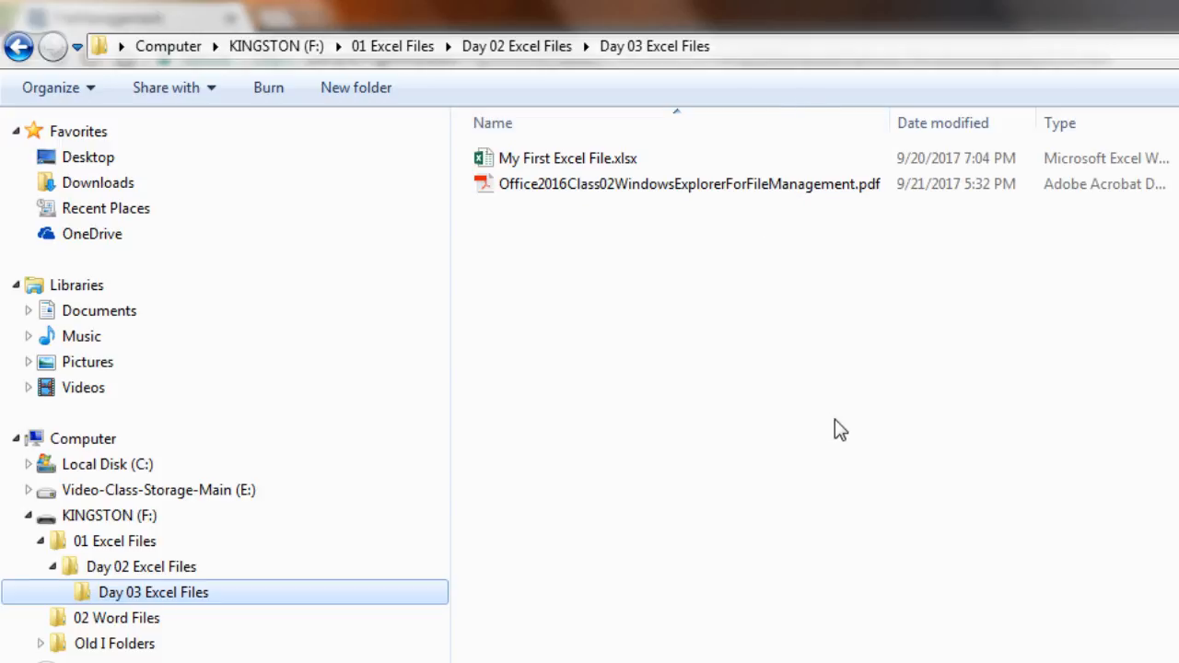
click(737, 192)
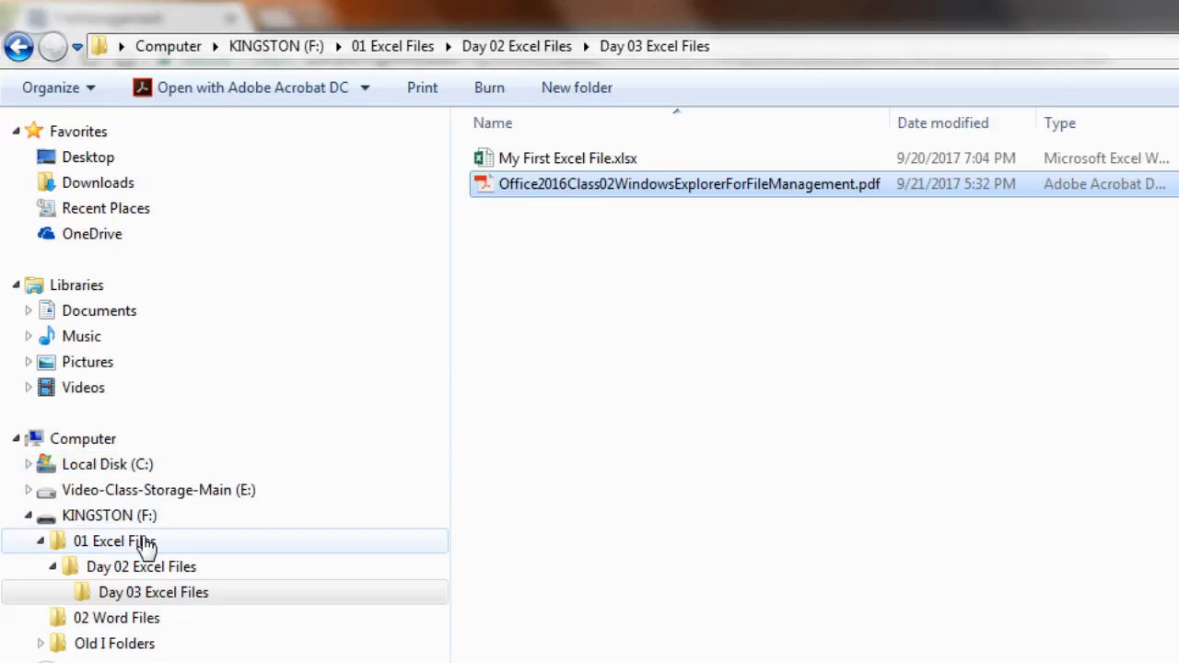
- Copy the 01 Excel Files folder from KINGSTON (F:) to the Desktop, and check the copy down through its nested subfolders
click(41, 542)
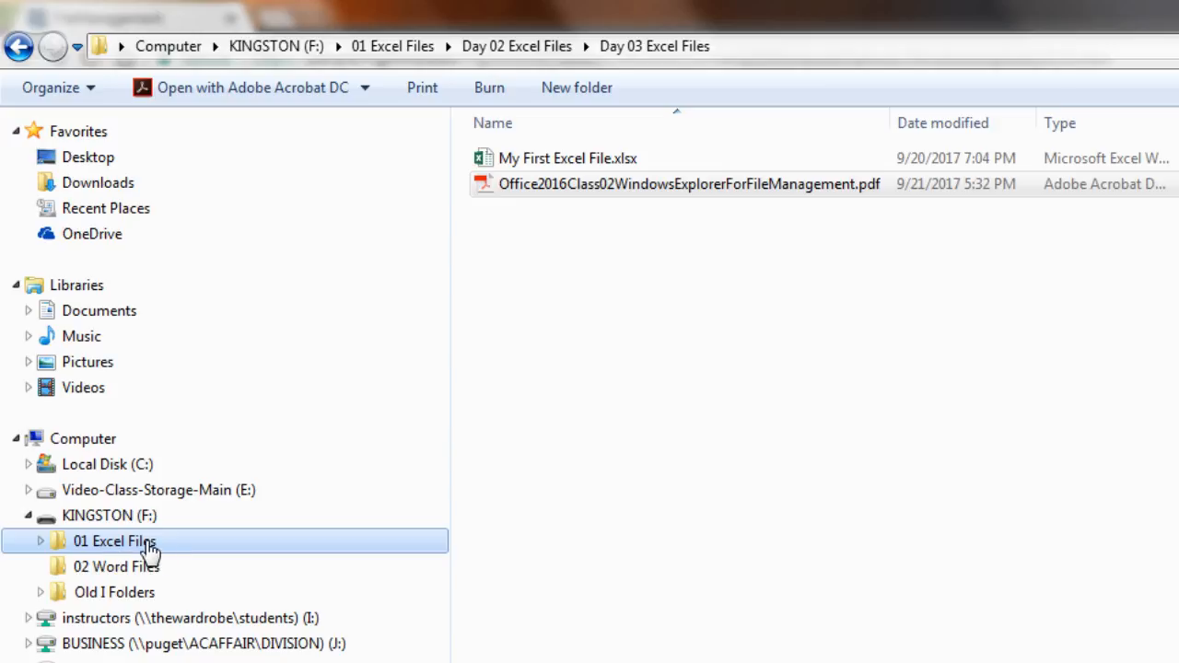
key(ctrl+c)
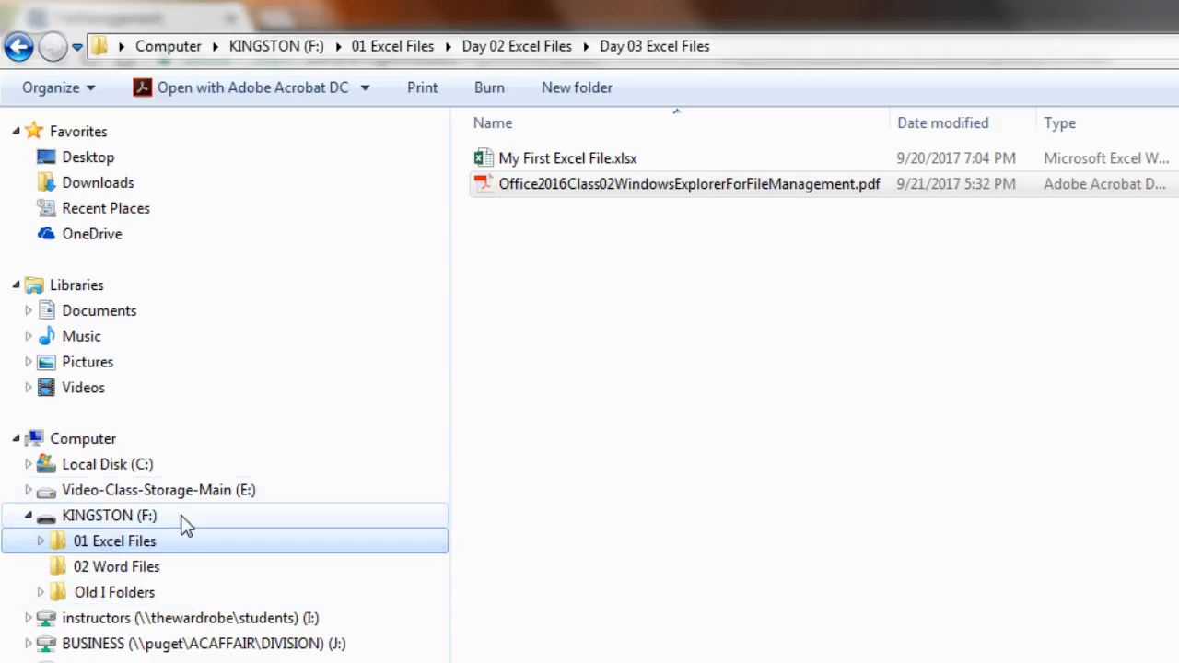
click(89, 162)
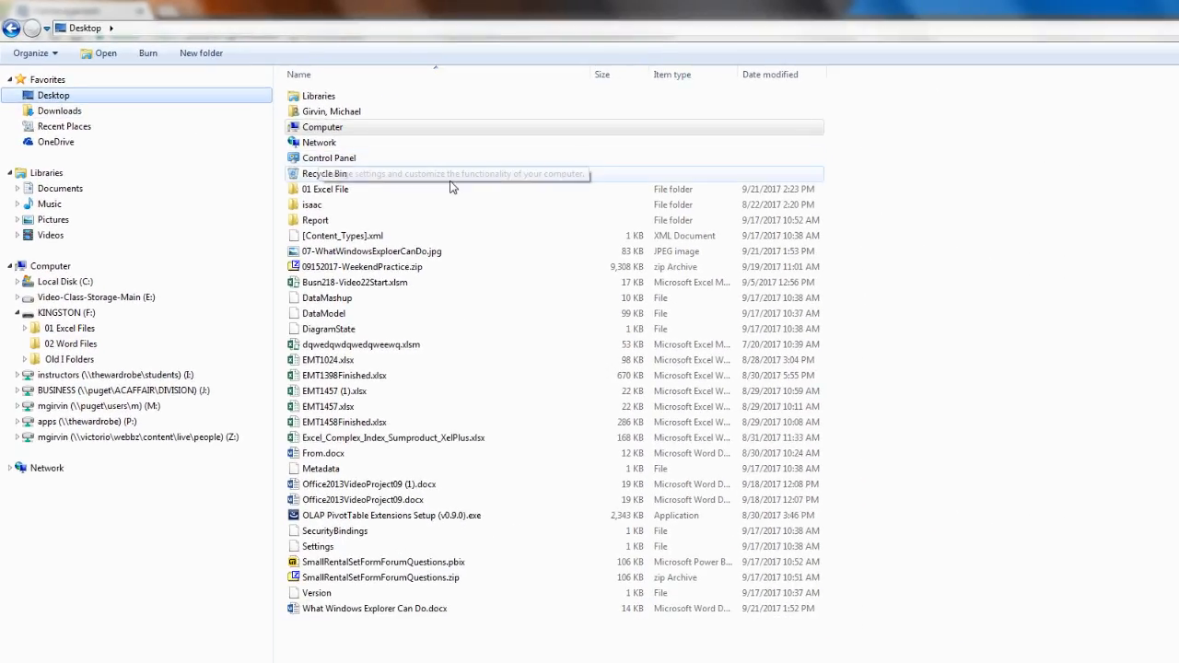
key(ctrl+v)
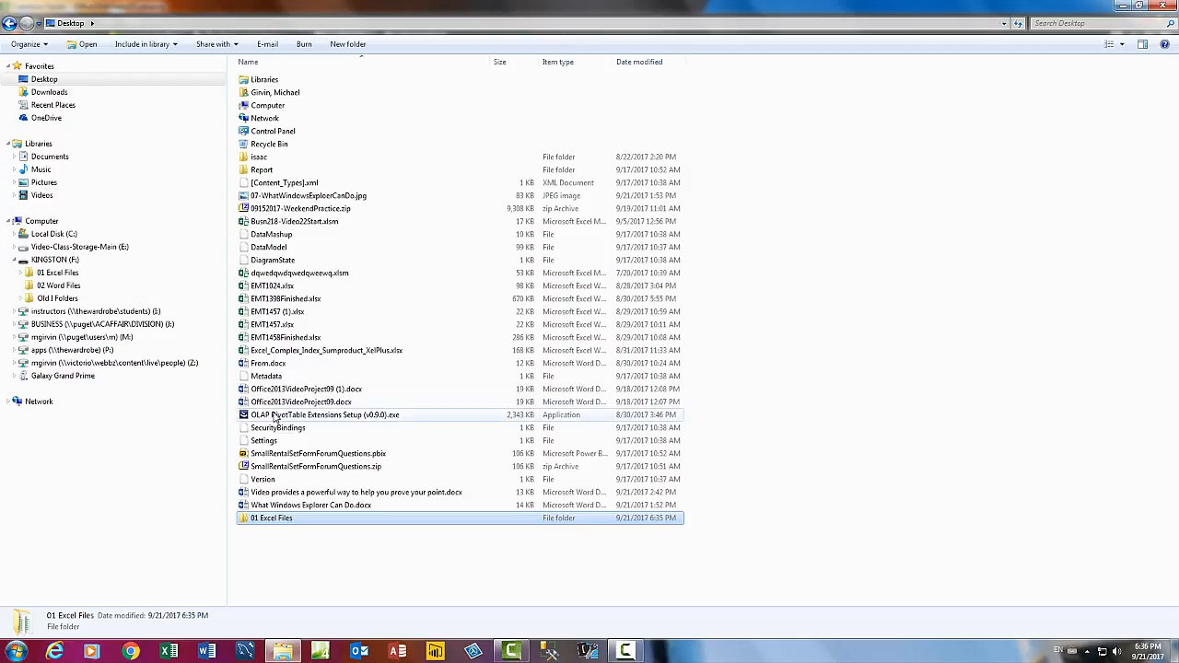
double_click(273, 521)
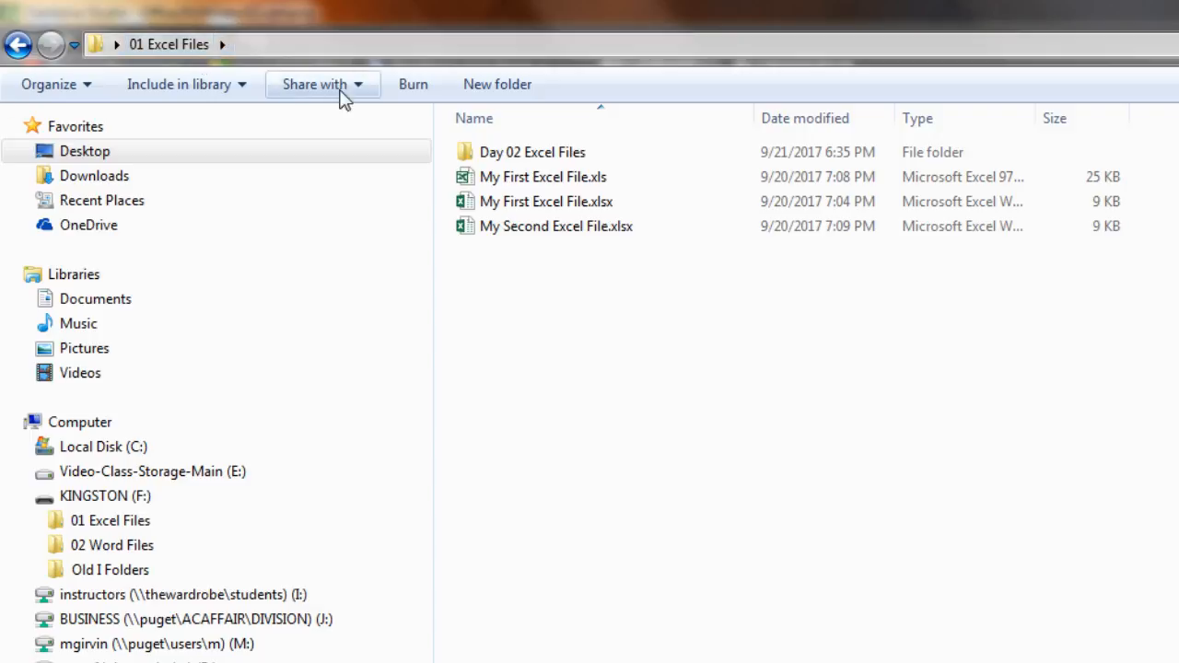
double_click(505, 161)
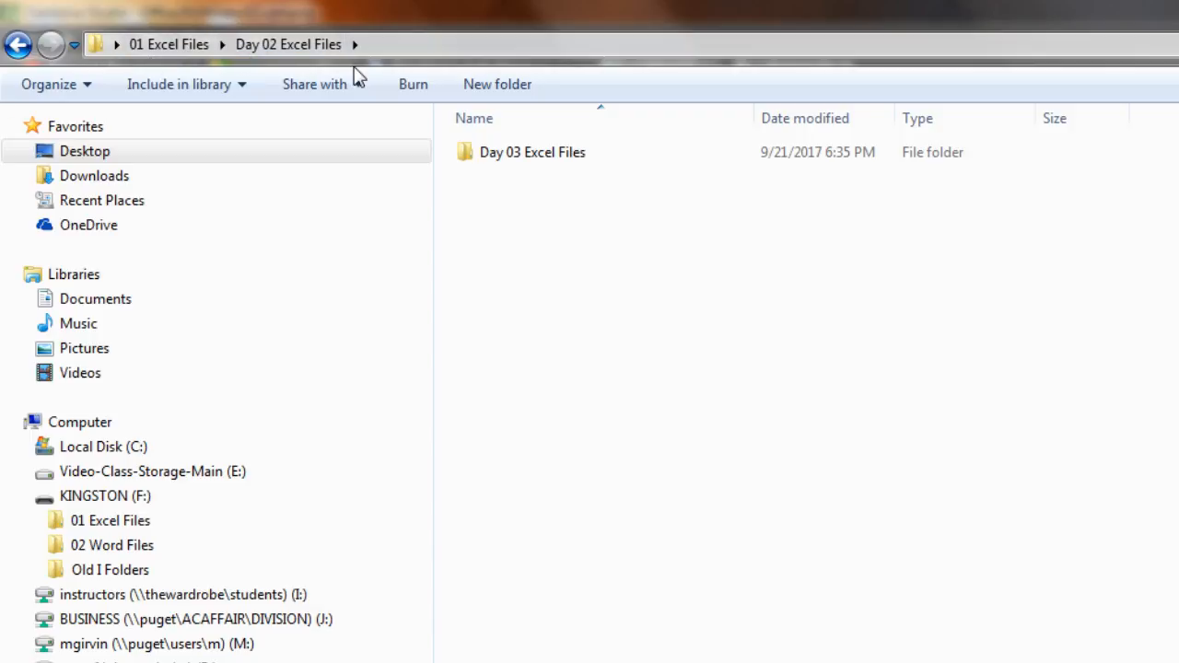
double_click(500, 155)
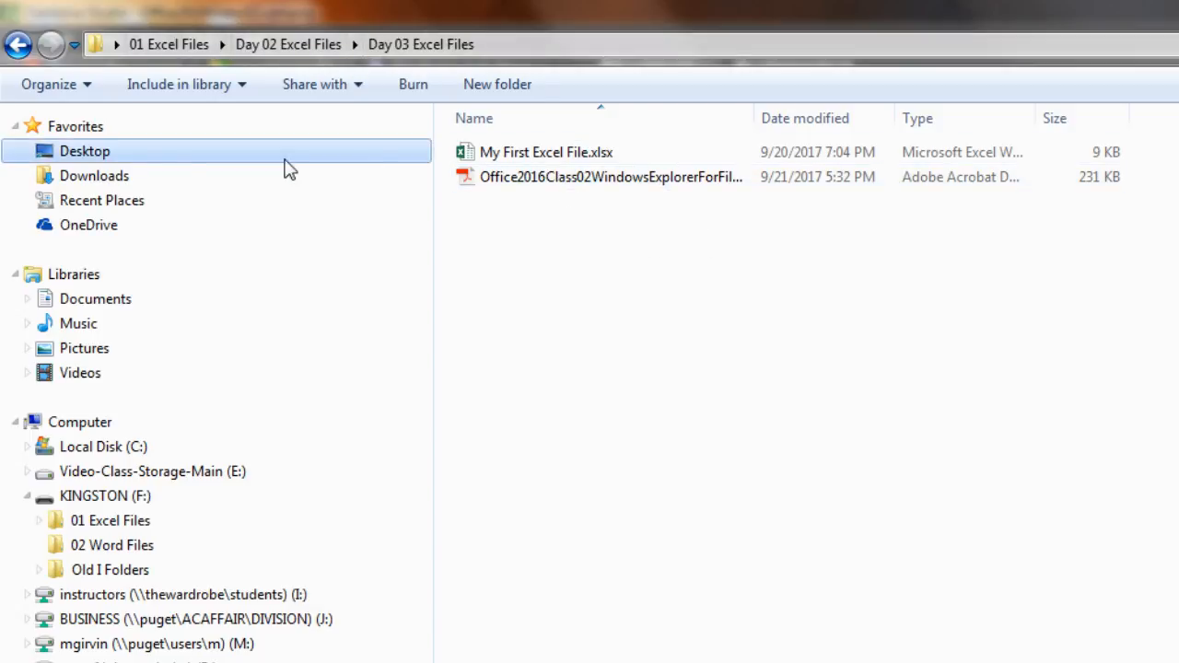
click(92, 161)
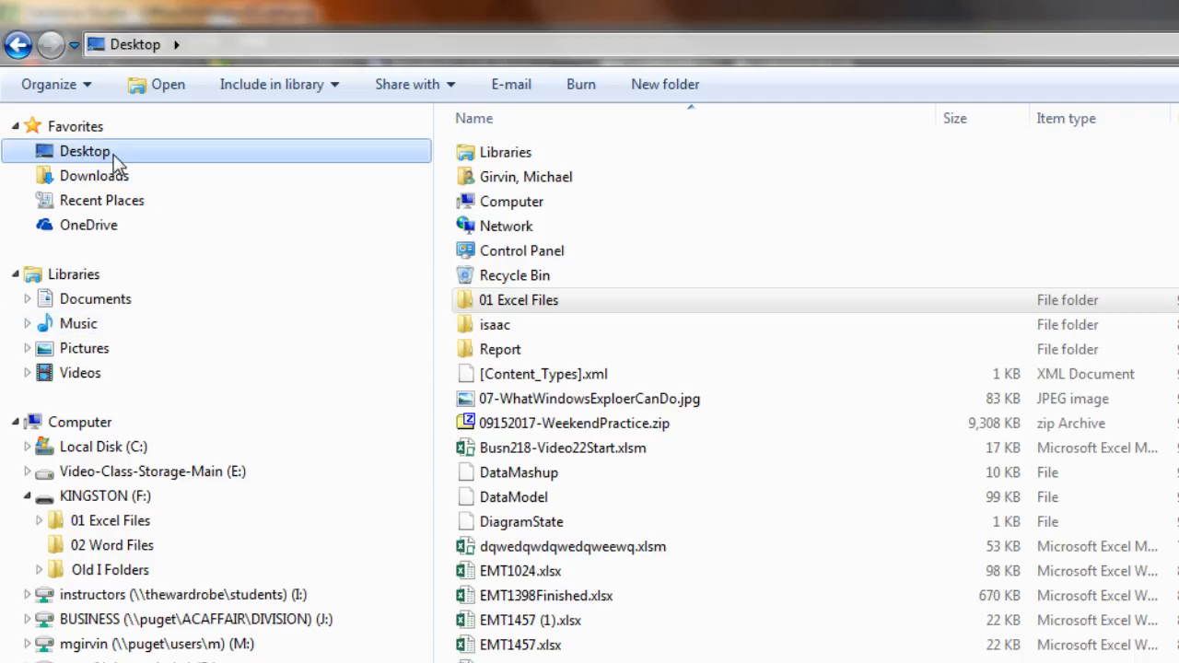
- Dismiss the AutoPlay prompt and copy the 01 Excel Files folder from KINGSTON (F:) to the GEL (G:) drive
click(129, 497)
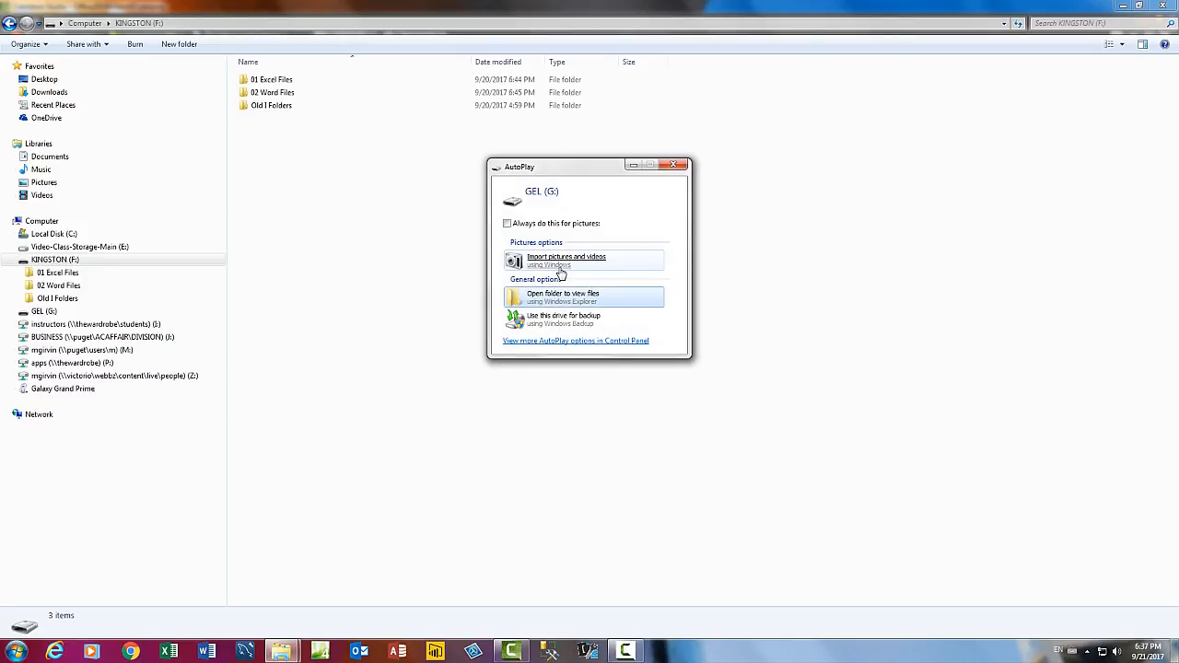
key(alt+F4)
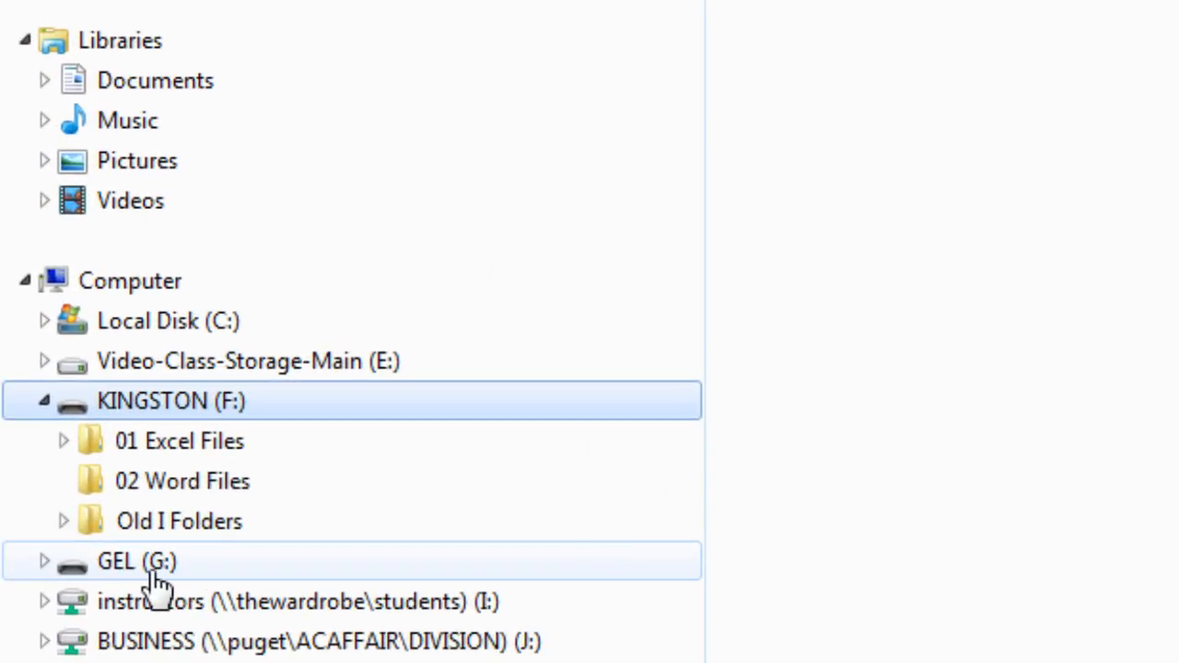
click(188, 451)
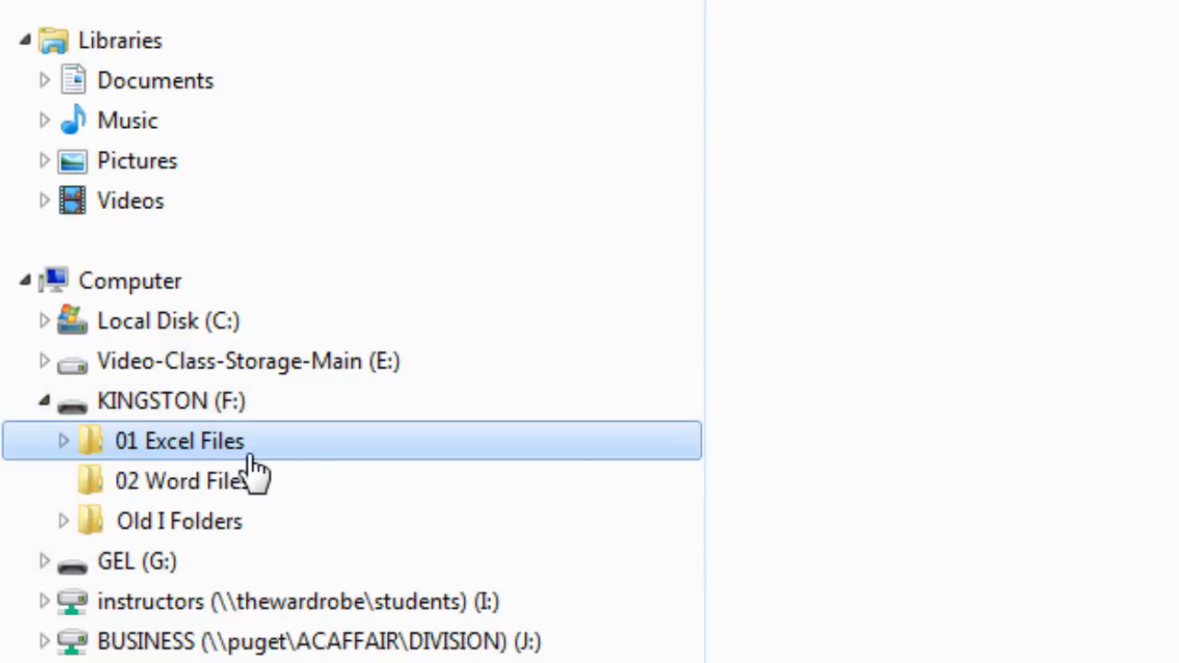
key(ctrl+c)
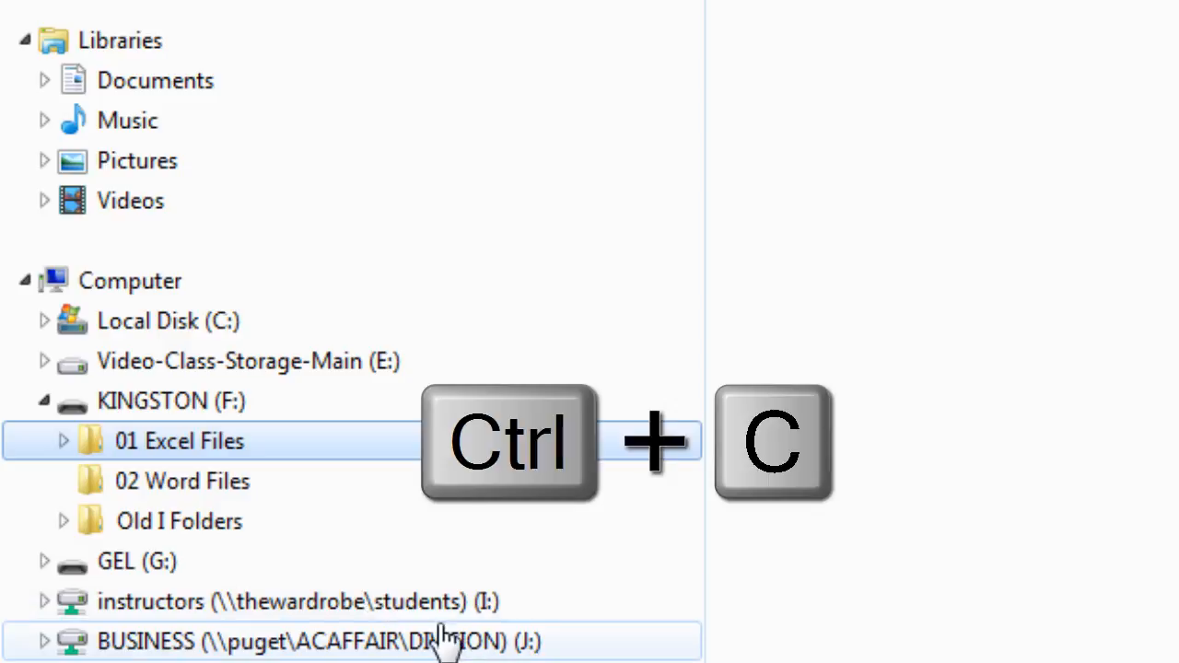
click(156, 565)
key(ctrl+v)
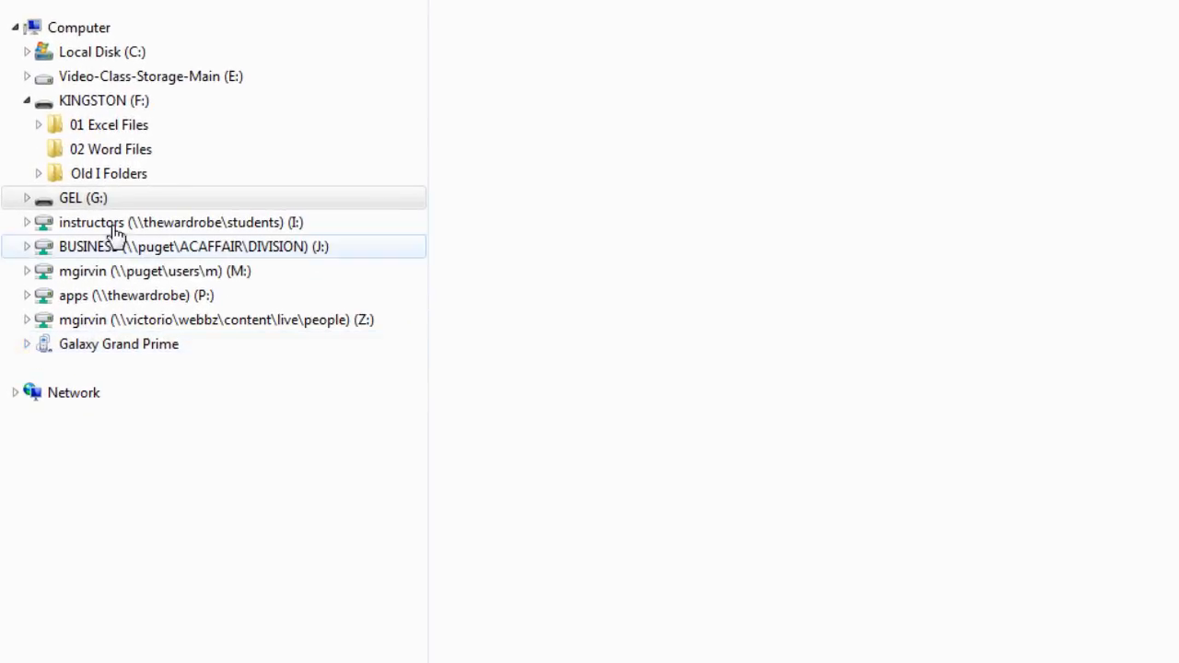
- Open the Camera folder inside DCIM on the Galaxy Grand Prime phone's storage
click(26, 344)
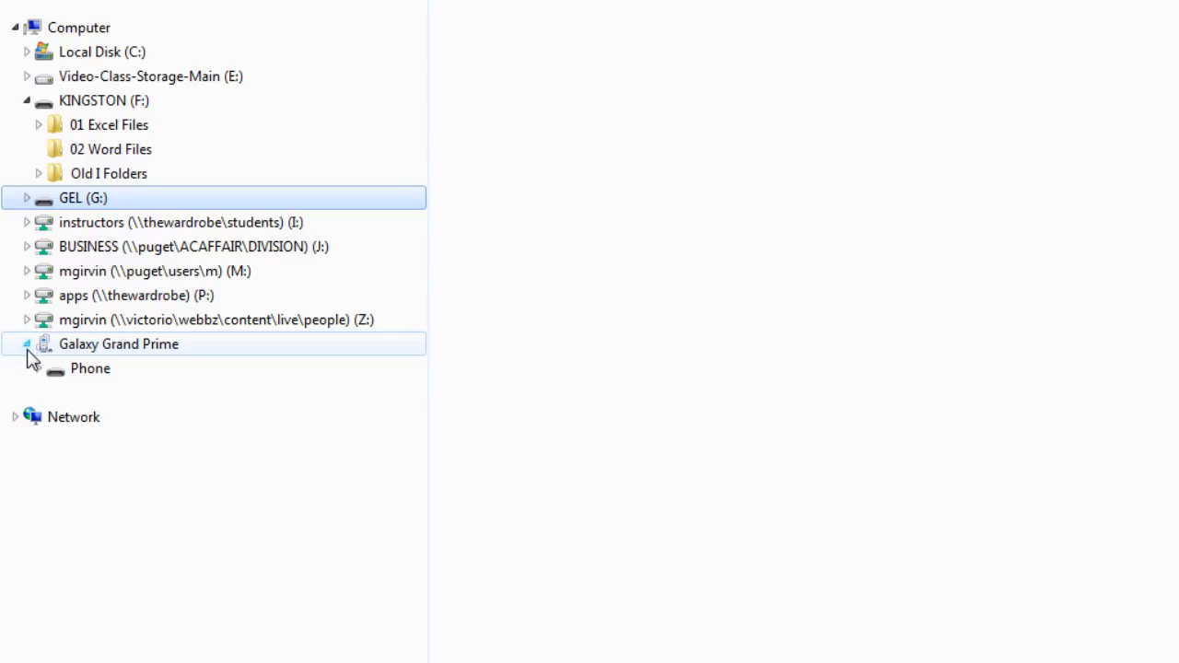
click(38, 372)
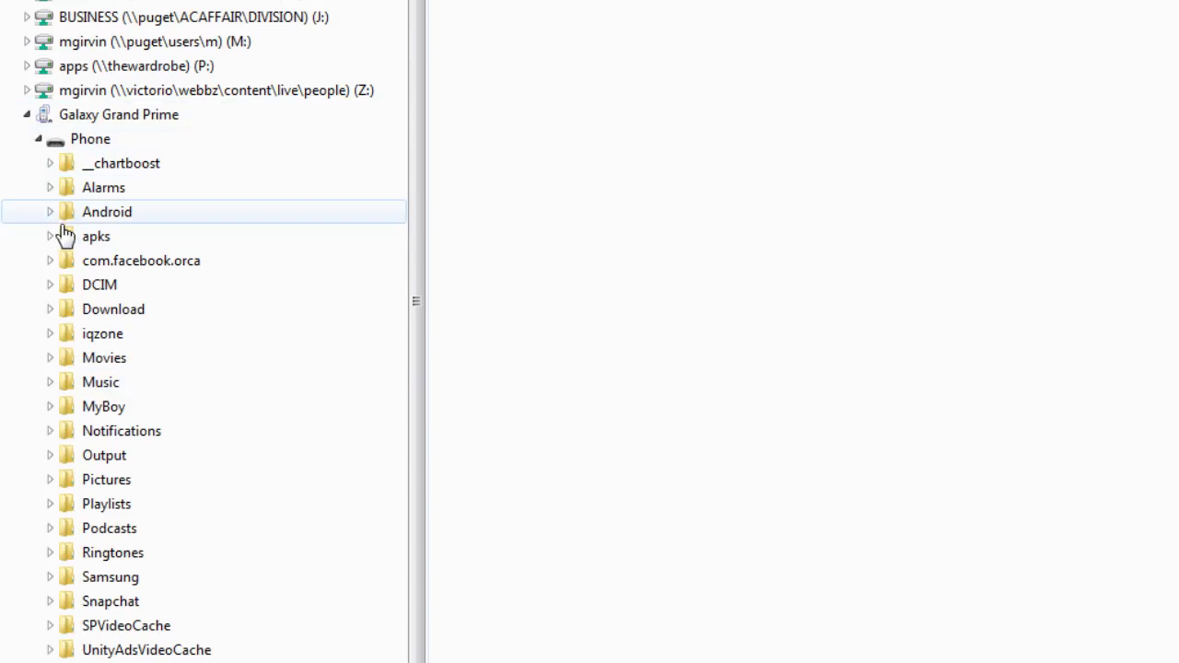
click(51, 286)
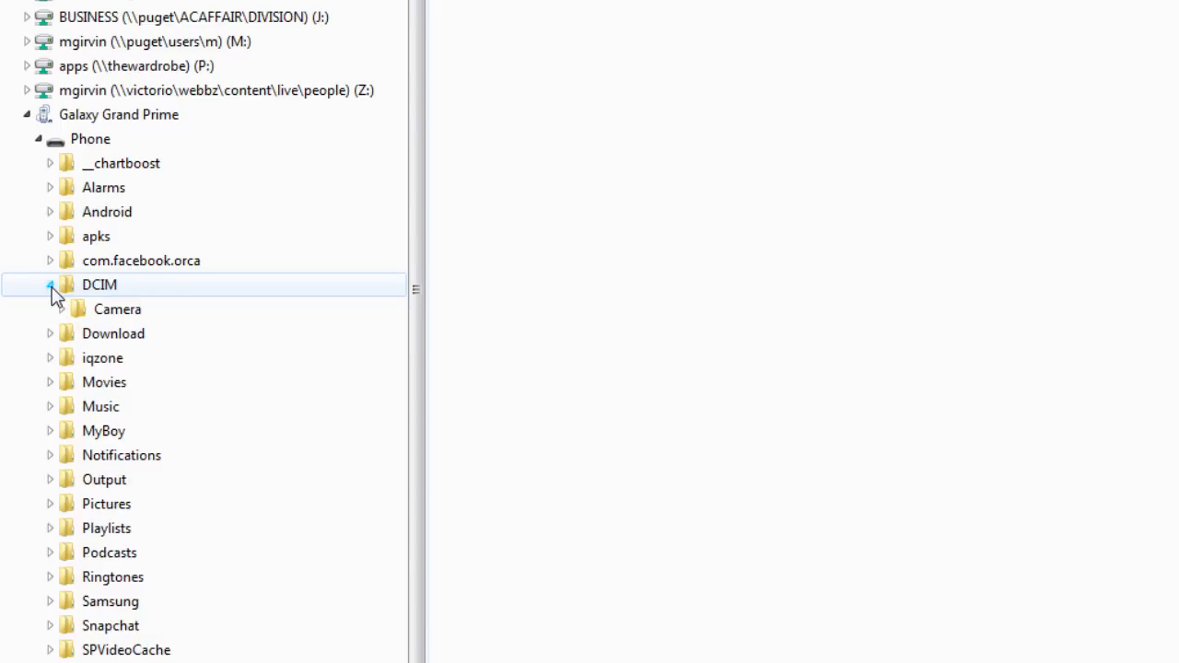
click(109, 318)
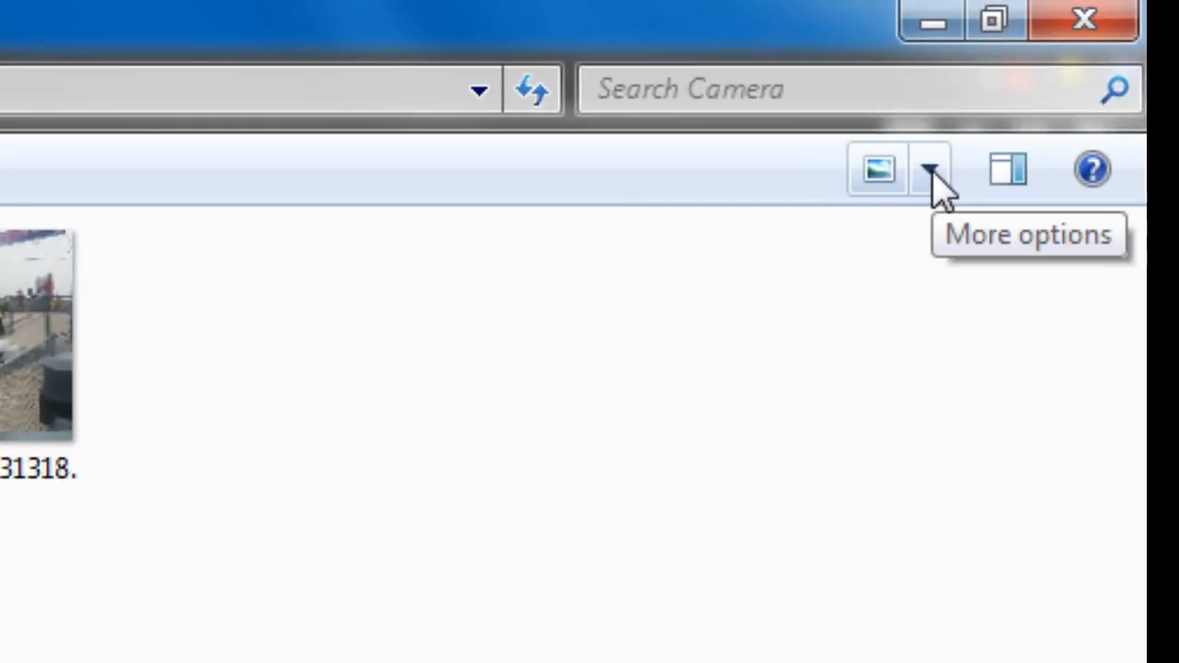
- Display the Camera folder's photos as Extra Large Icons, and switch the folder to the Details view
click(930, 171)
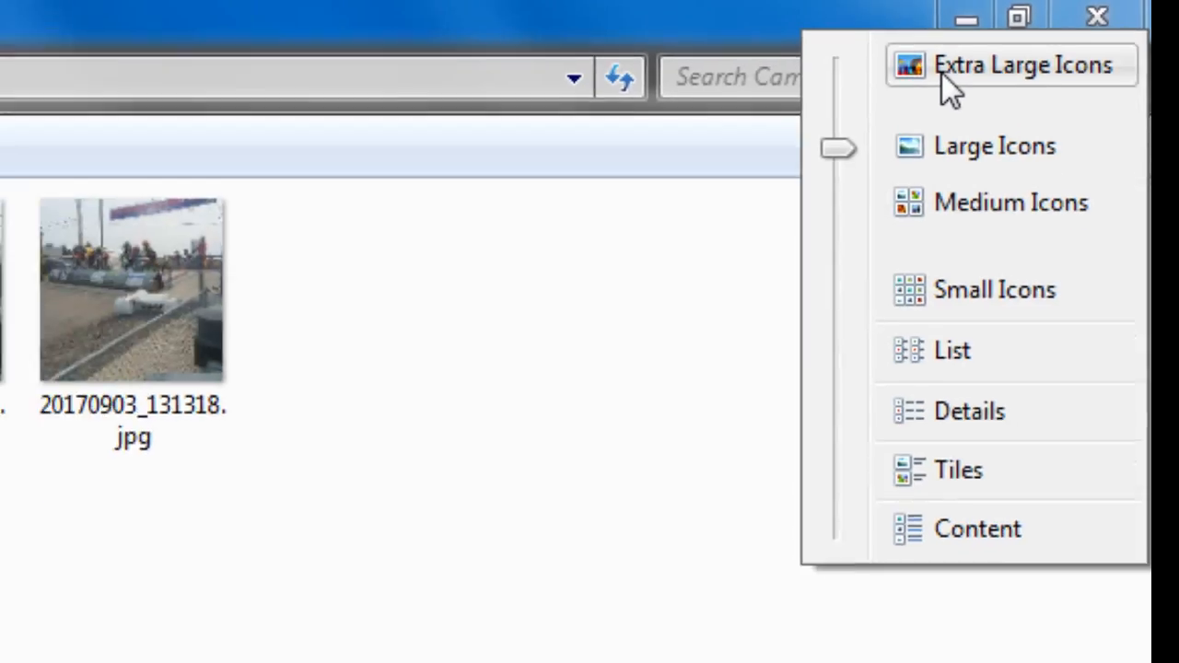
click(898, 77)
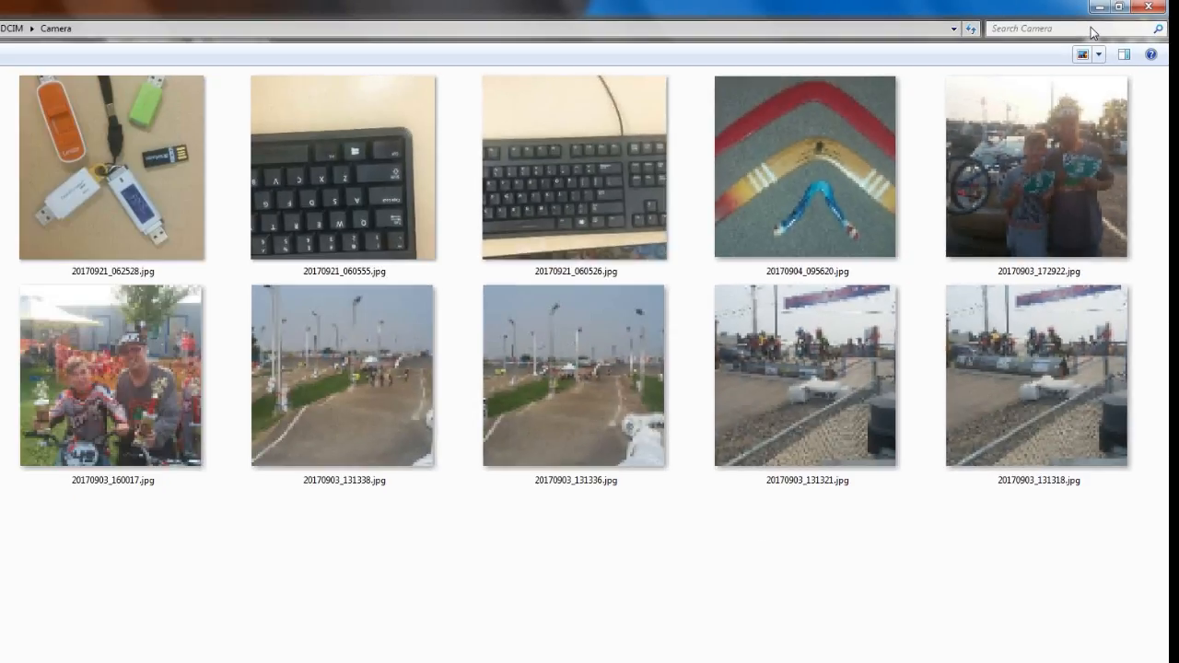
click(1098, 54)
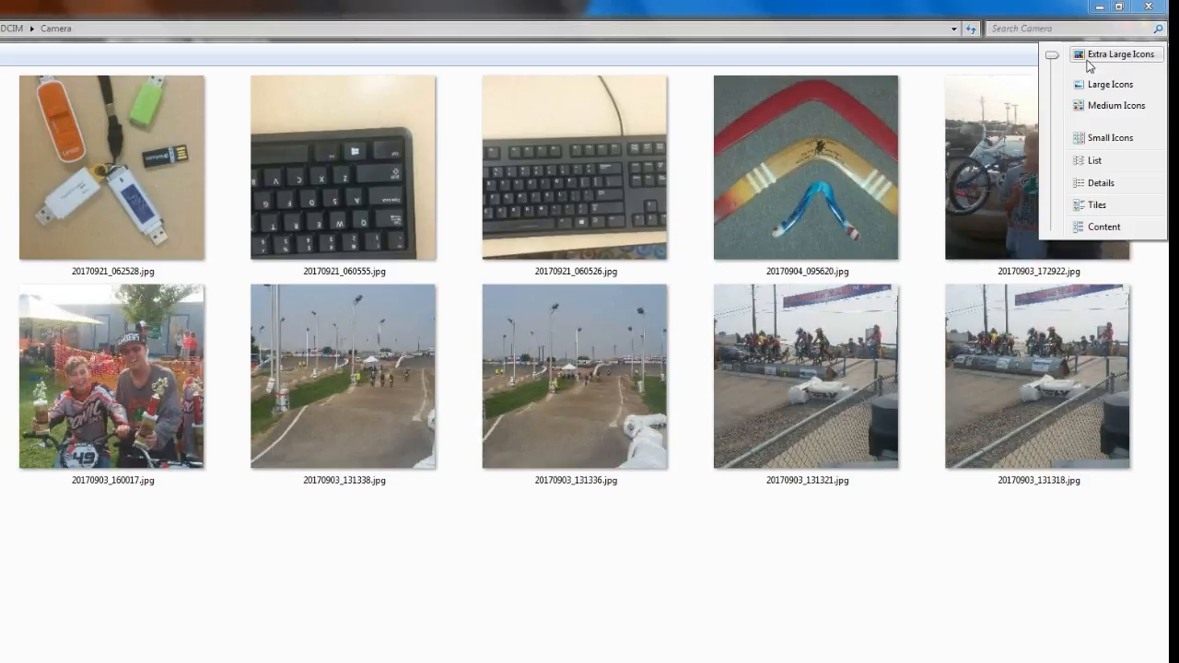
click(1089, 183)
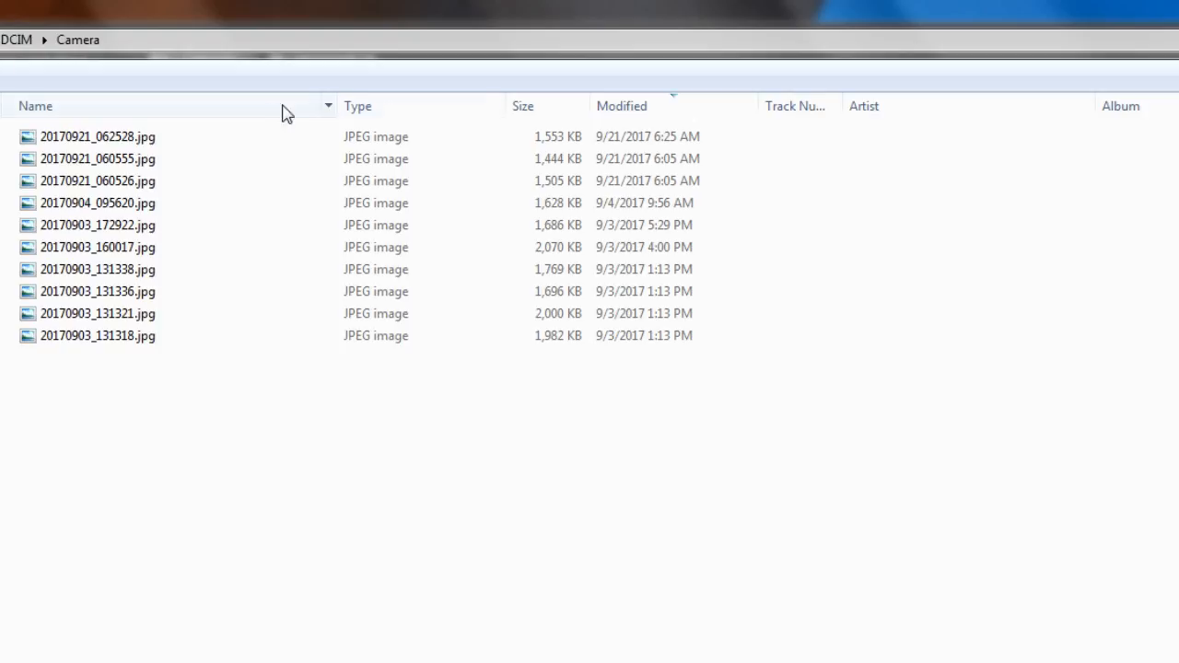
- Add the Created column to the Camera folder's details list, and set the folder view back to Large Icons
right_click(633, 115)
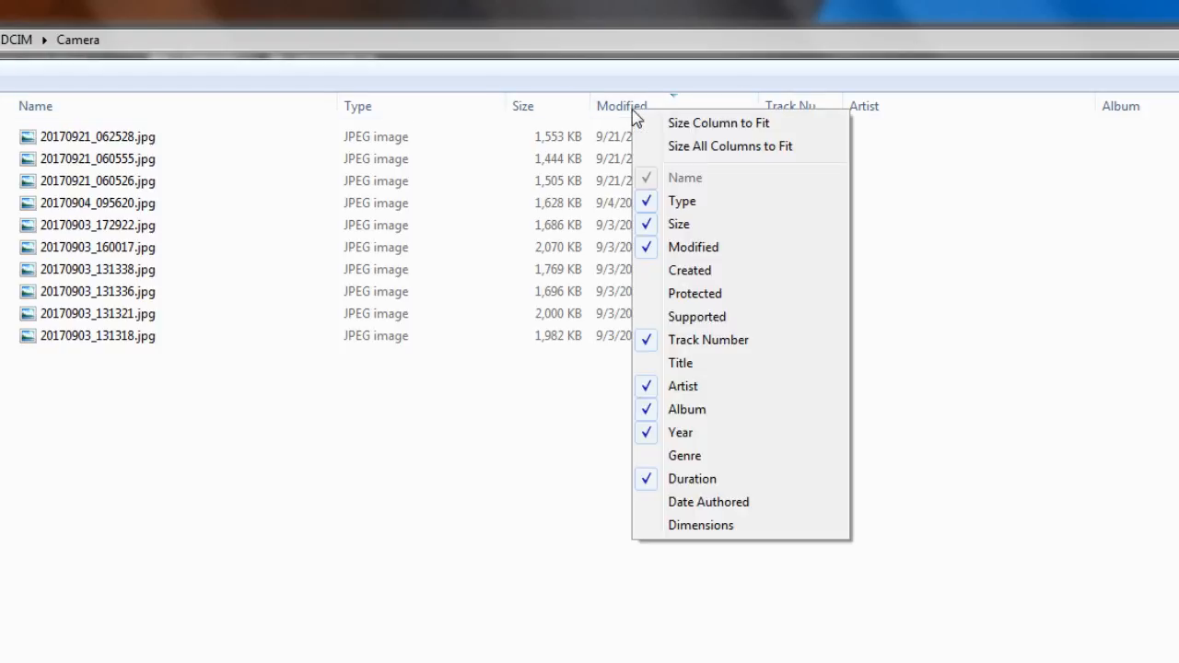
click(665, 272)
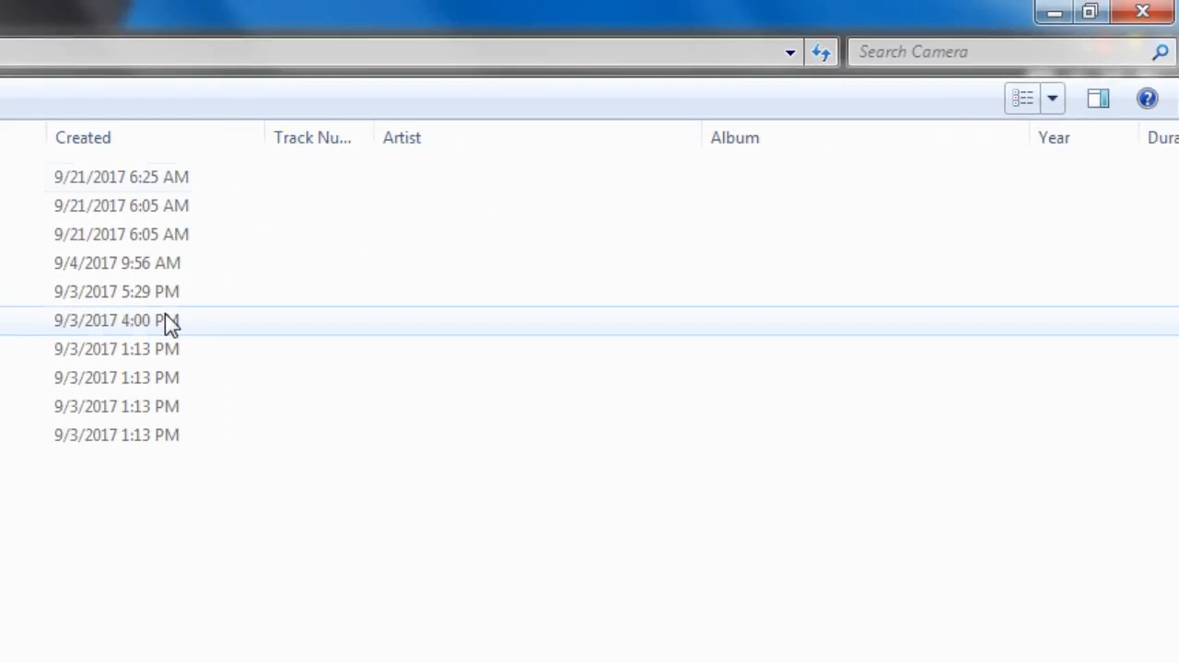
click(1053, 102)
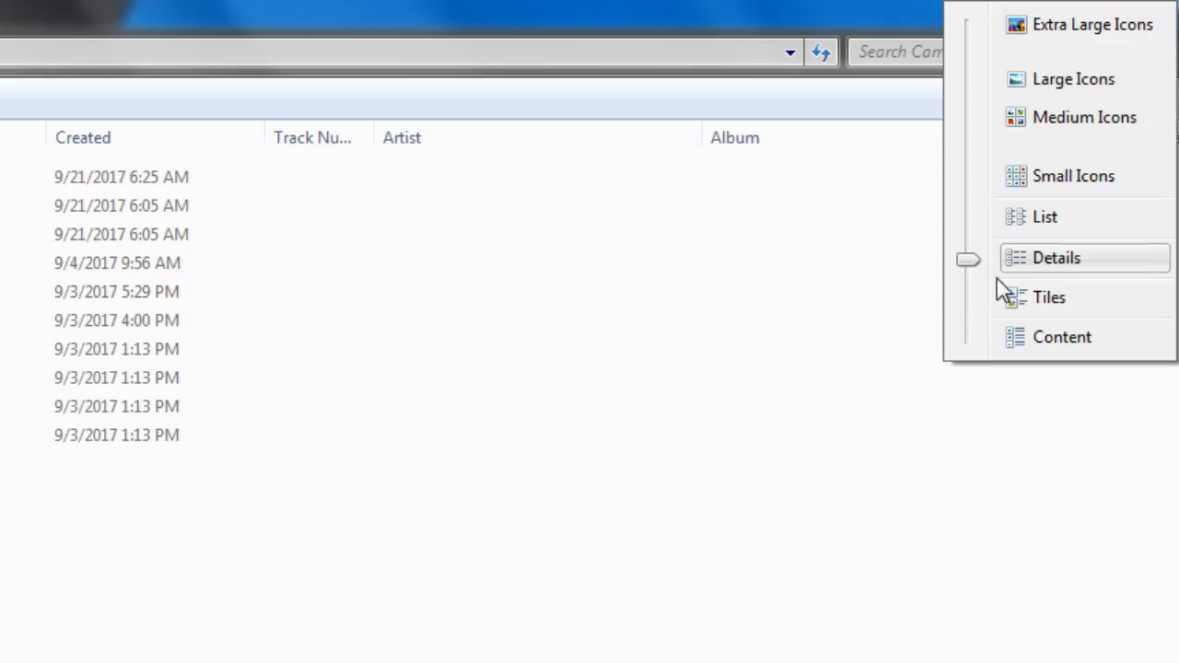
click(1048, 92)
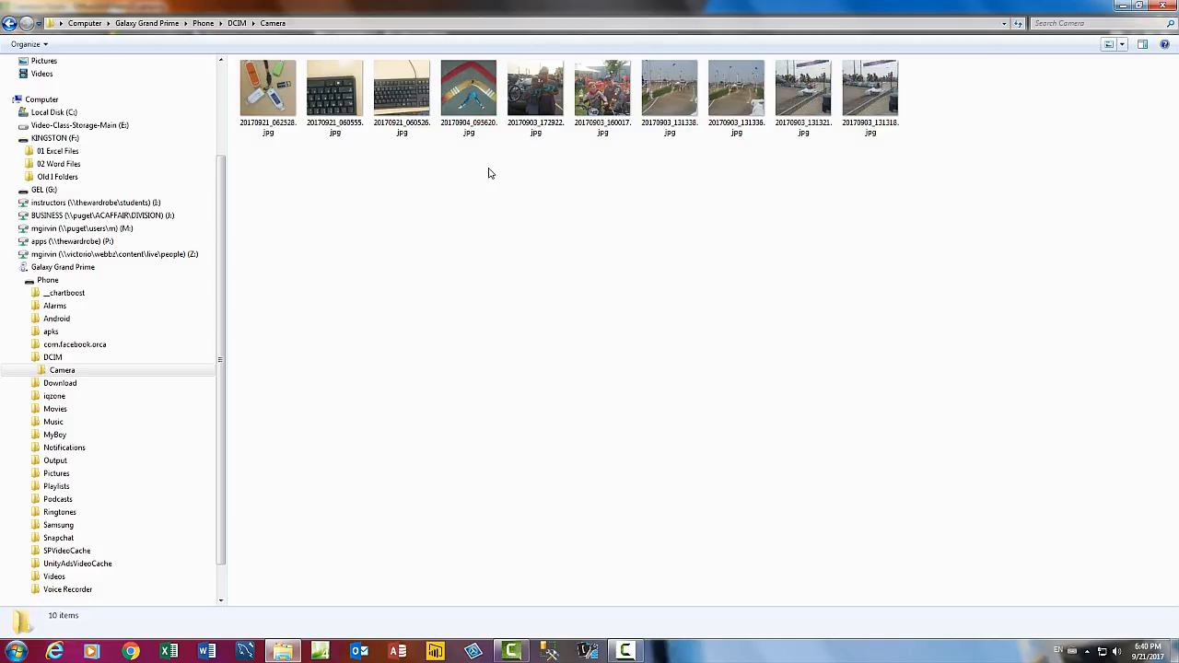
- Select all the photos in the Camera folder, from 20170921_062528.jpg through 20170903_131318.jpg, and copy them to the clipboard
click(269, 111)
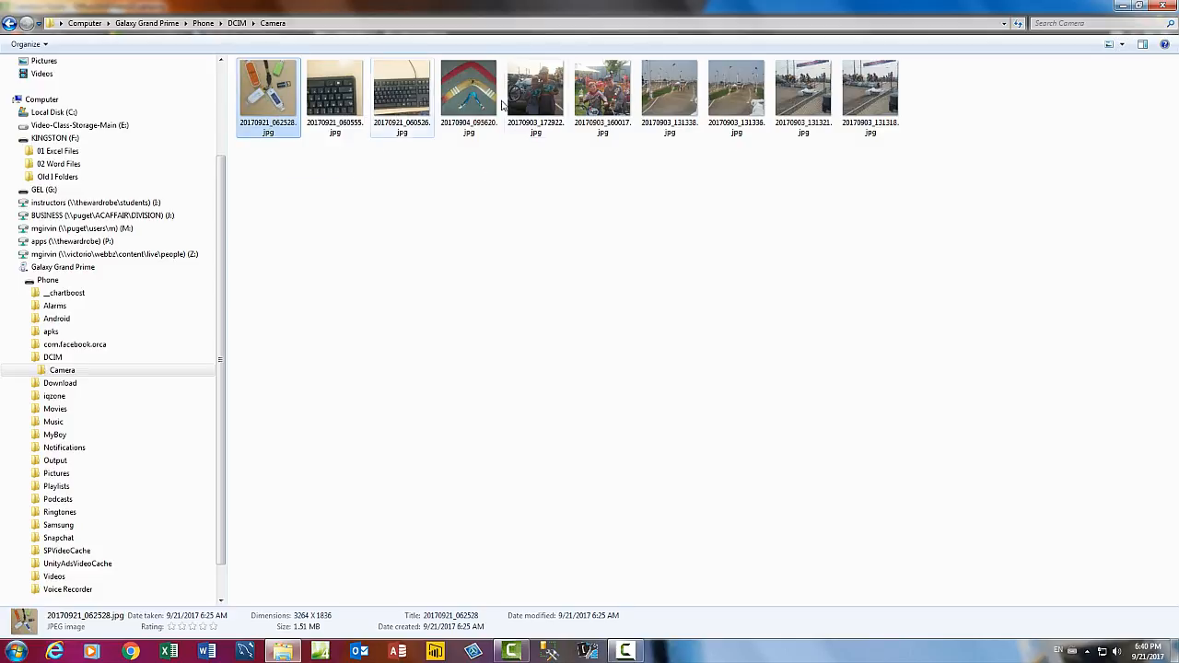
shift+click(878, 101)
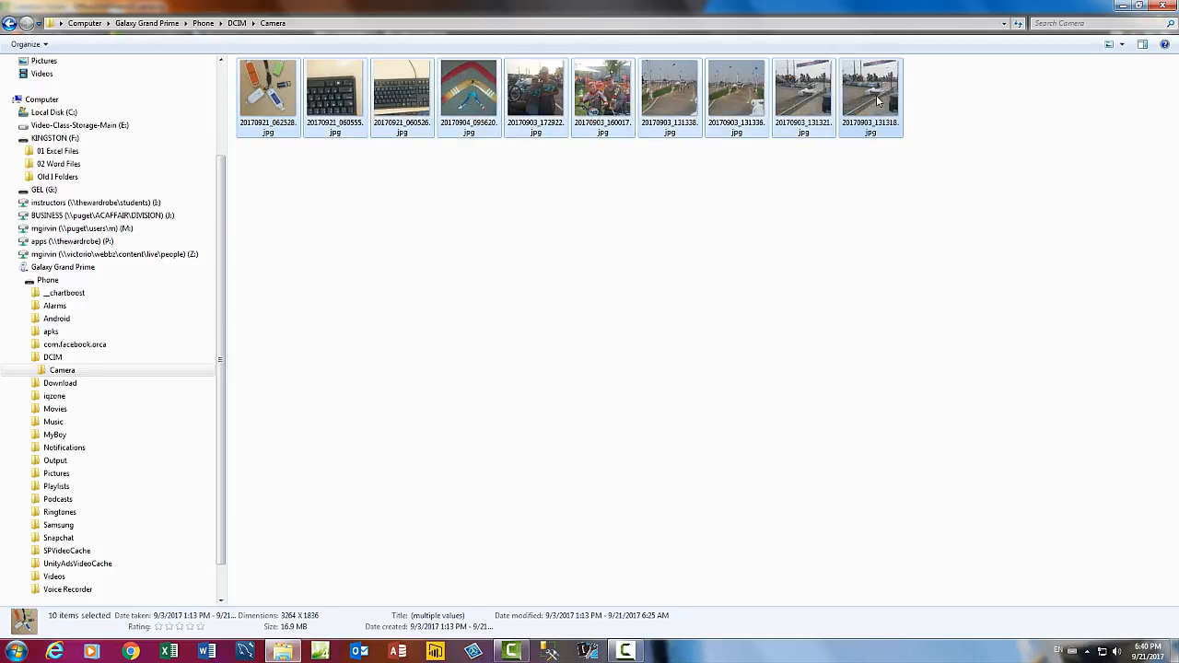
key(ctrl+c)
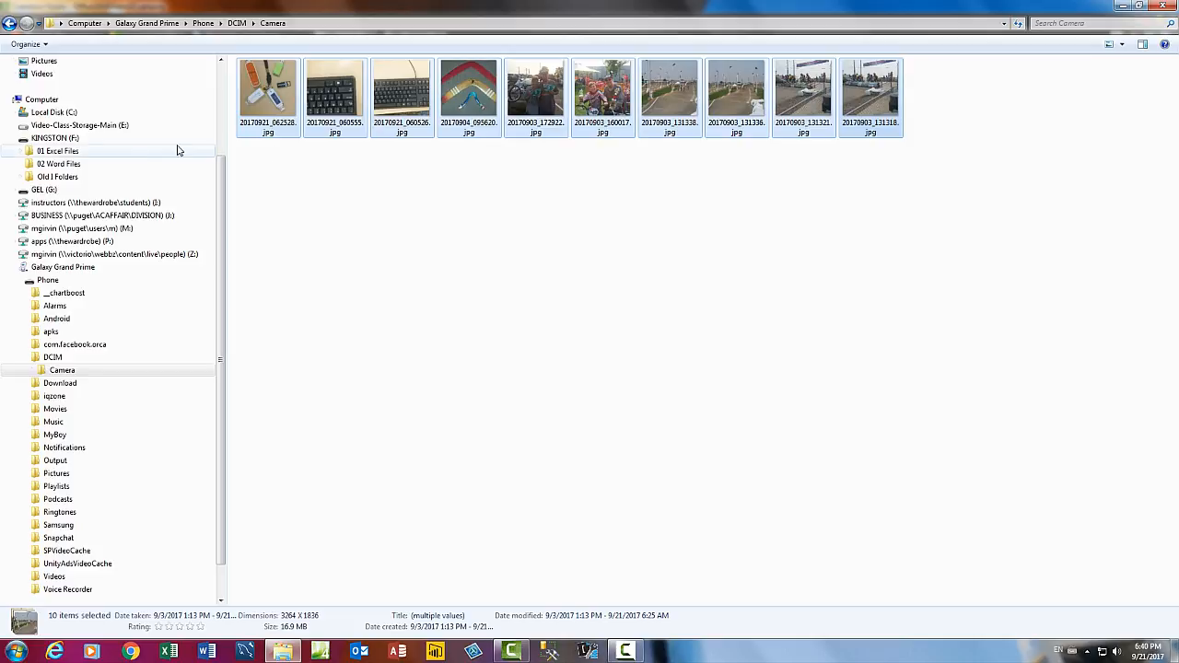
- Create a folder named 20170921-DownloadPhonePictures on KINGSTON (F:) and paste the copied photos into it
click(58, 140)
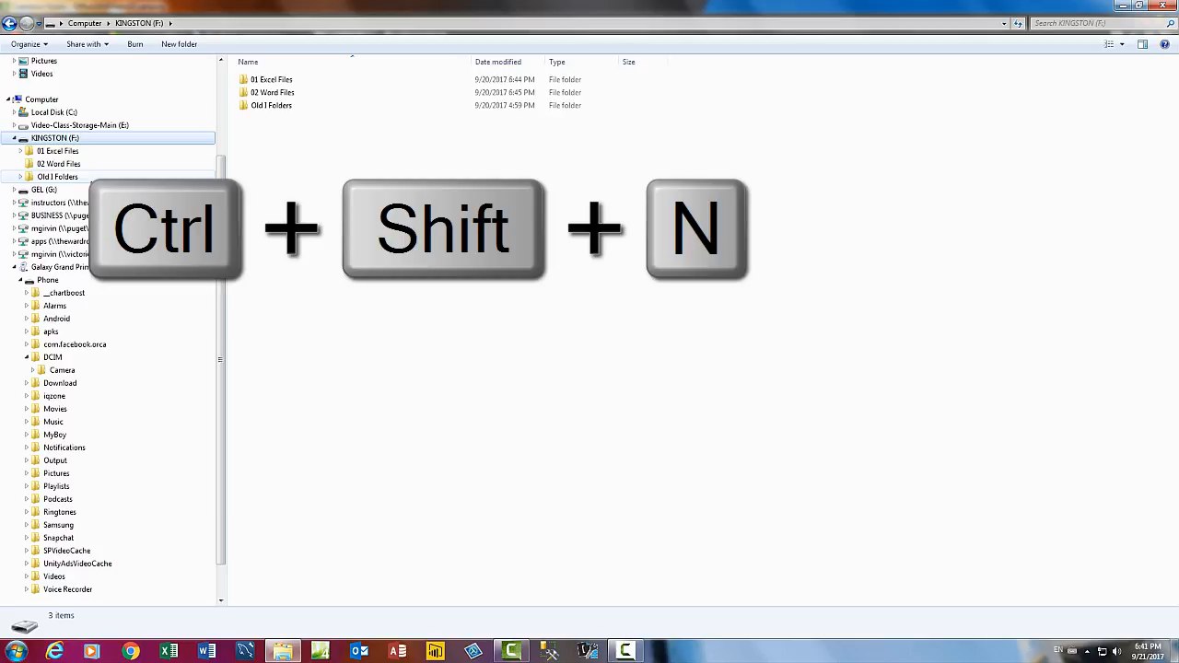
key(ctrl+shift+n)
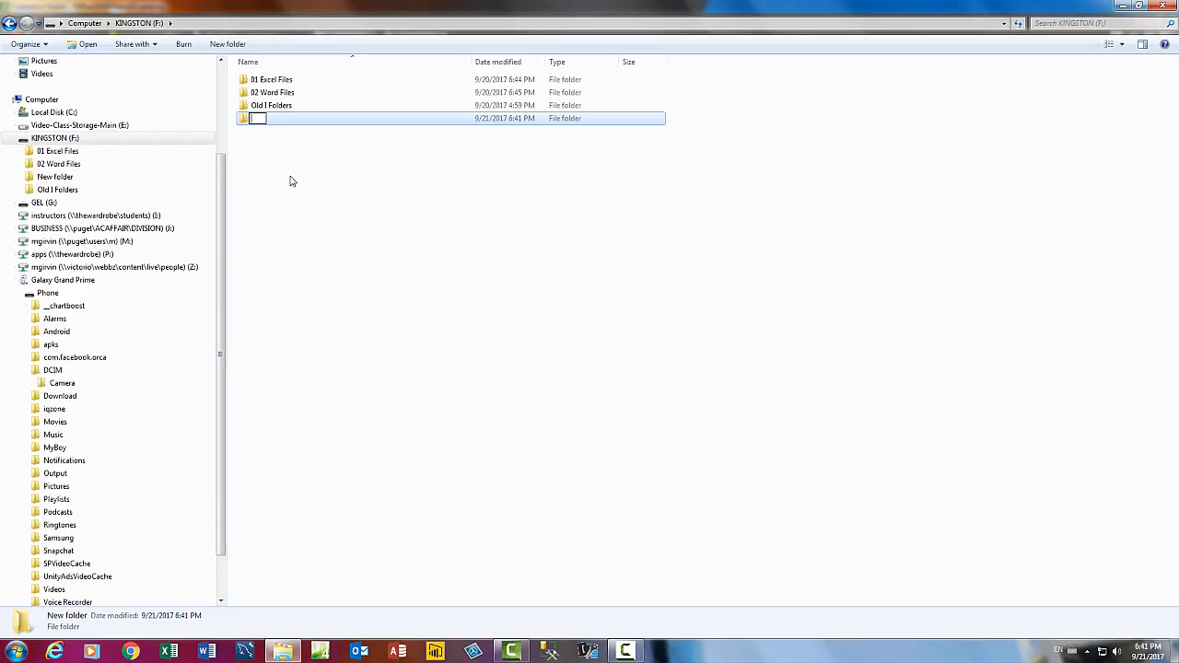
text(20170921-DownloadPhonePictur)
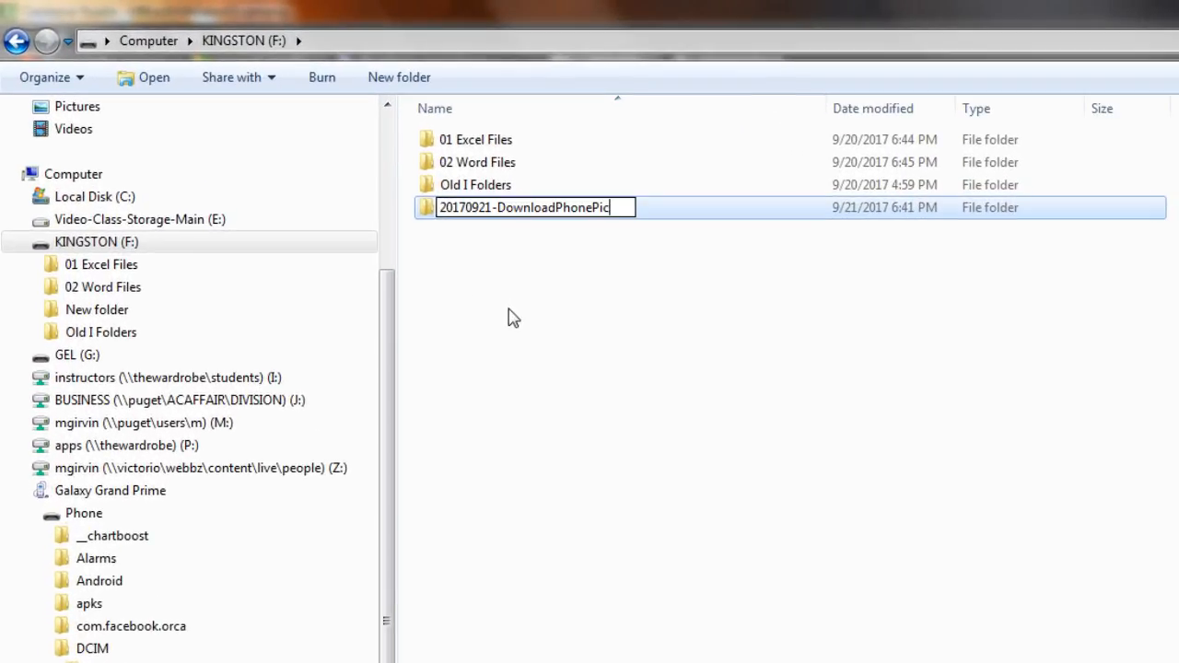
text(es)
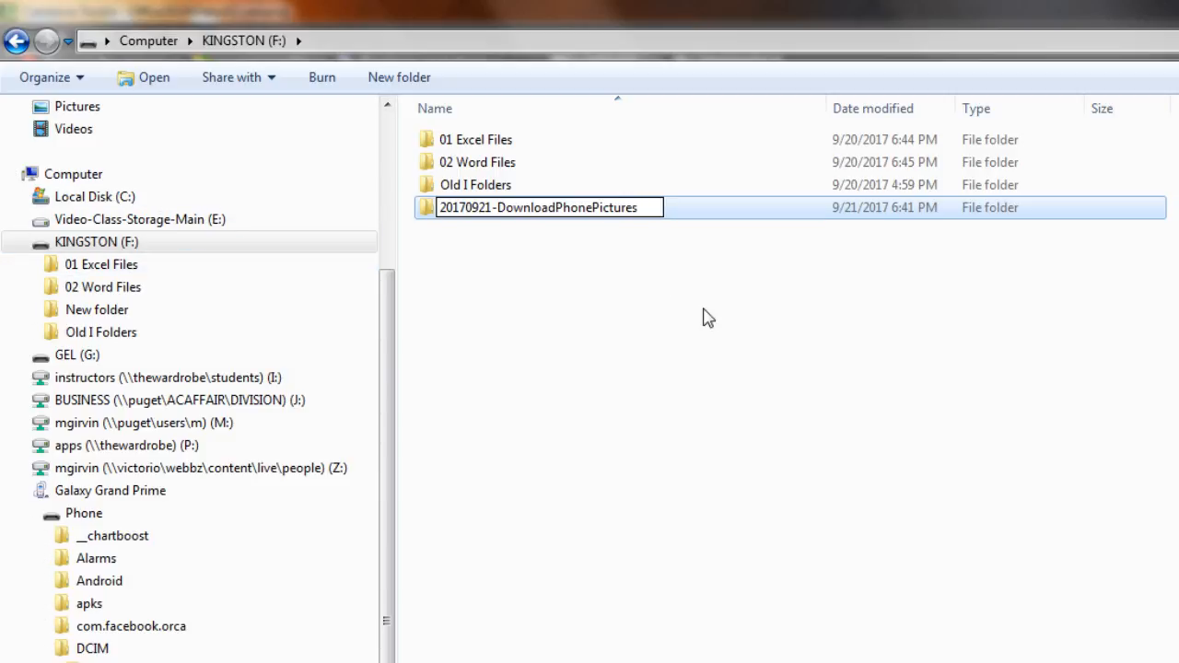
key(Return)
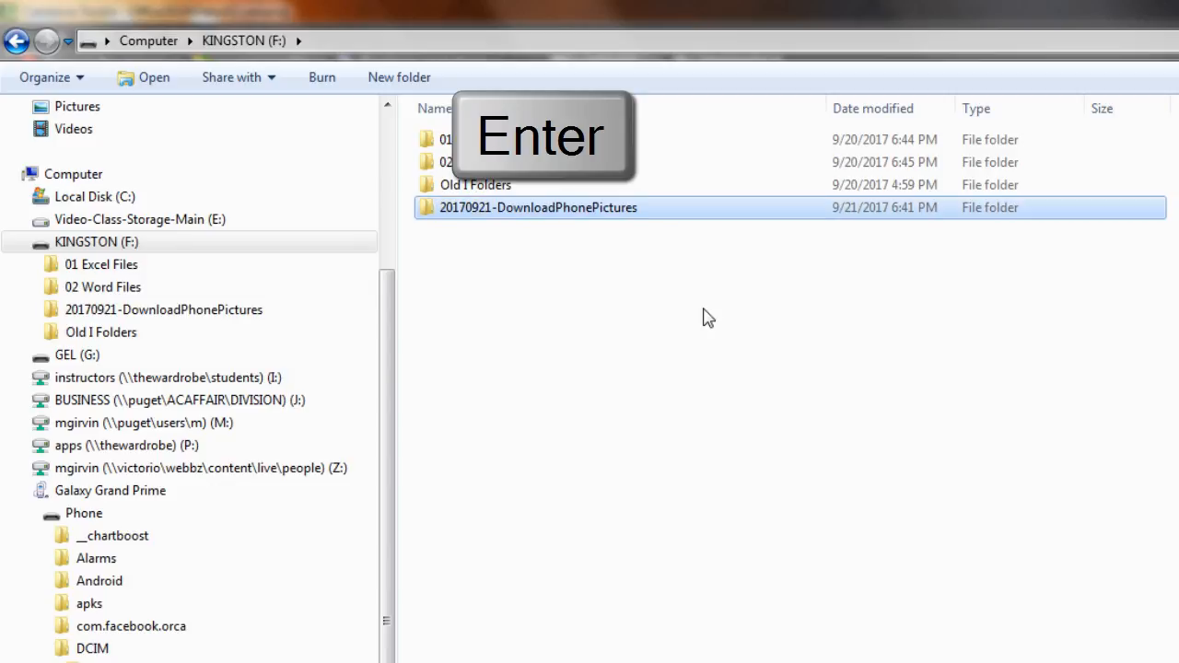
key(Return)
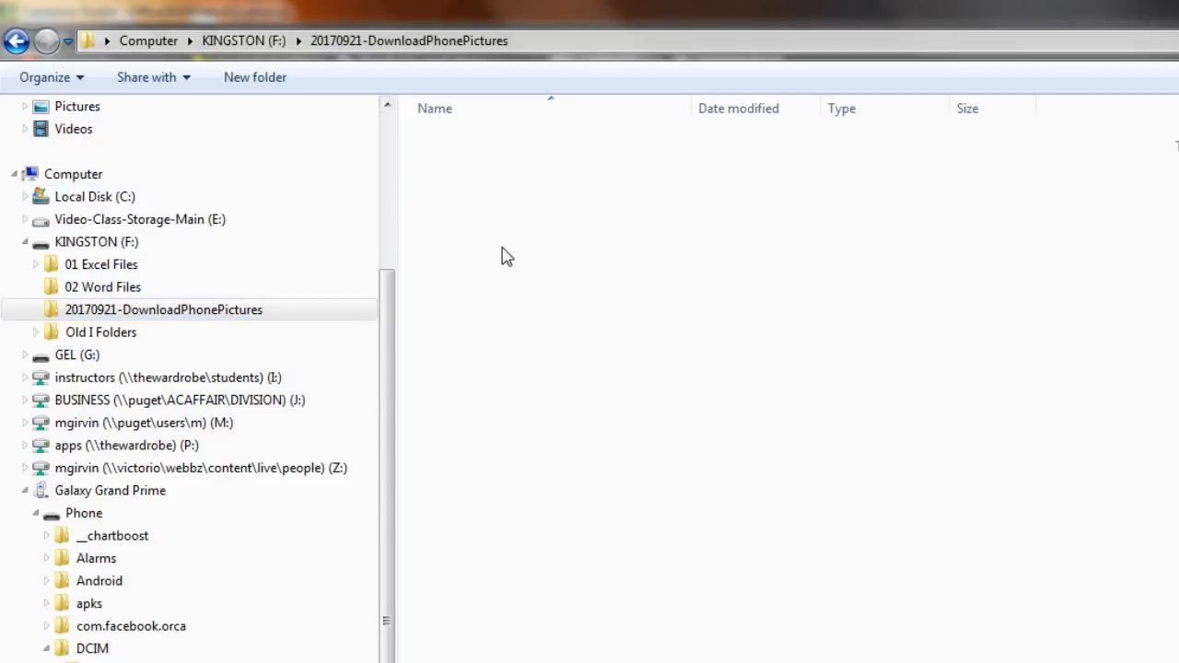
key(ctrl+v)
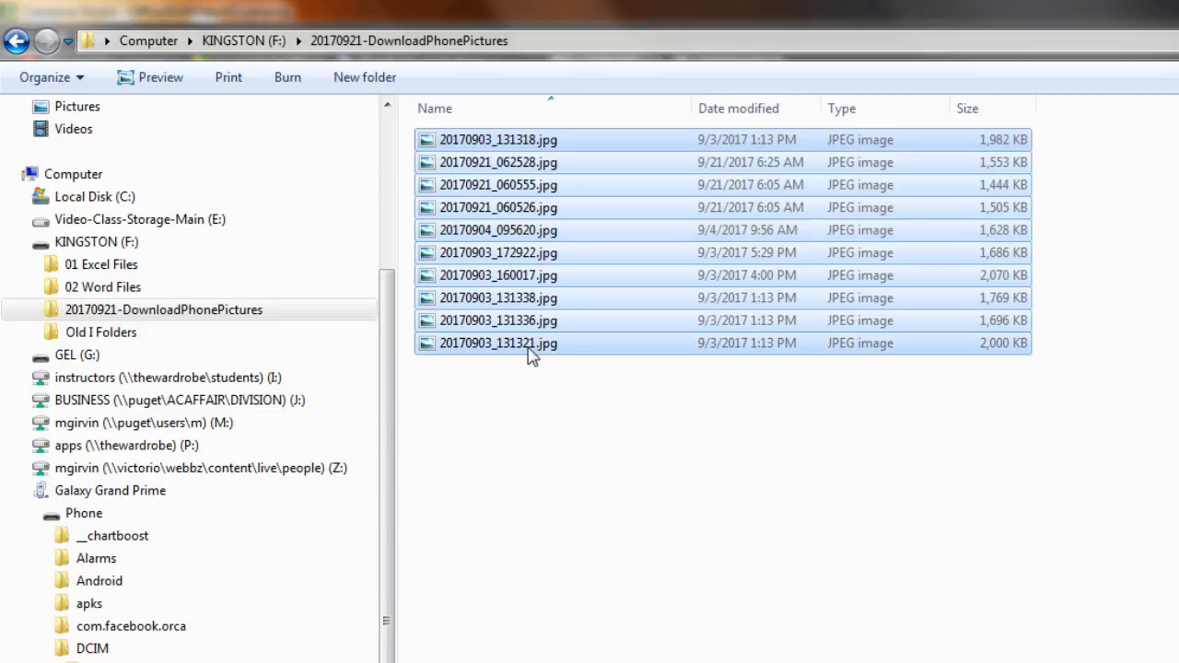
- Open 20170903_131318.jpg in Windows Photo Viewer, browse forward to 20170904_095620.jpg, and close the viewer
double_click(480, 146)
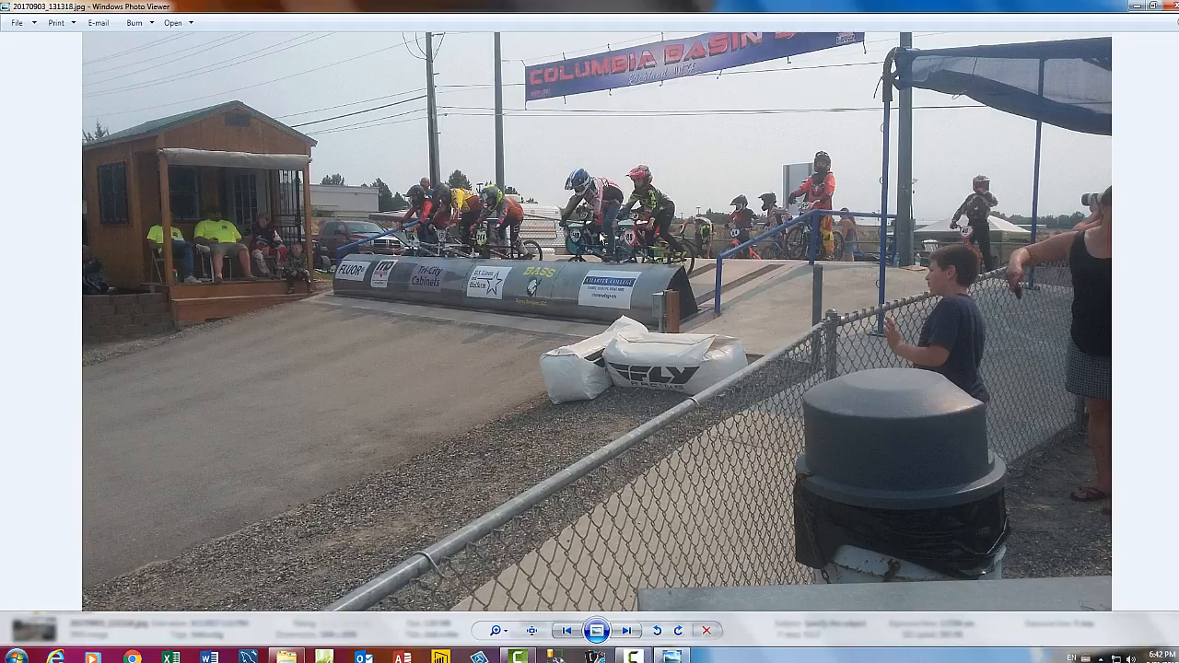
key(Right)
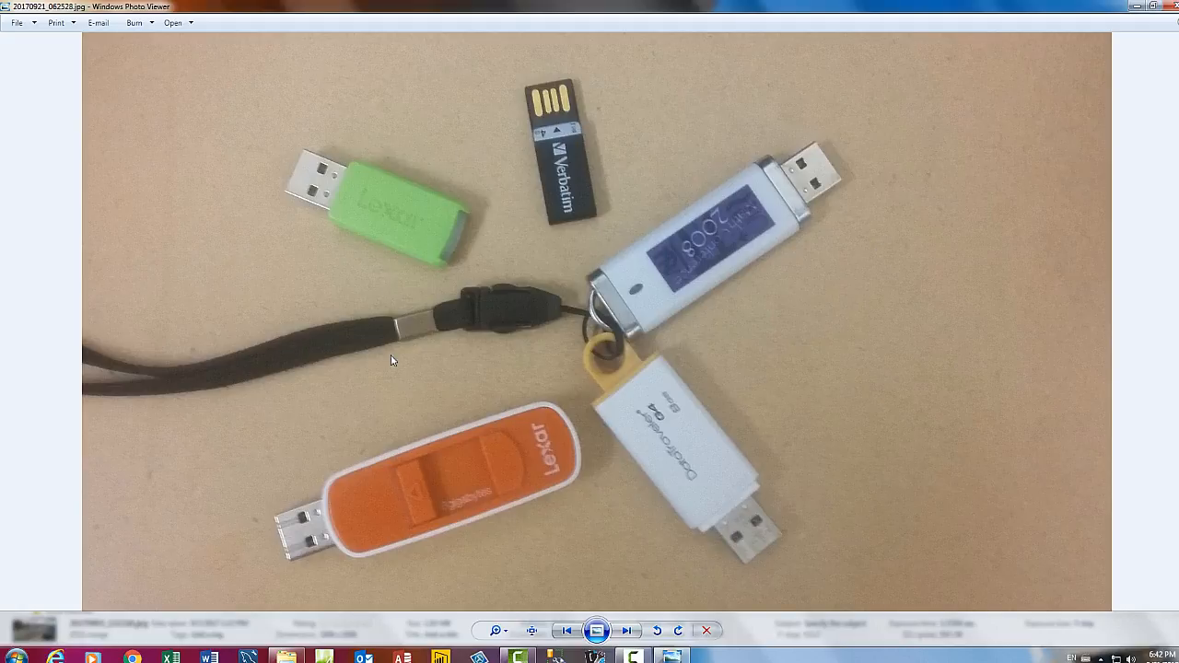
key(Right)
key(Right)
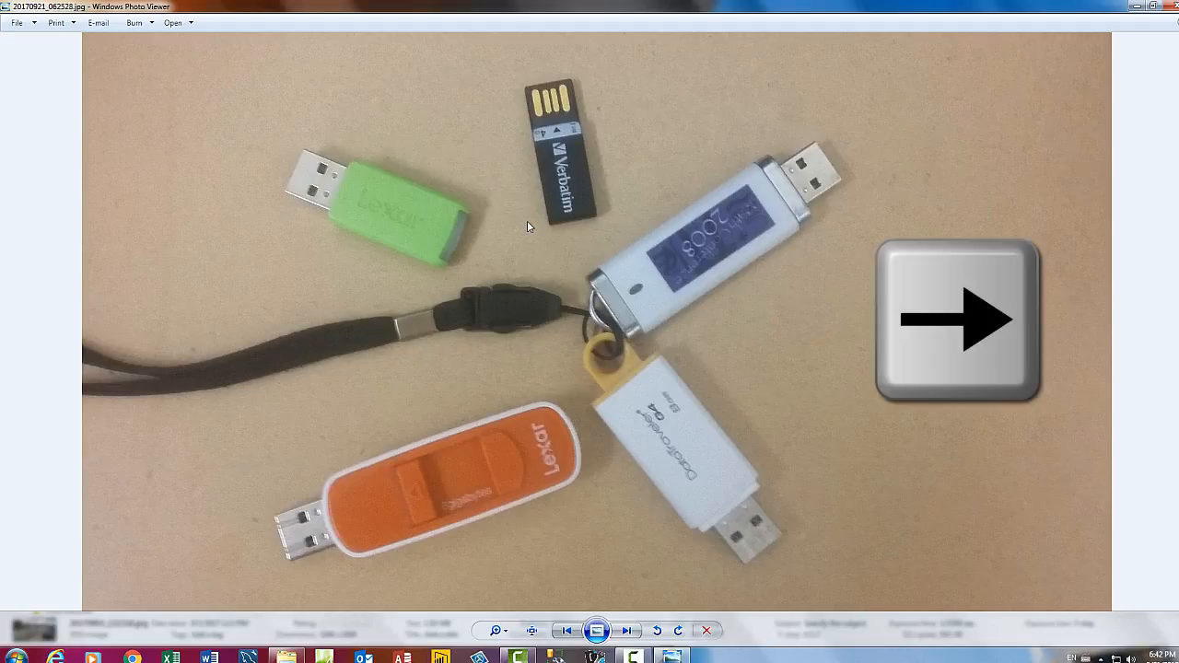
key(Right)
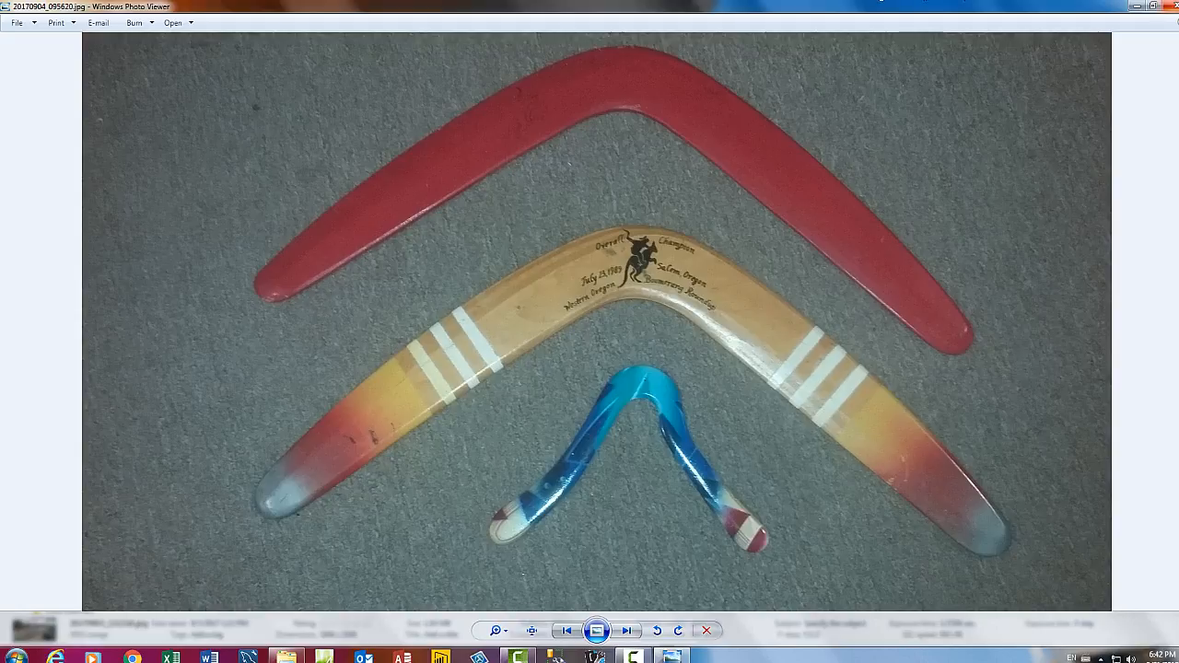
key(Escape)
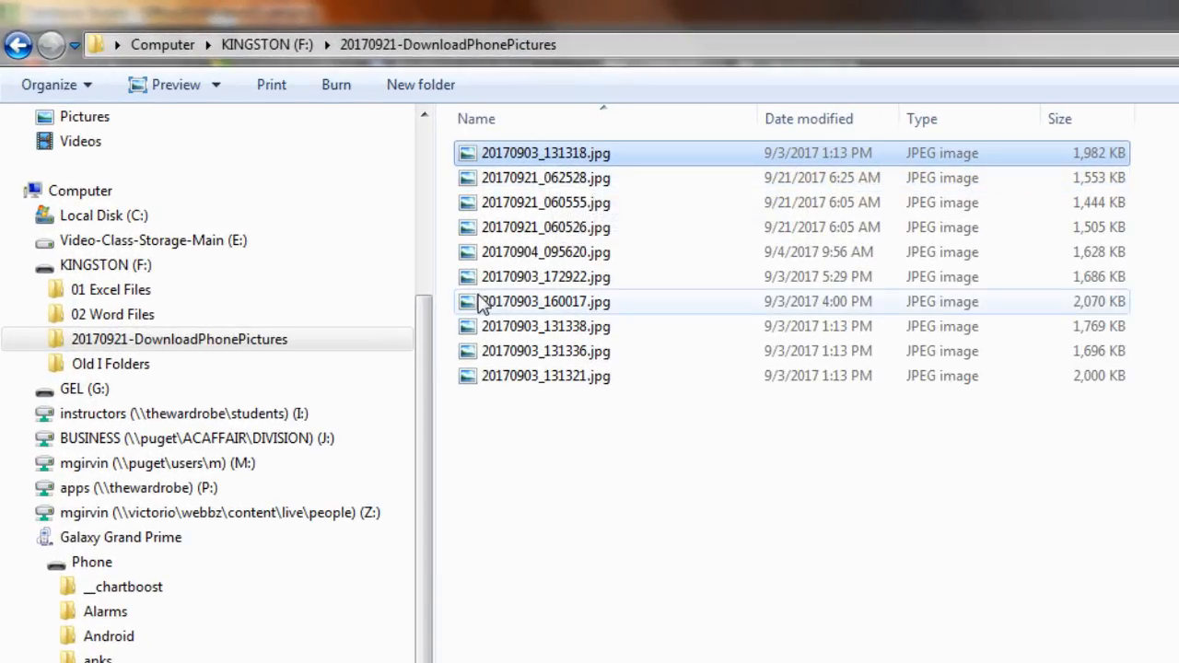
- Rename 20170903_131318.jpg as 20170903-RichlandStateBMXChampionship.jpg and widen the Name column to fit the full file name
key(F2)
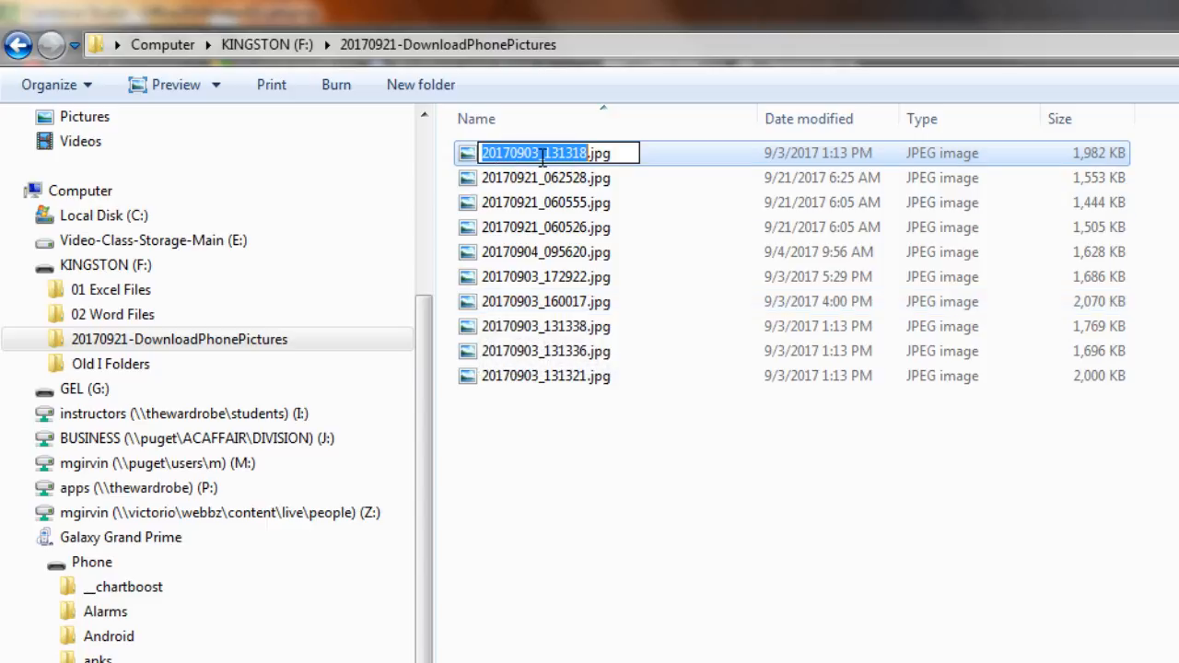
click(541, 155)
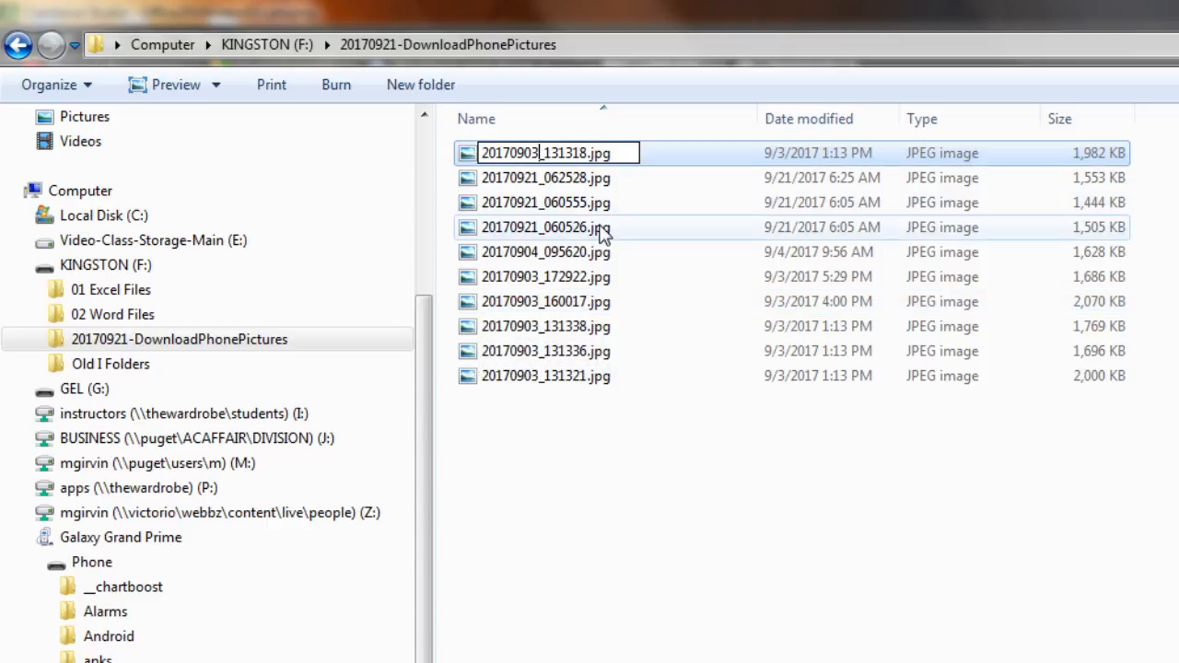
key(Delete)
key(Delete)
key(Delete)
key(Delete)
key(Delete)
key(Delete)
key(Delete)
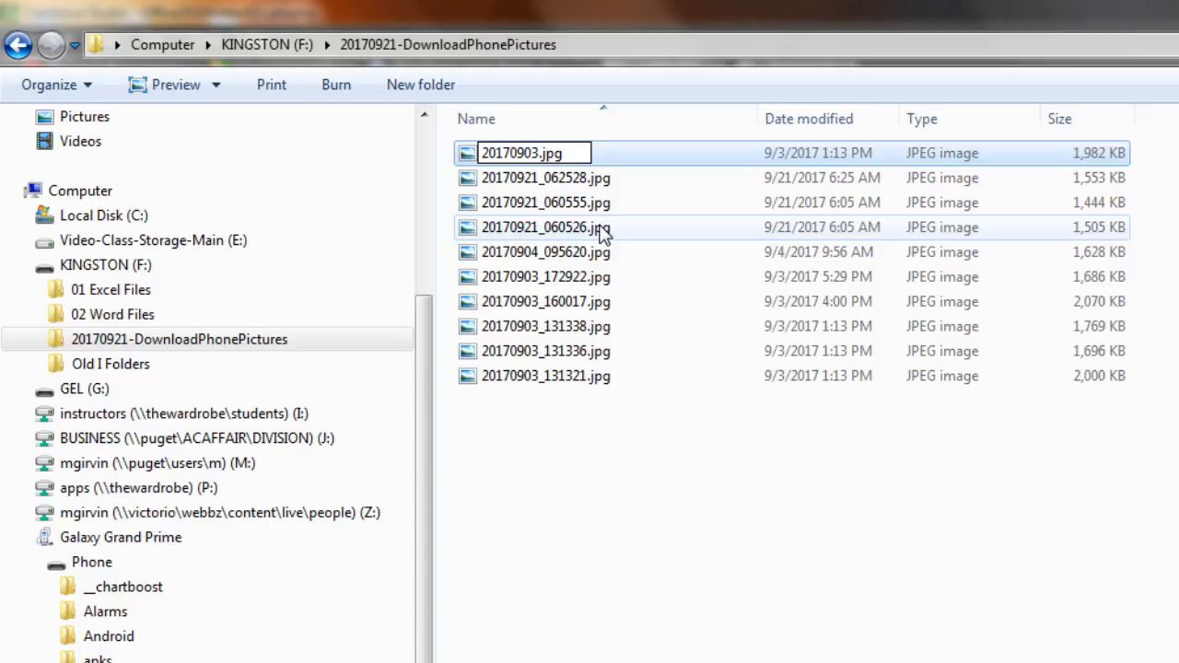
text(-)
key(ctrl+v)
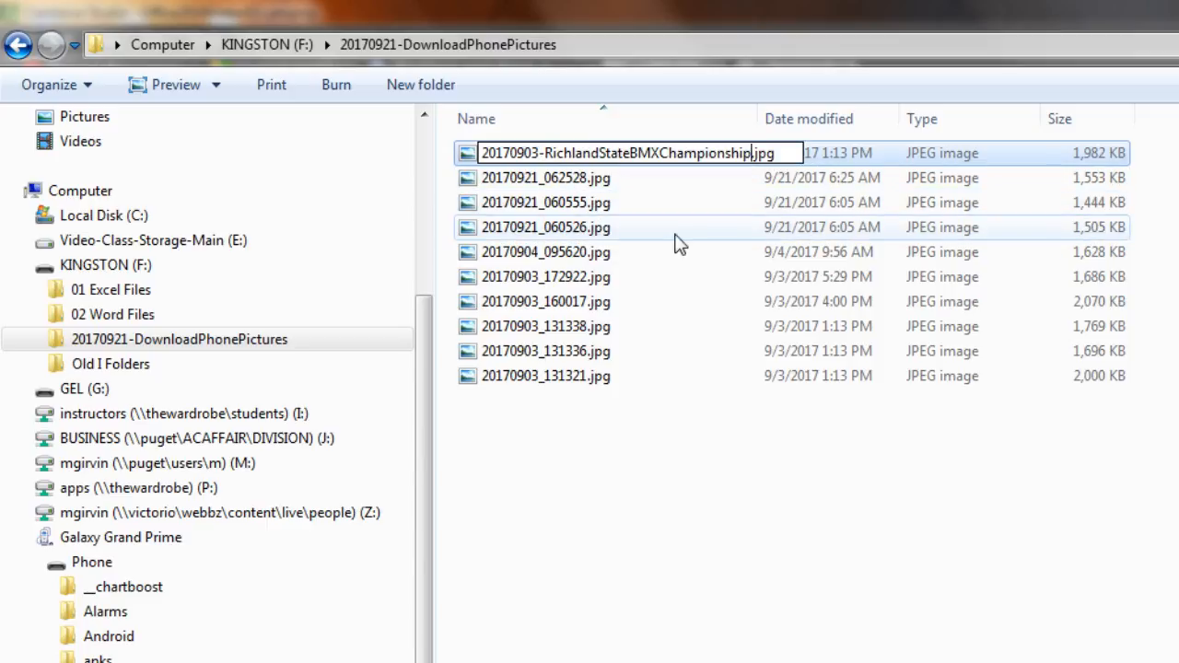
key(Return)
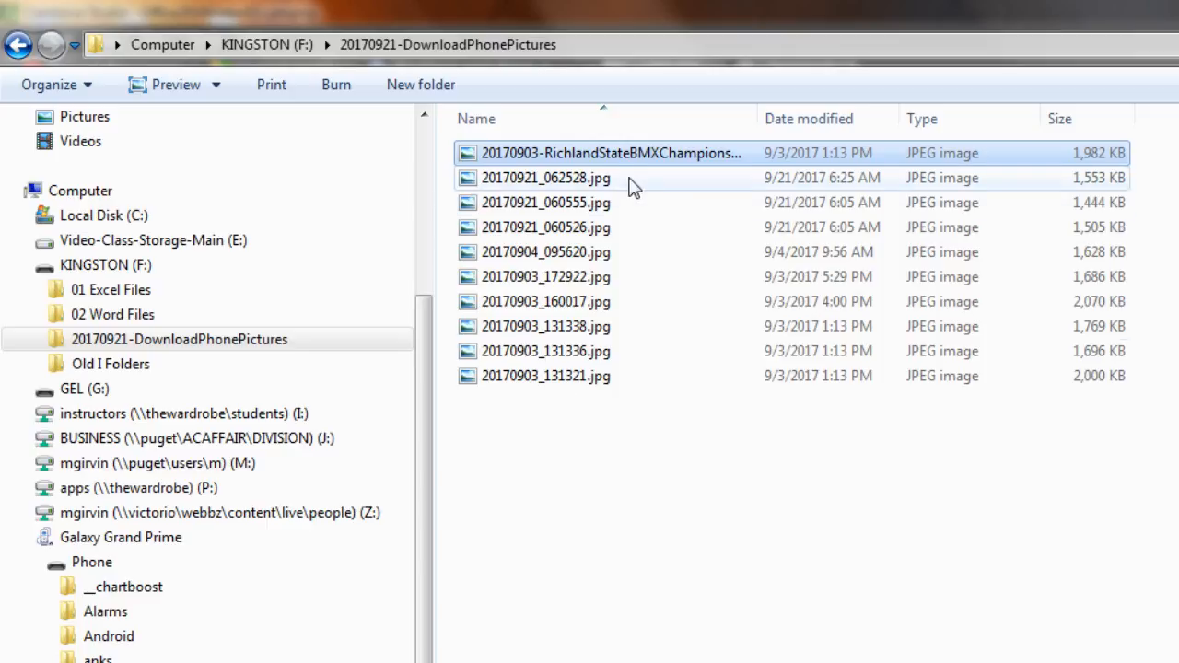
double_click(758, 116)
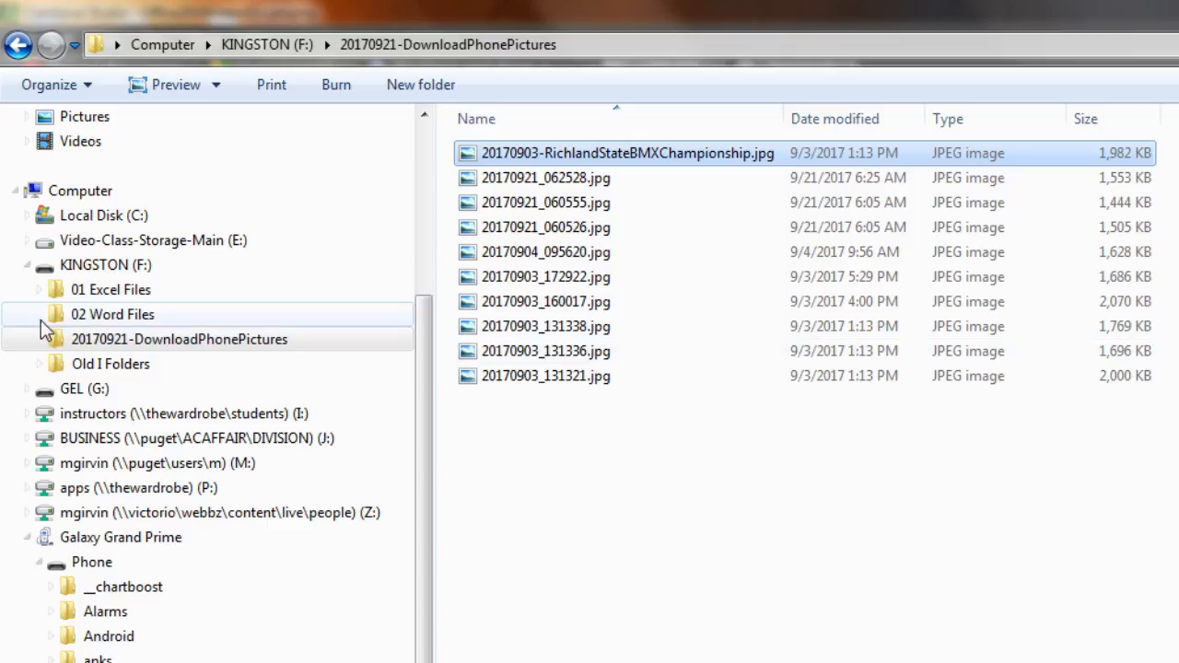
- Compress the 20170921-DownloadPhonePictures folder on KINGSTON (F:) into a zipped folder
click(92, 269)
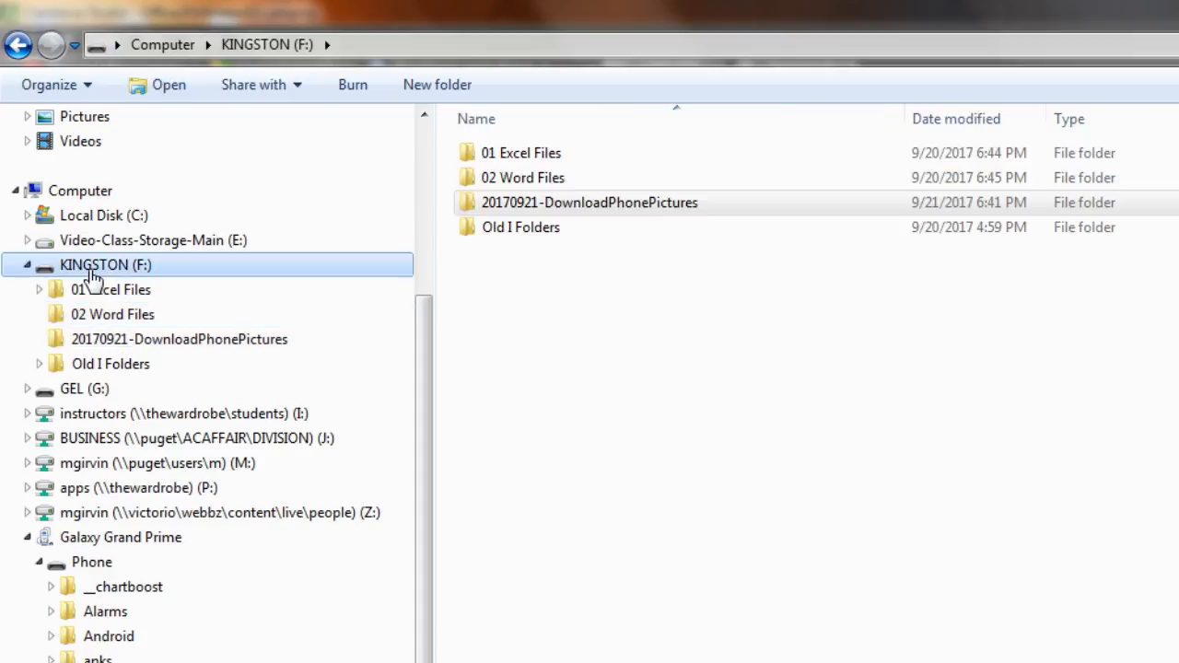
click(490, 208)
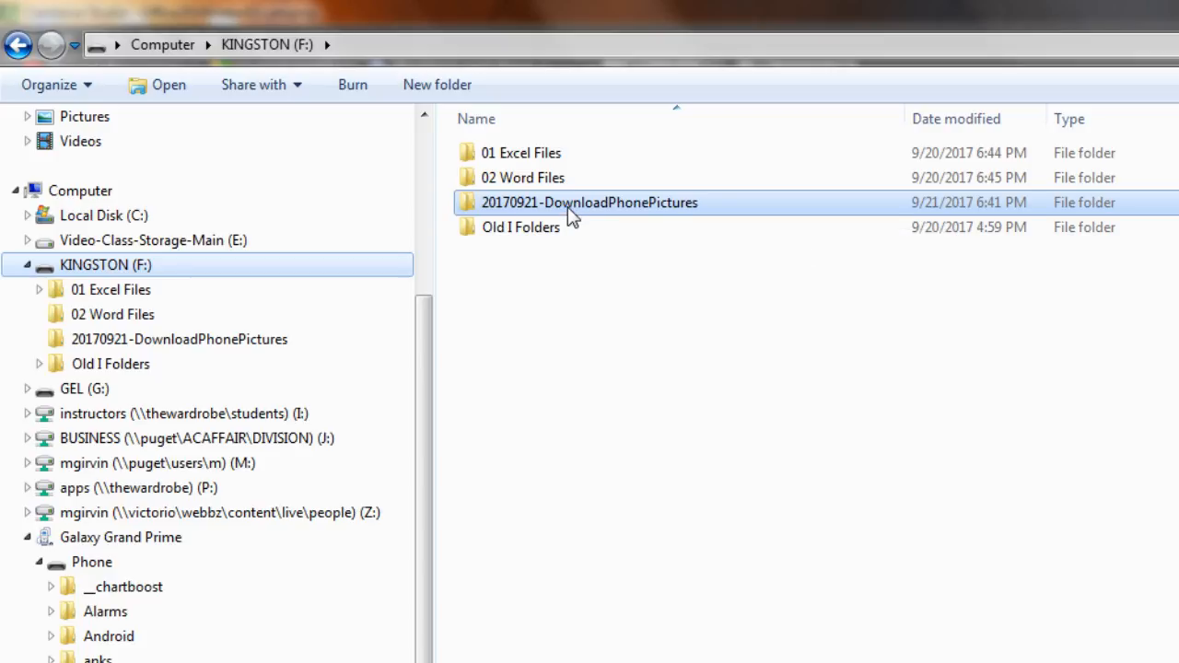
right_click(622, 205)
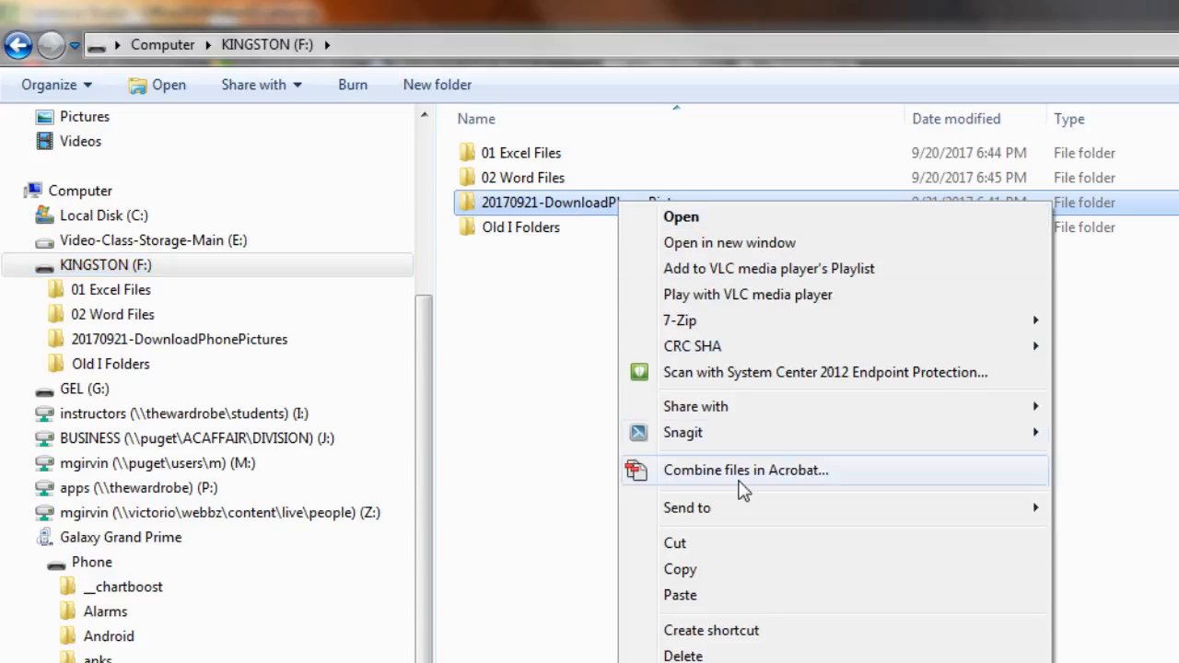
mouse_move(744, 513)
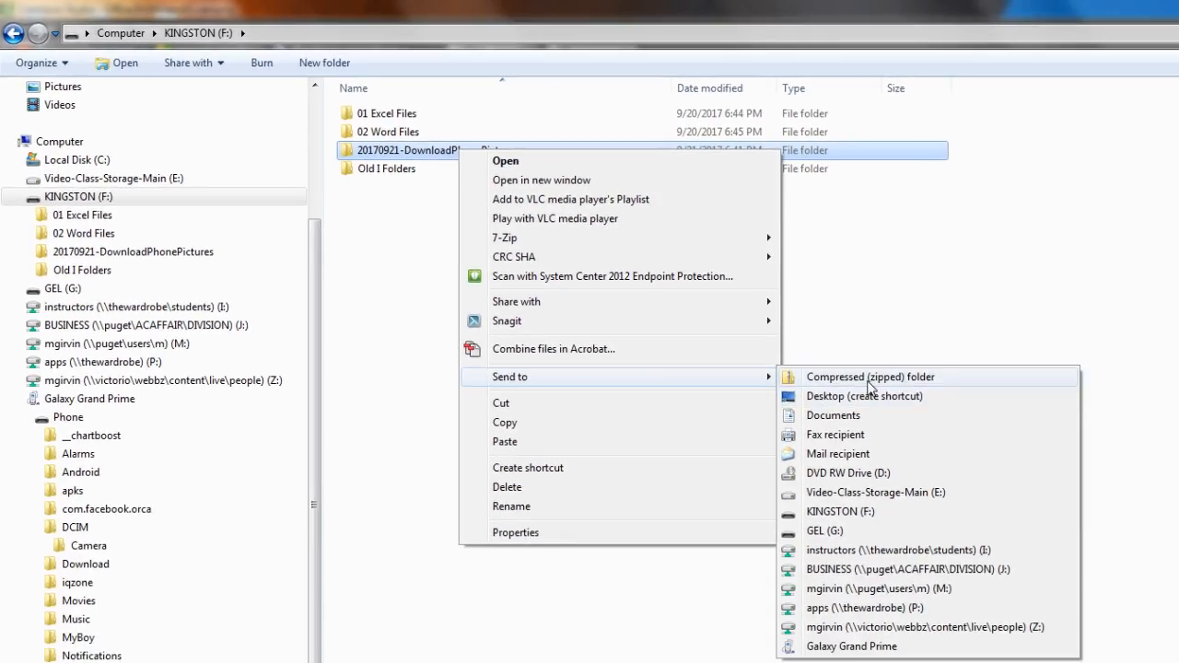
click(947, 385)
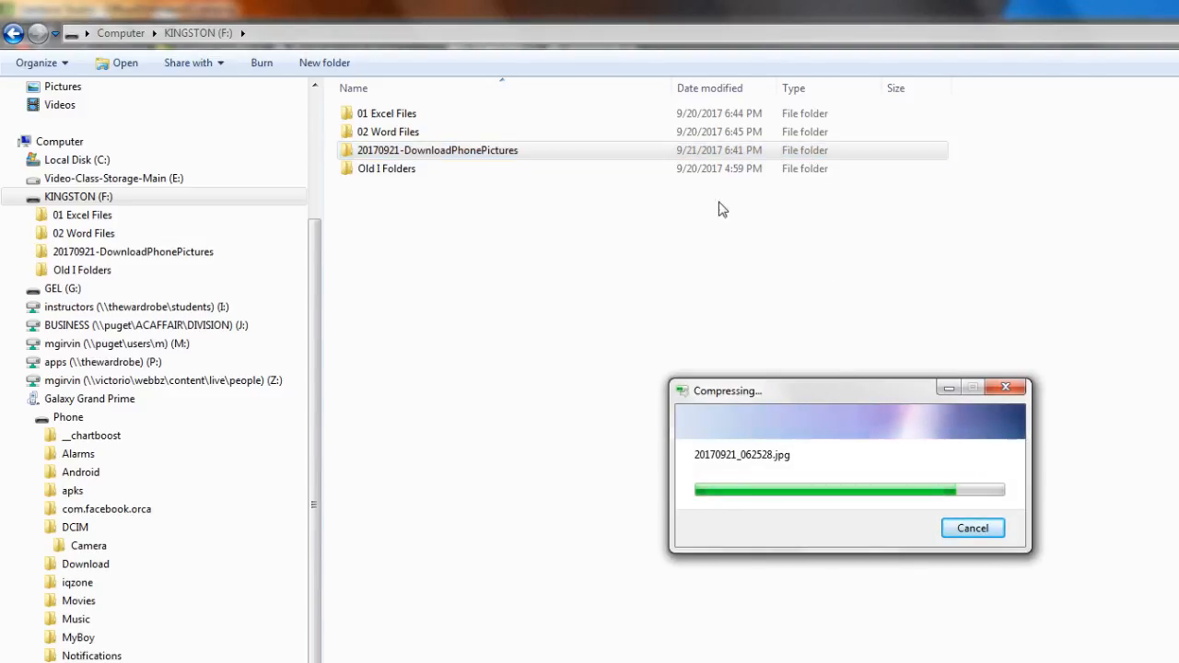
click(616, 149)
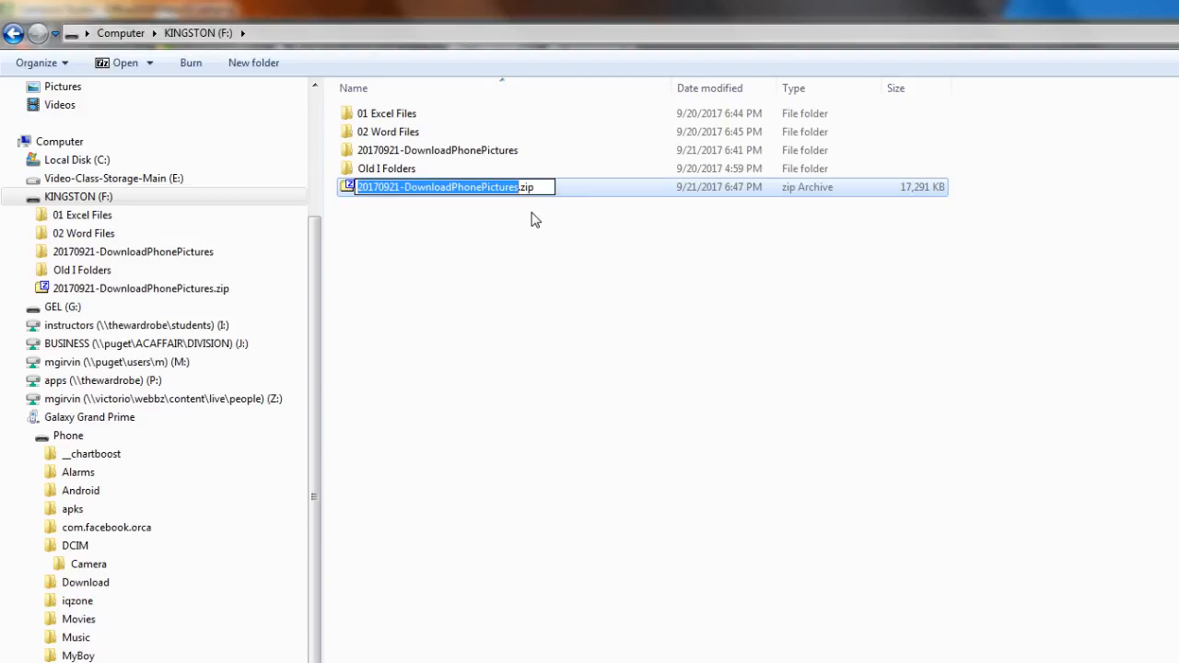
- Keep the zip file's default name, extract 20170921-DownloadPhonePictures.zip to GEL (G:) with 7-Zip, and open that drive to check the extracted folder
key(Return)
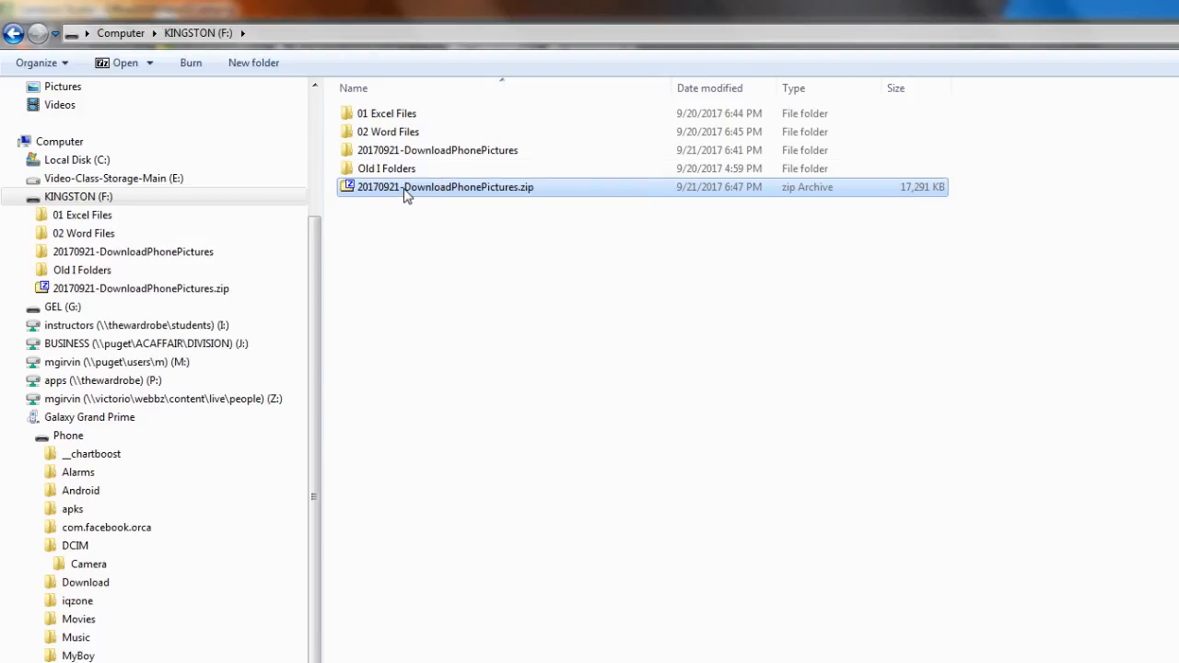
right_click(477, 192)
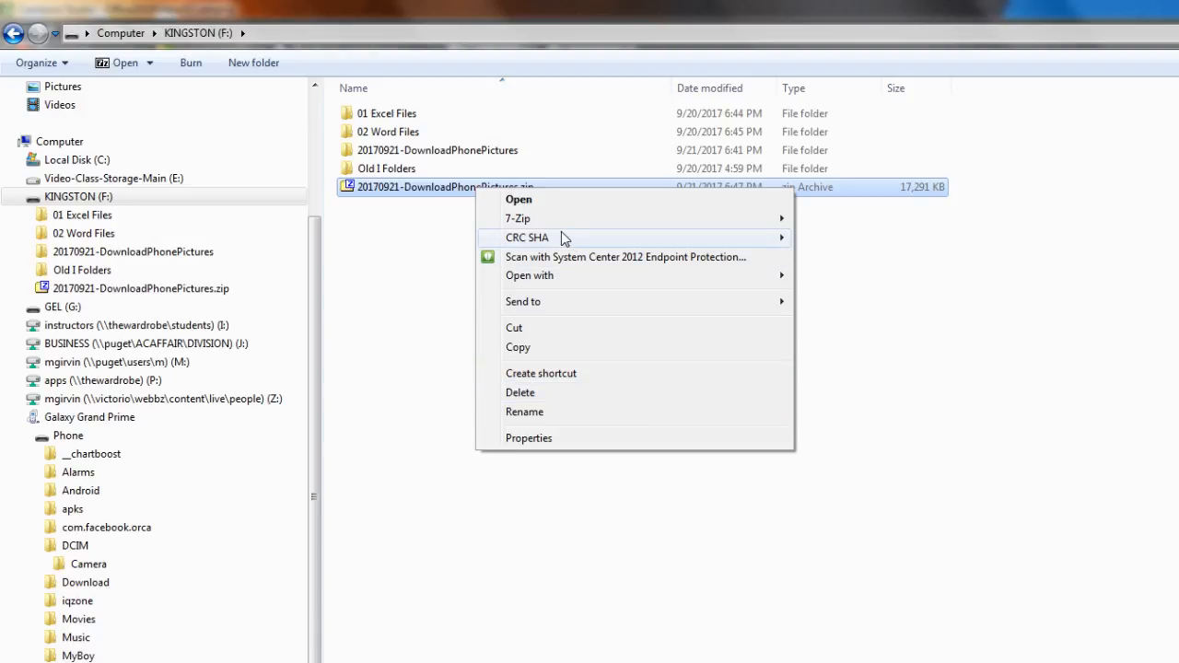
mouse_move(534, 221)
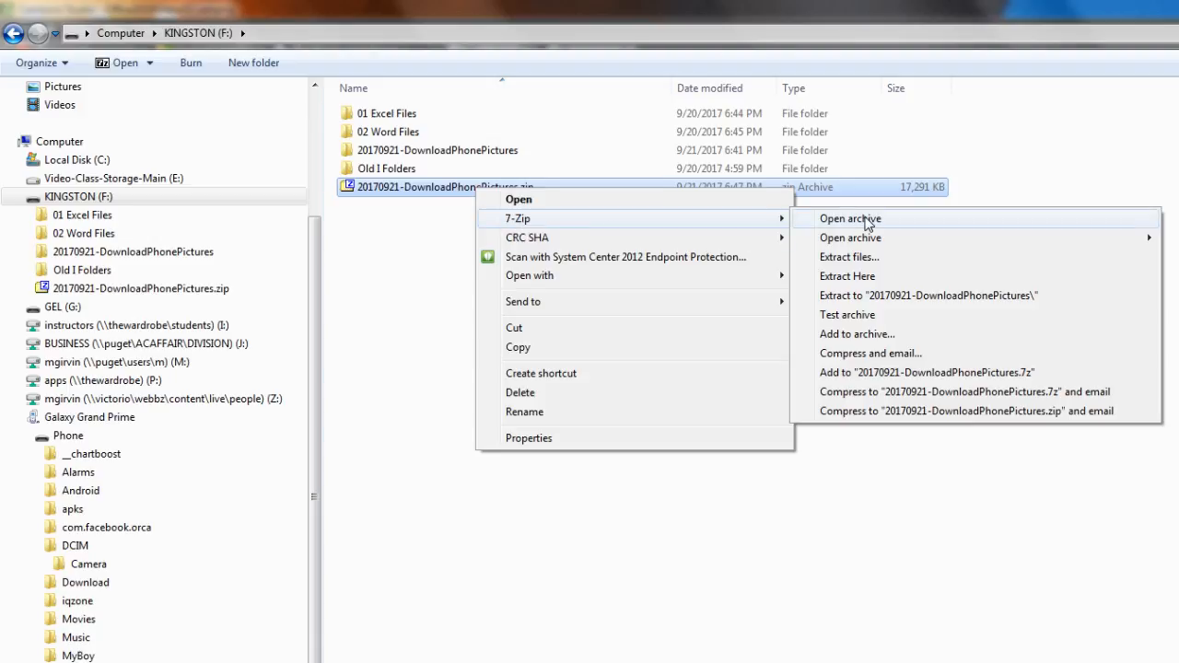
click(869, 263)
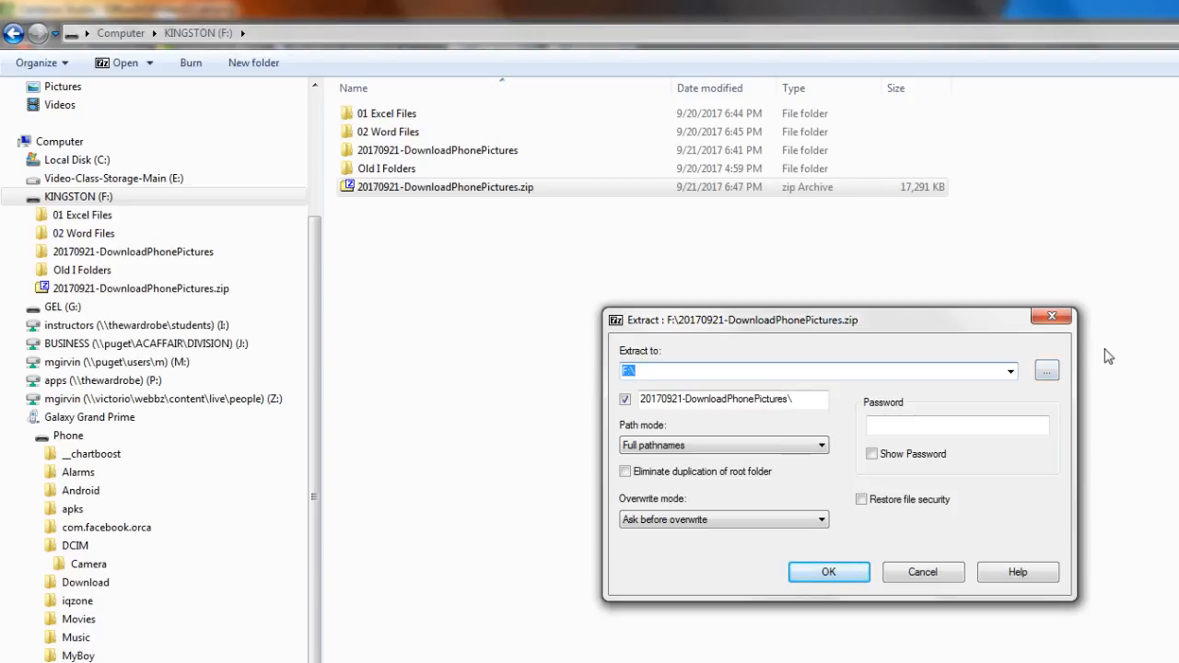
click(1047, 371)
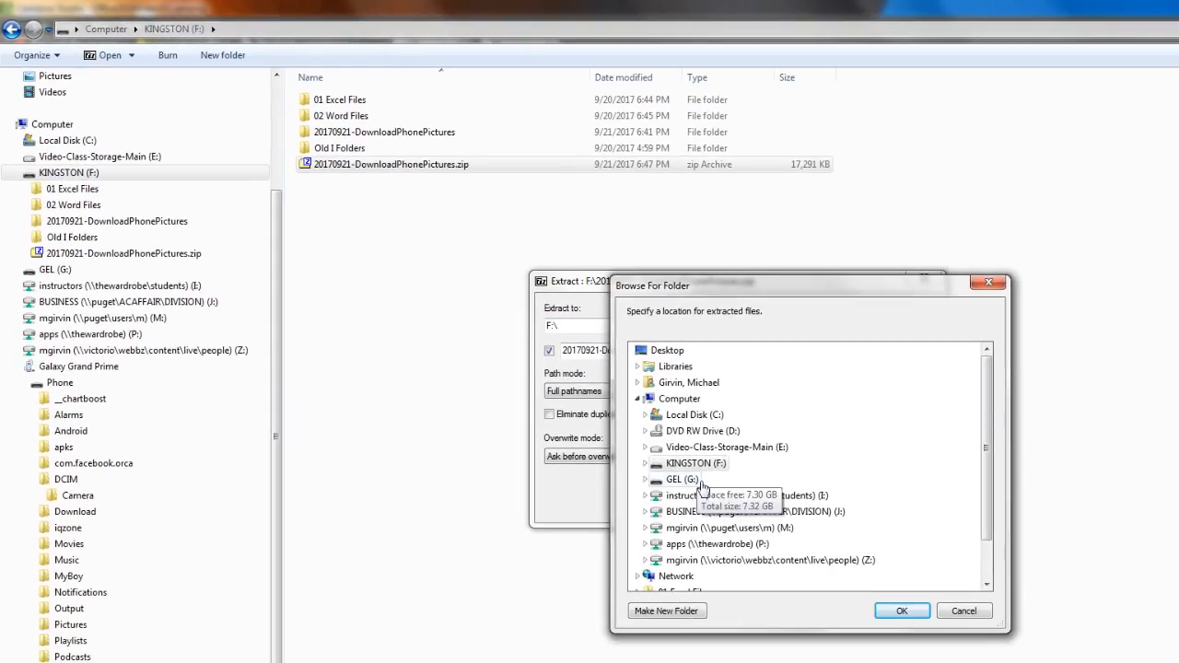
double_click(681, 479)
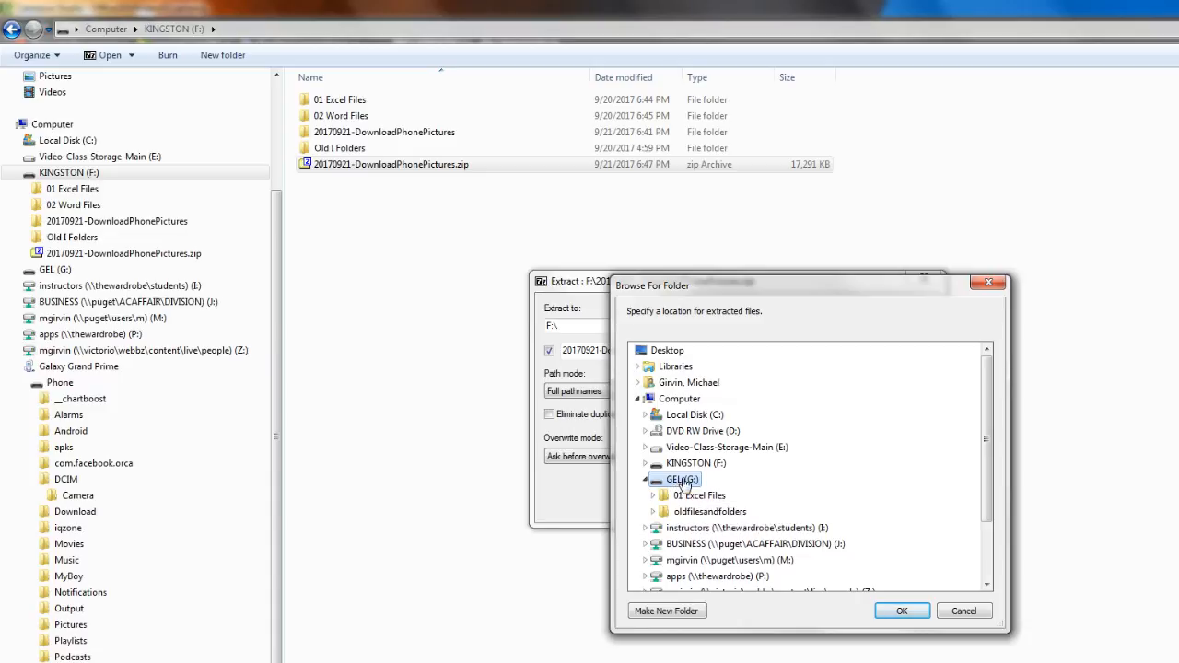
click(893, 613)
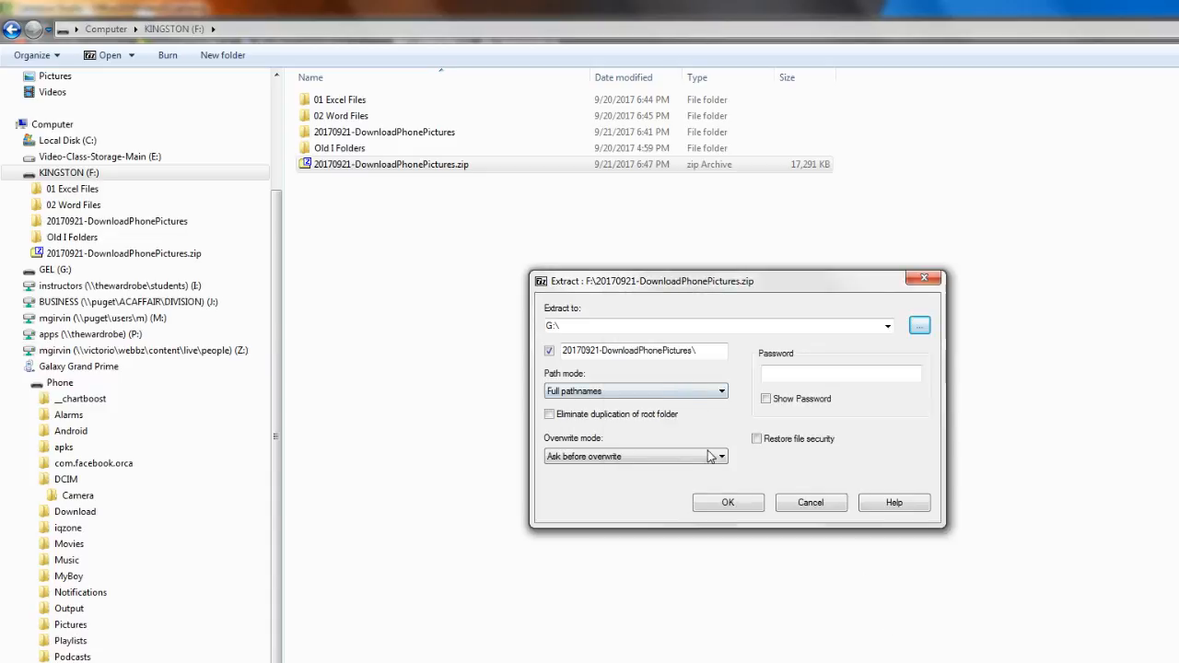
click(737, 508)
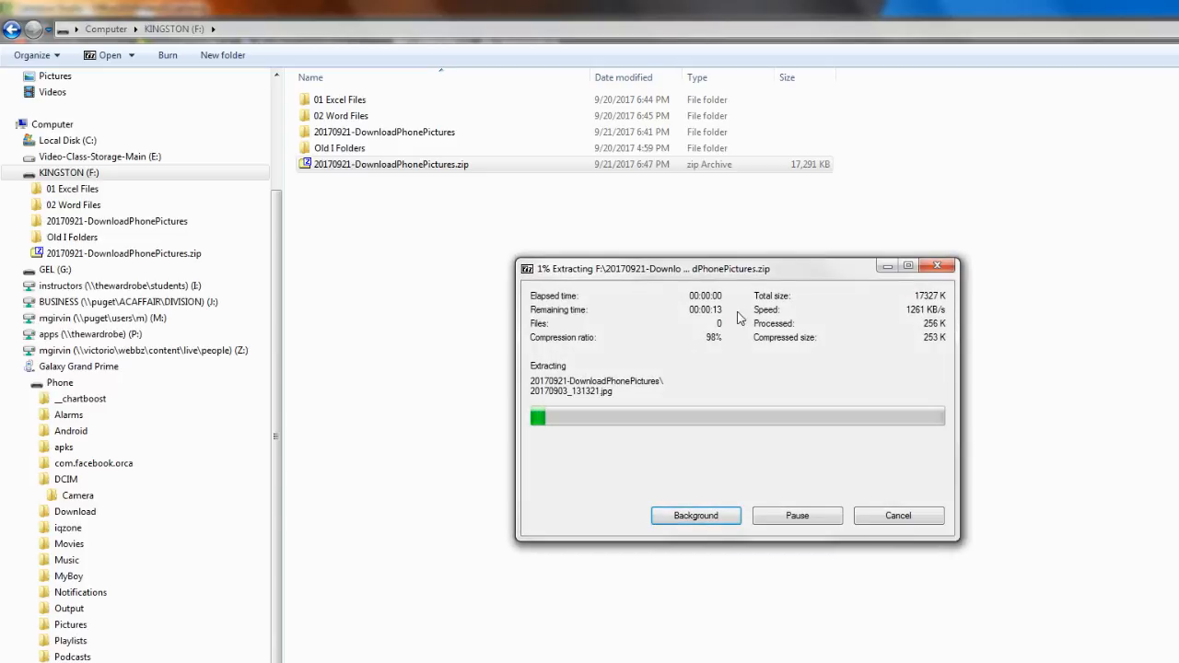
drag(741, 275, 567, 228)
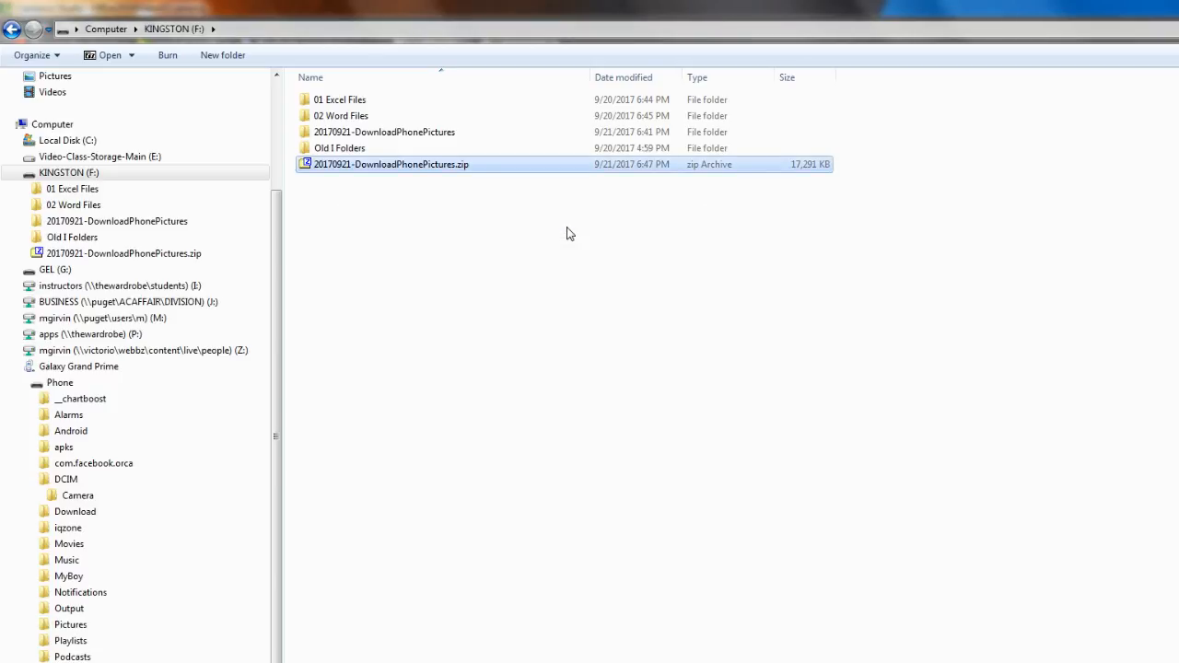
click(55, 270)
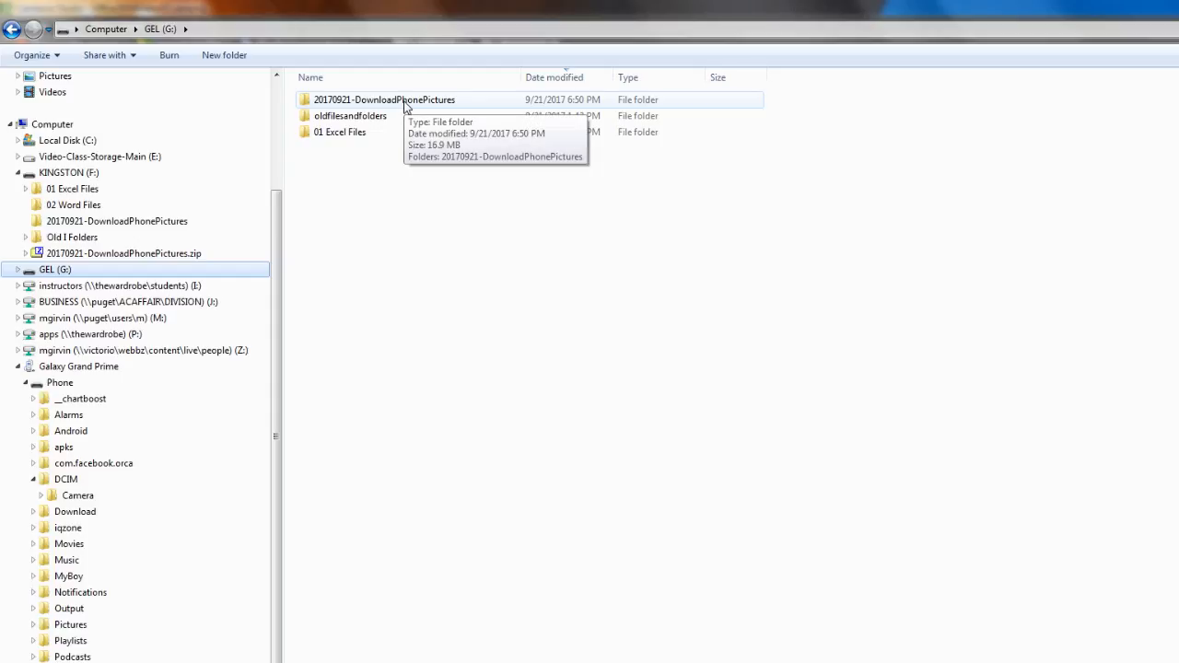
- Review KINGSTON (F:): expand and view 01 Excel Files and Day 03 Excel Files, and view the contents of 20170921-DownloadPhonePictures and its zip file
click(78, 173)
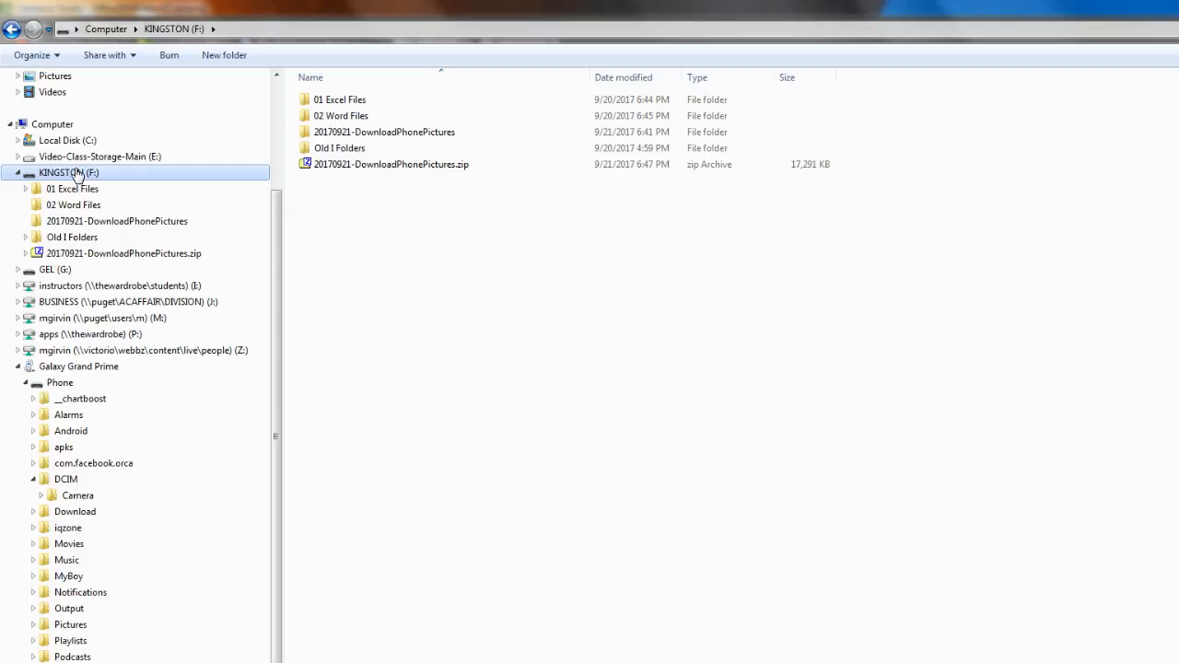
click(26, 188)
click(33, 205)
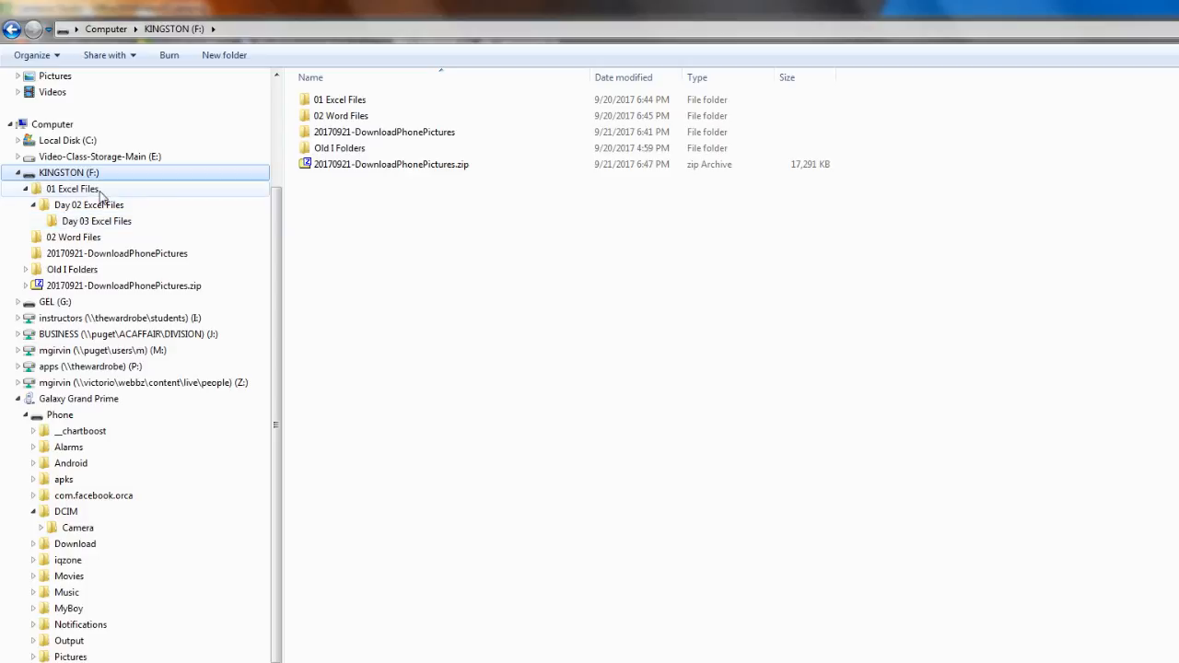
click(184, 189)
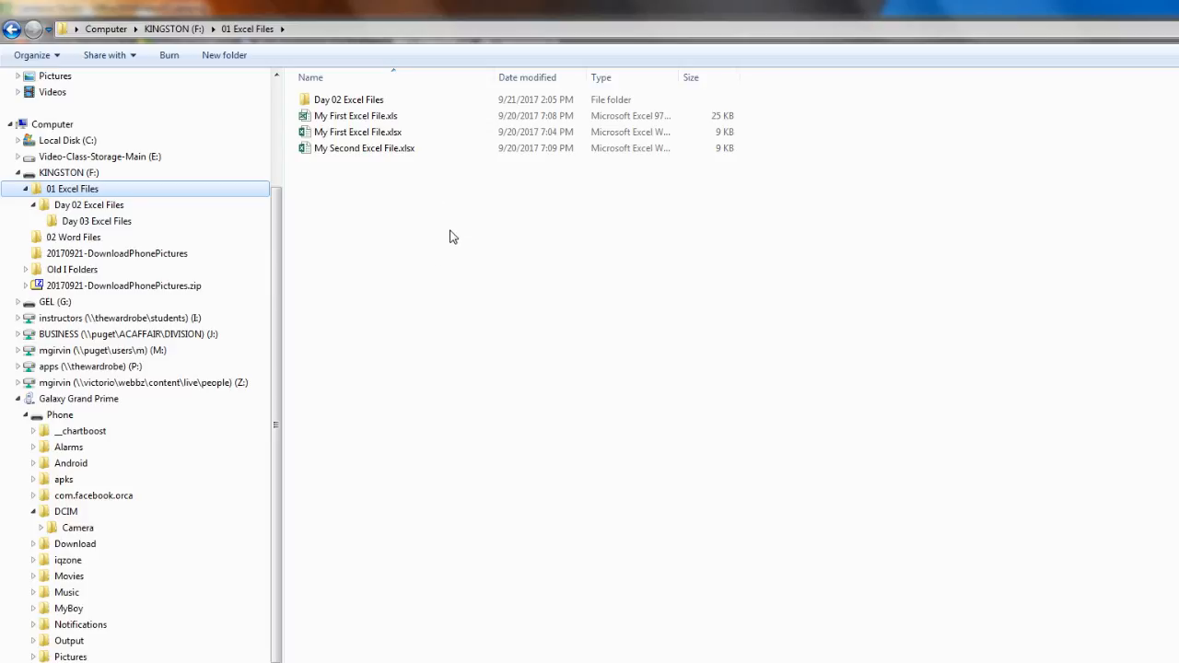
click(112, 221)
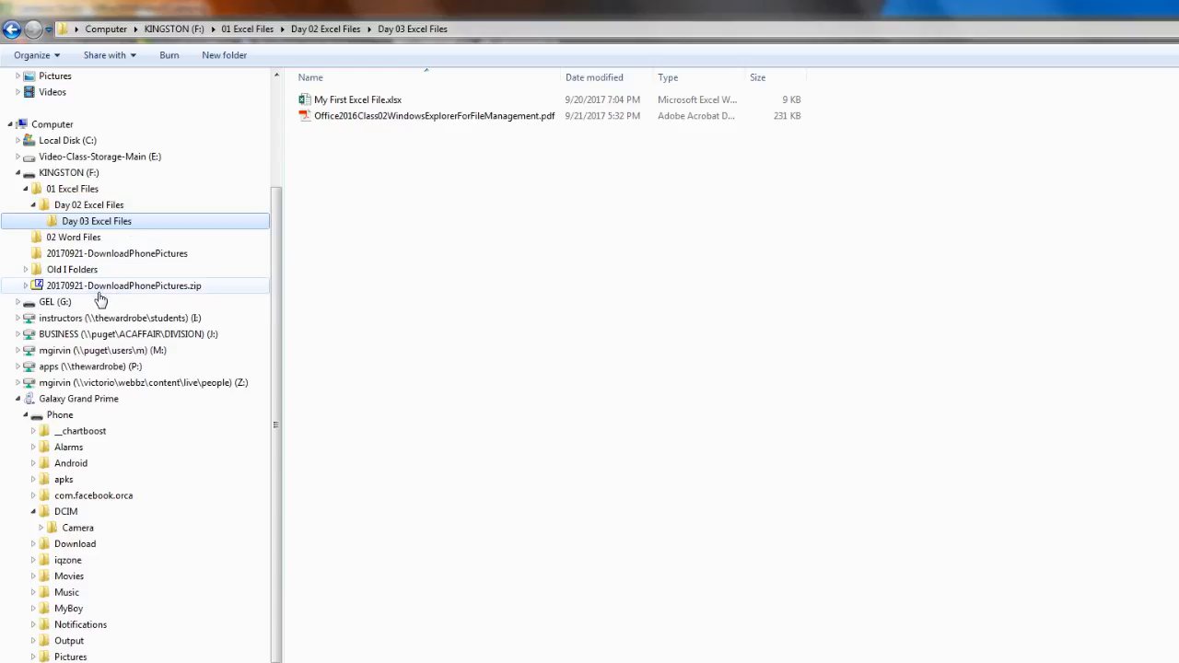
scroll(124, 134, up, 3)
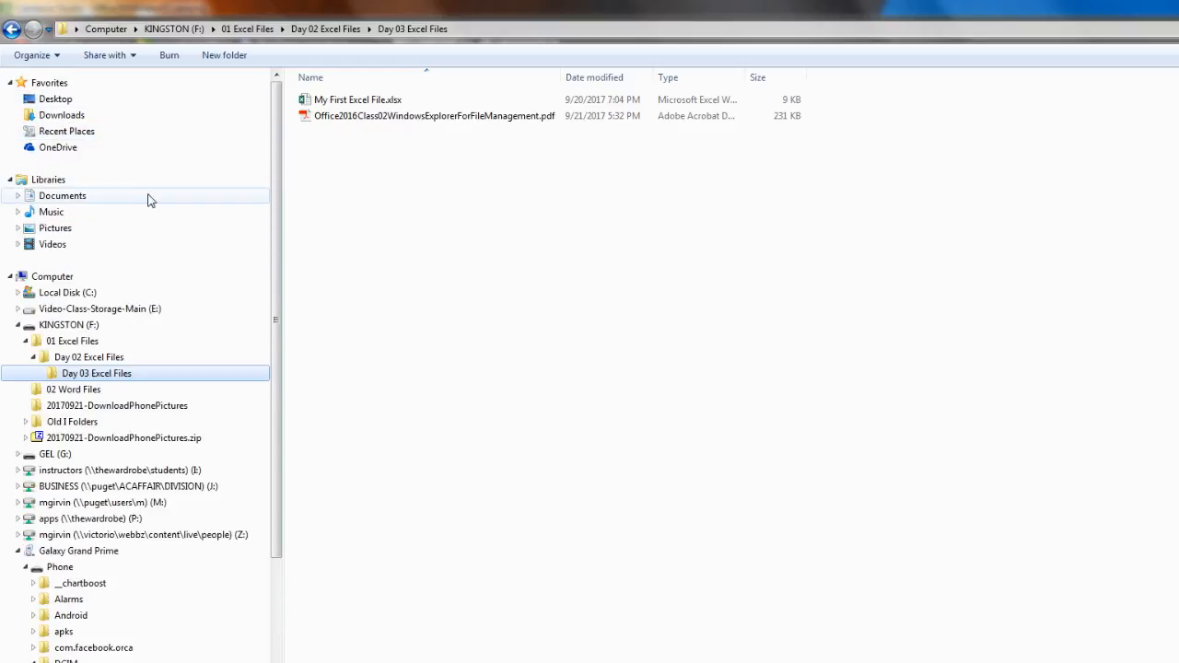
click(134, 411)
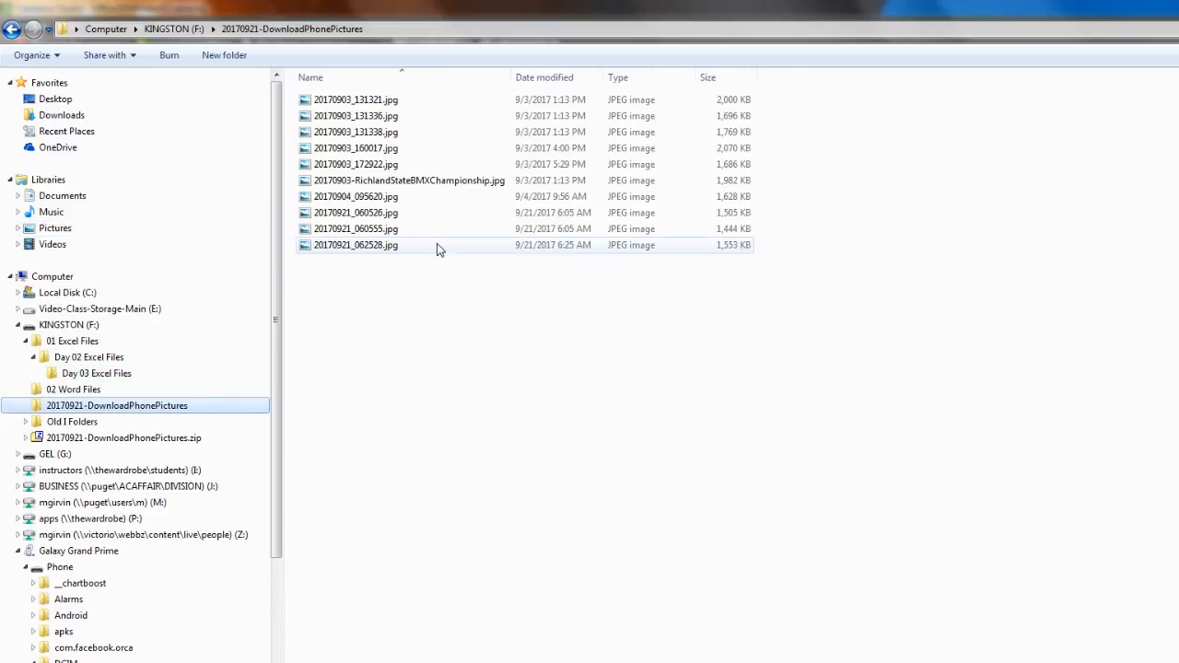
click(90, 443)
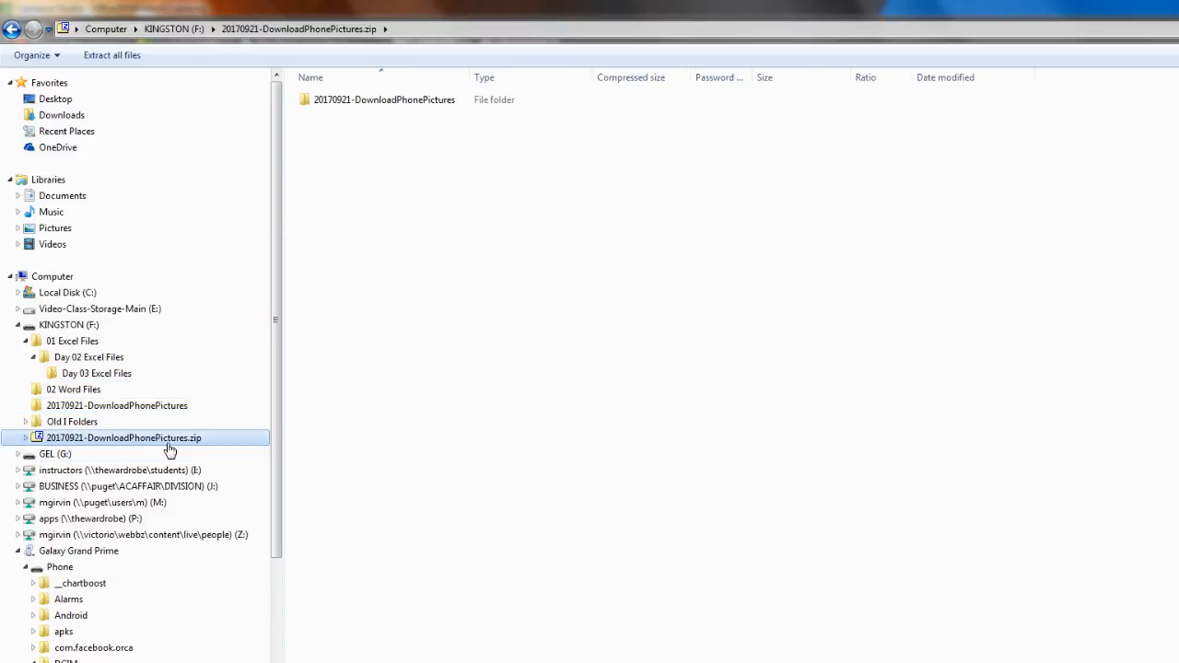